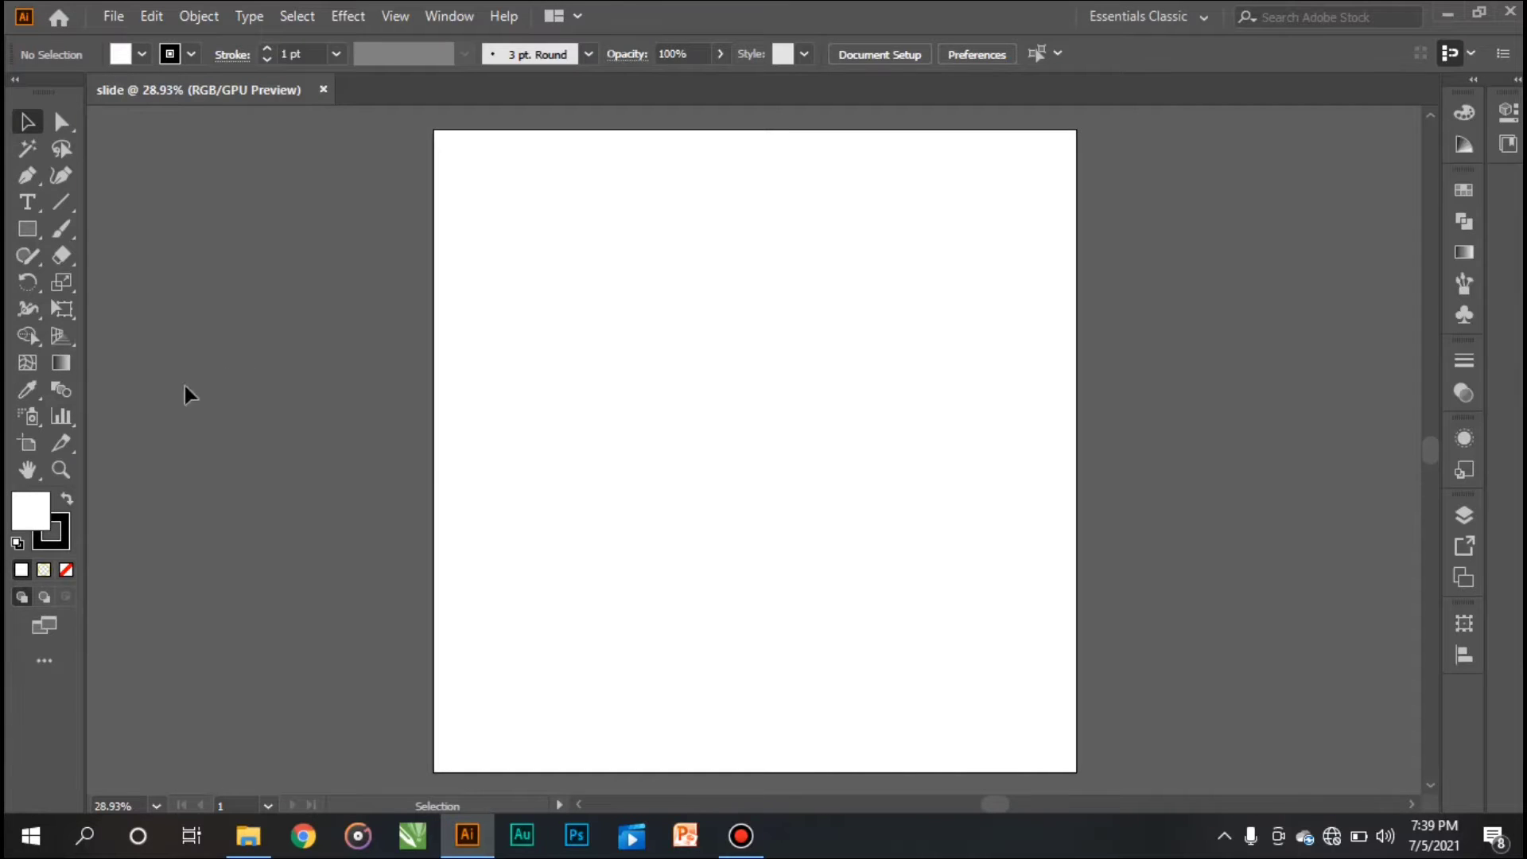
# Draw a black-filled rectangle with no stroke covering the whole artboard.
pyautogui.click(27, 232)
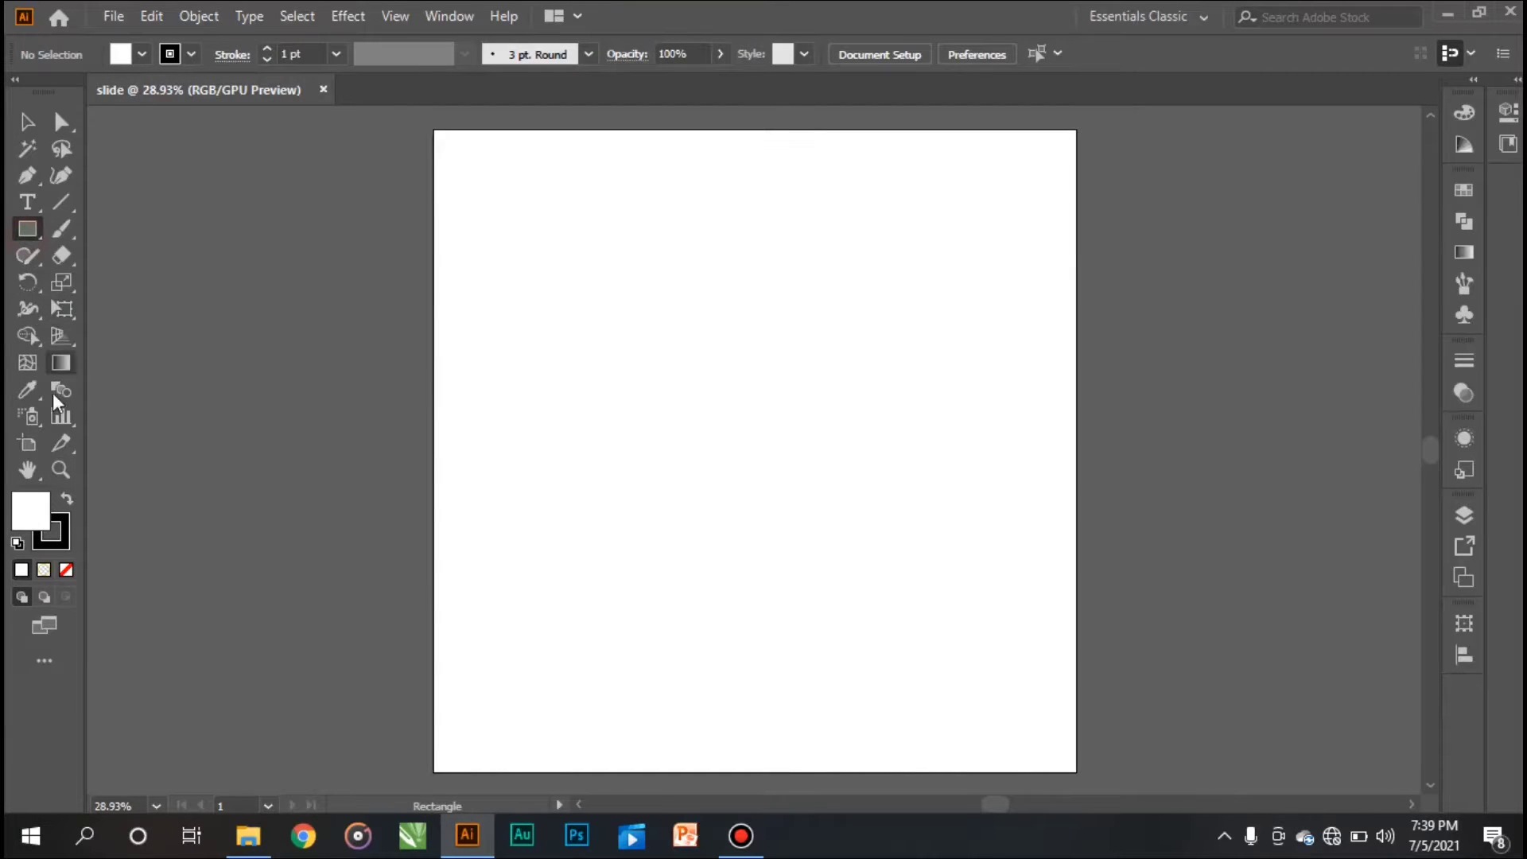
pyautogui.click(69, 498)
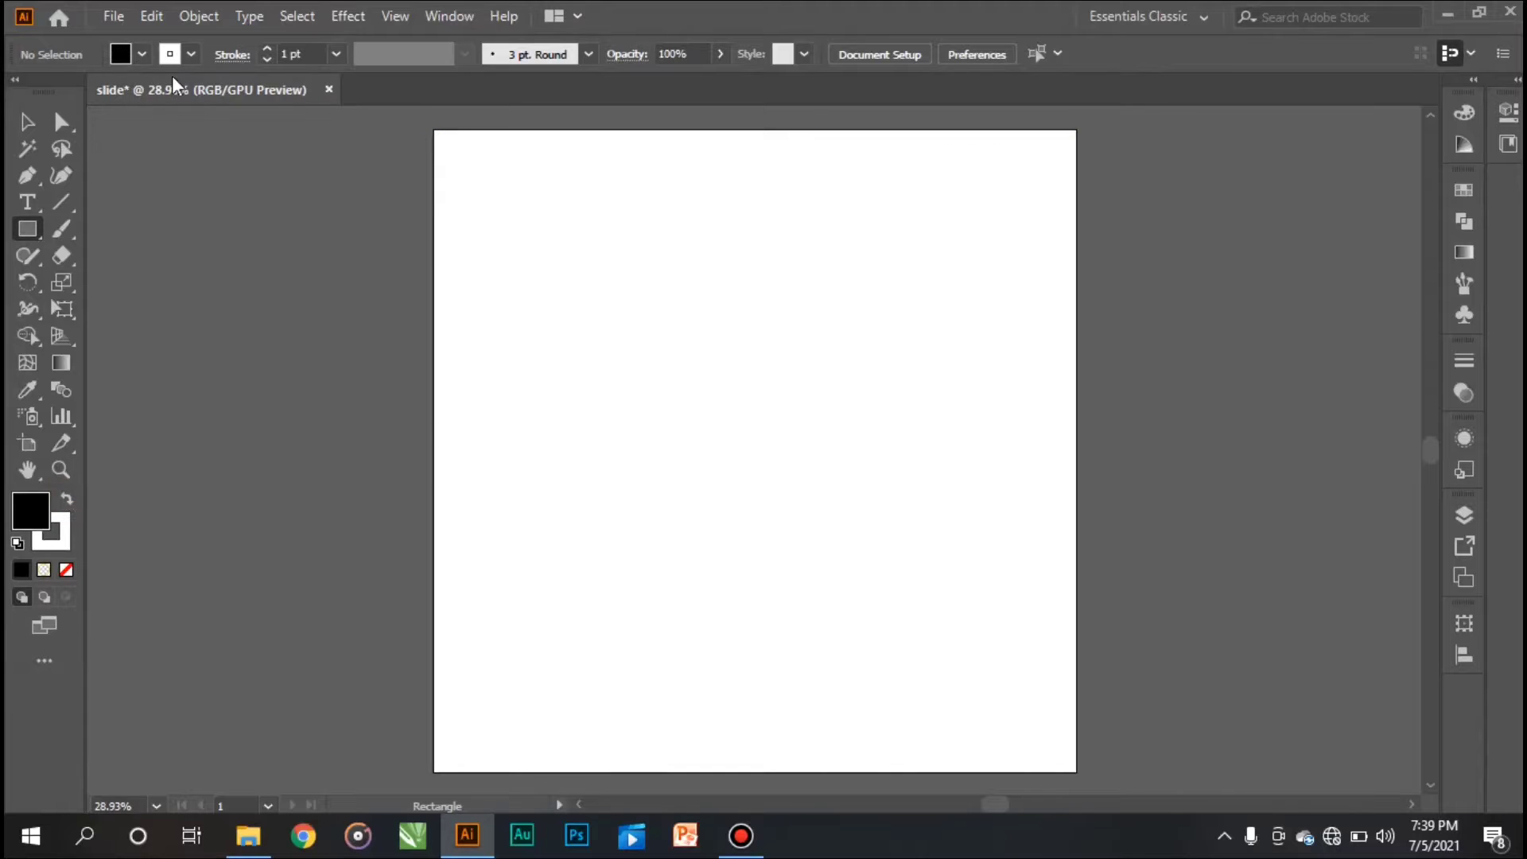
pyautogui.click(191, 55)
pyautogui.click(19, 92)
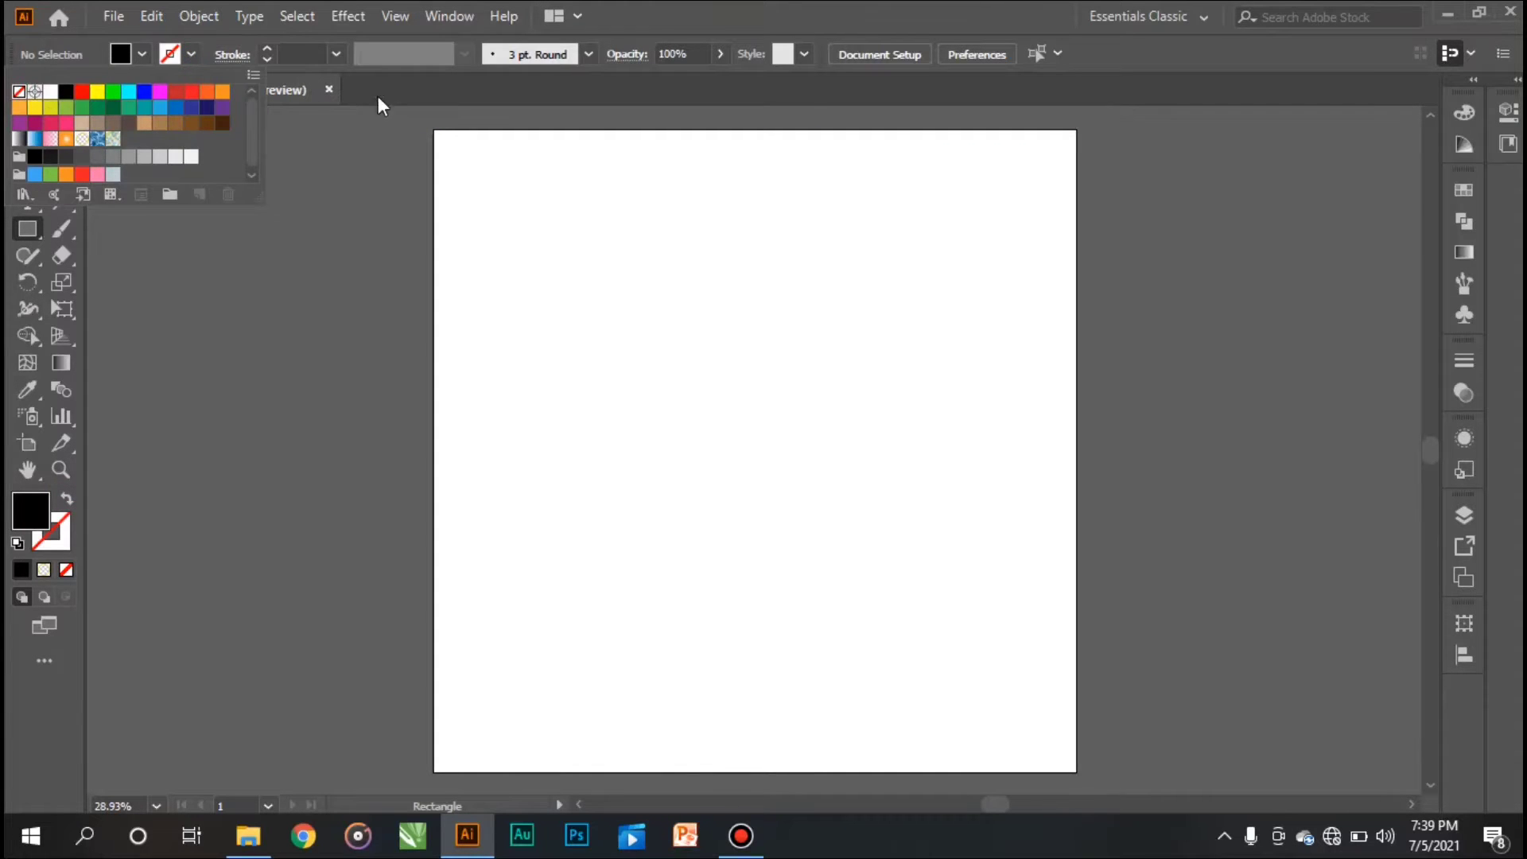
pyautogui.click(433, 132)
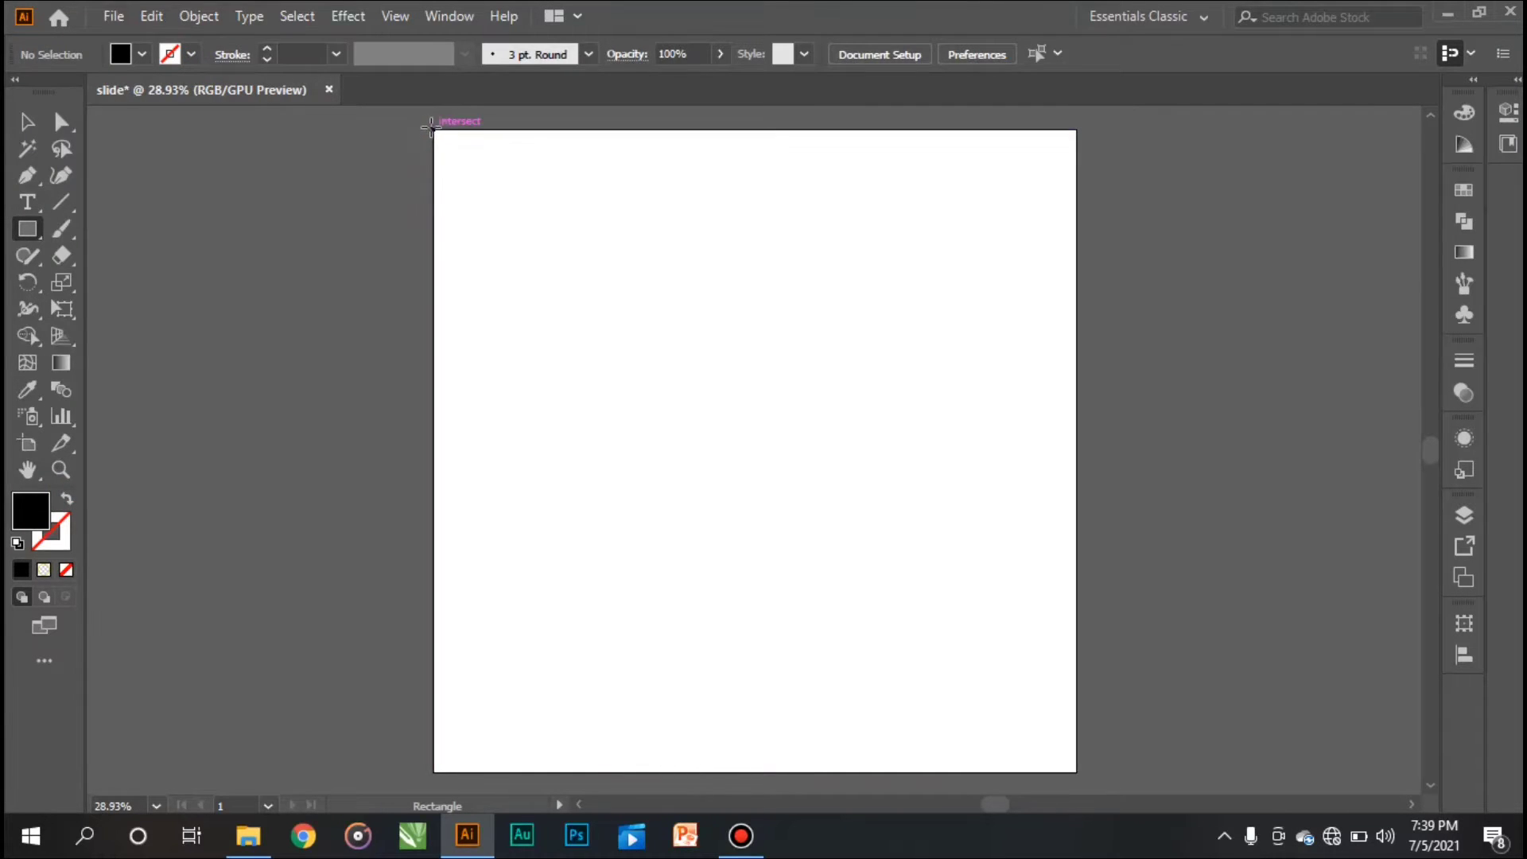
pyautogui.moveTo(430, 127)
pyautogui.mouseDown()
pyautogui.moveTo(519, 246)
pyautogui.moveTo(1061, 773)
pyautogui.mouseUp()
pyautogui.click(26, 122)
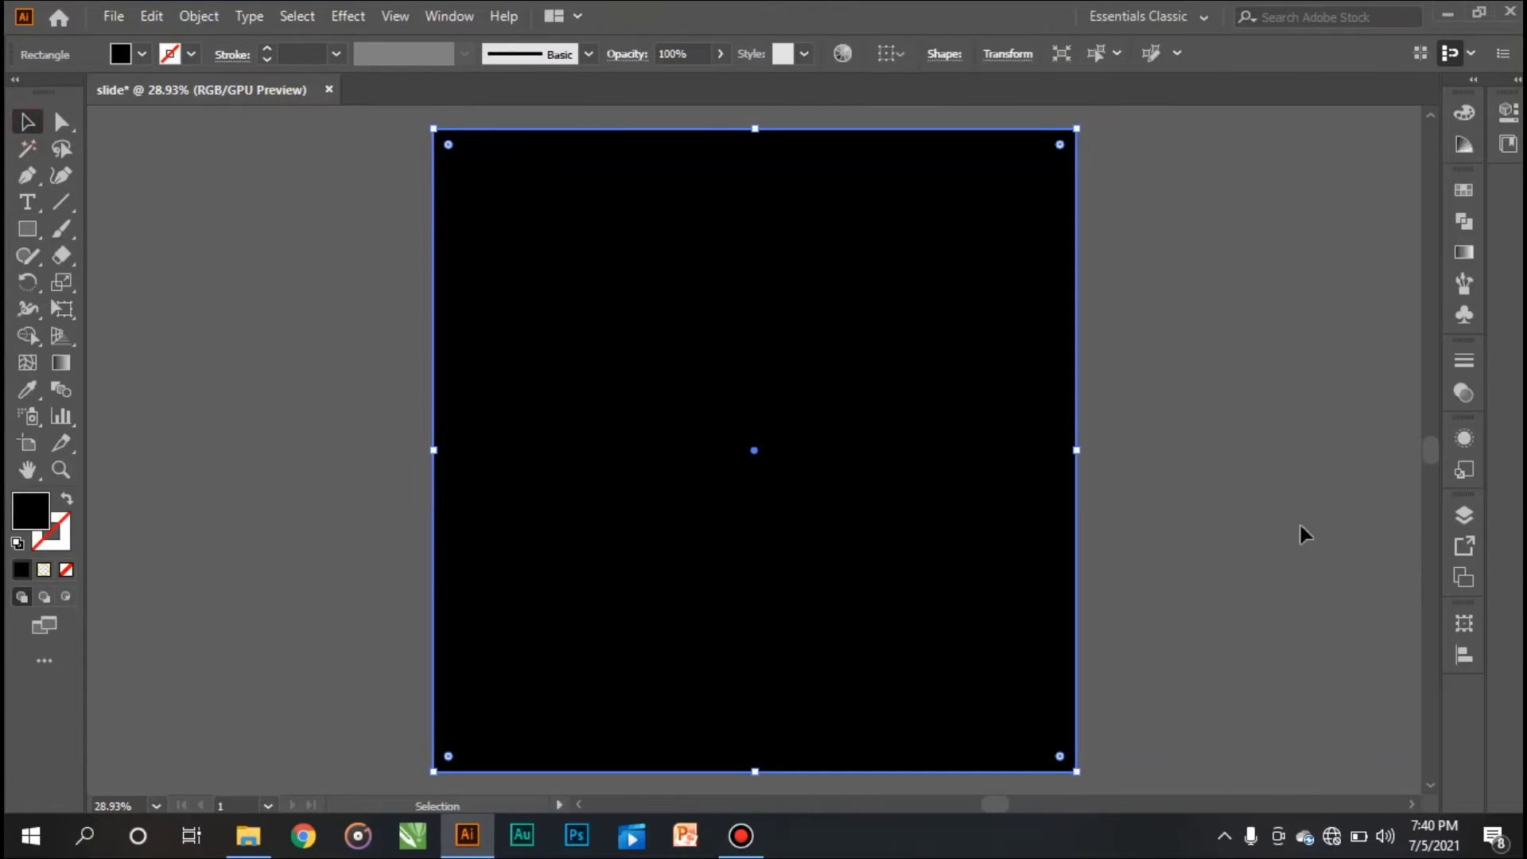
# Lock the layer holding the black background and create a new layer above it.
pyautogui.click(1466, 513)
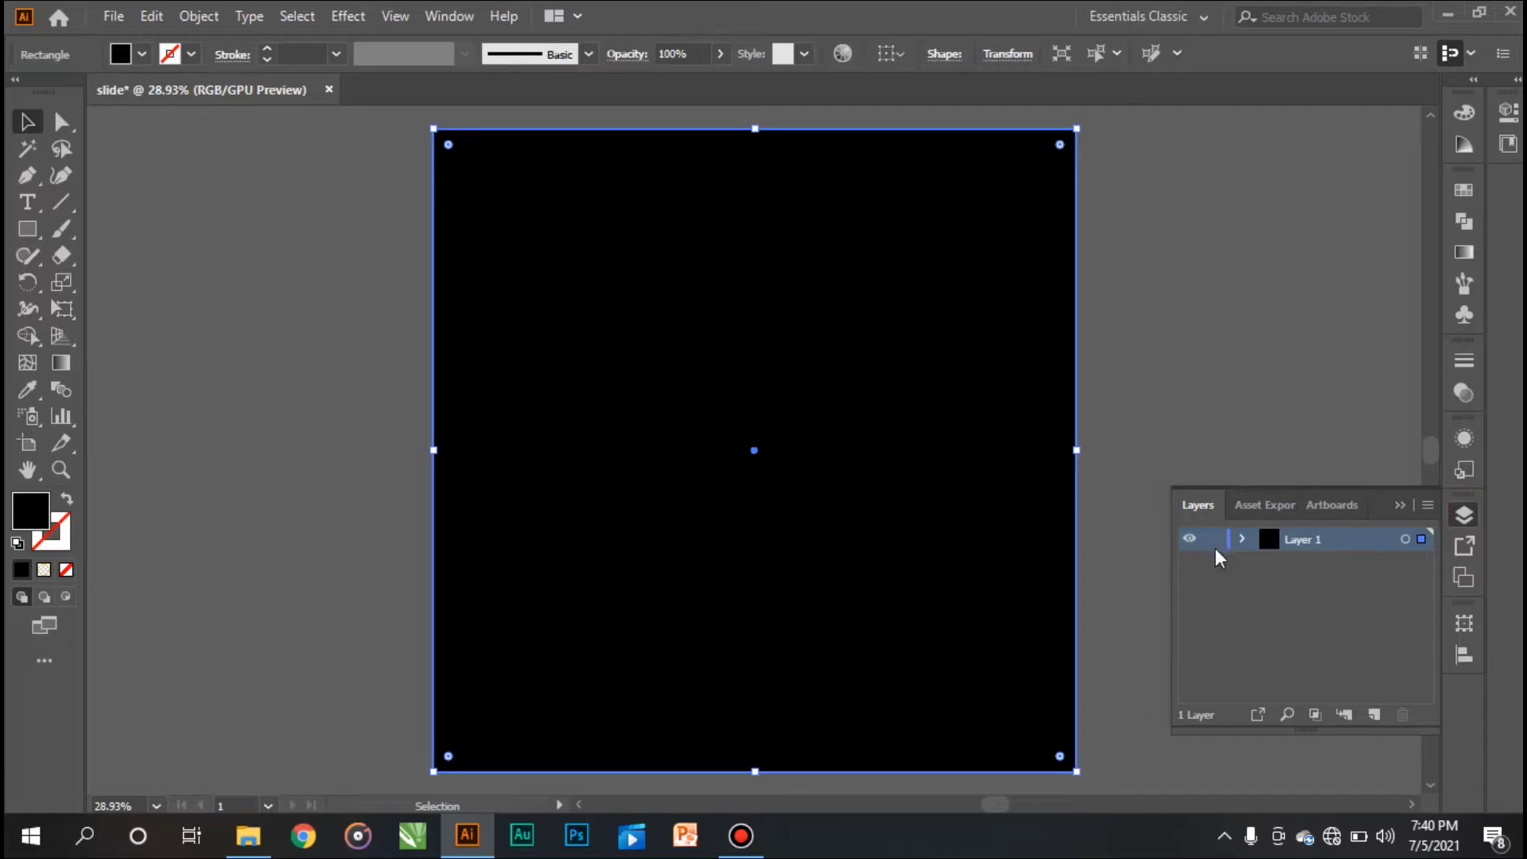
pyautogui.click(1215, 540)
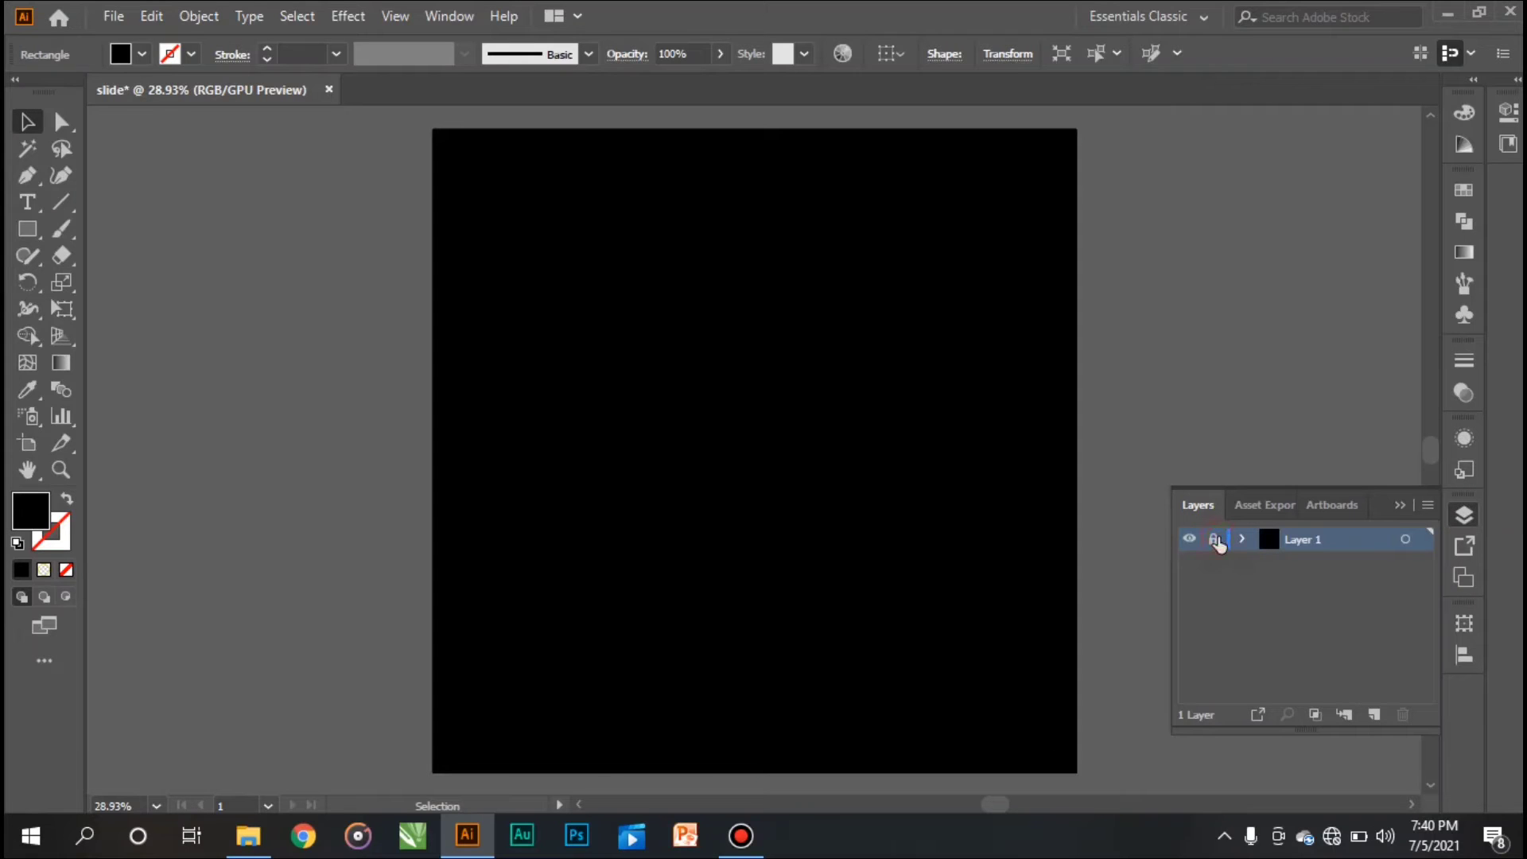
pyautogui.click(1373, 715)
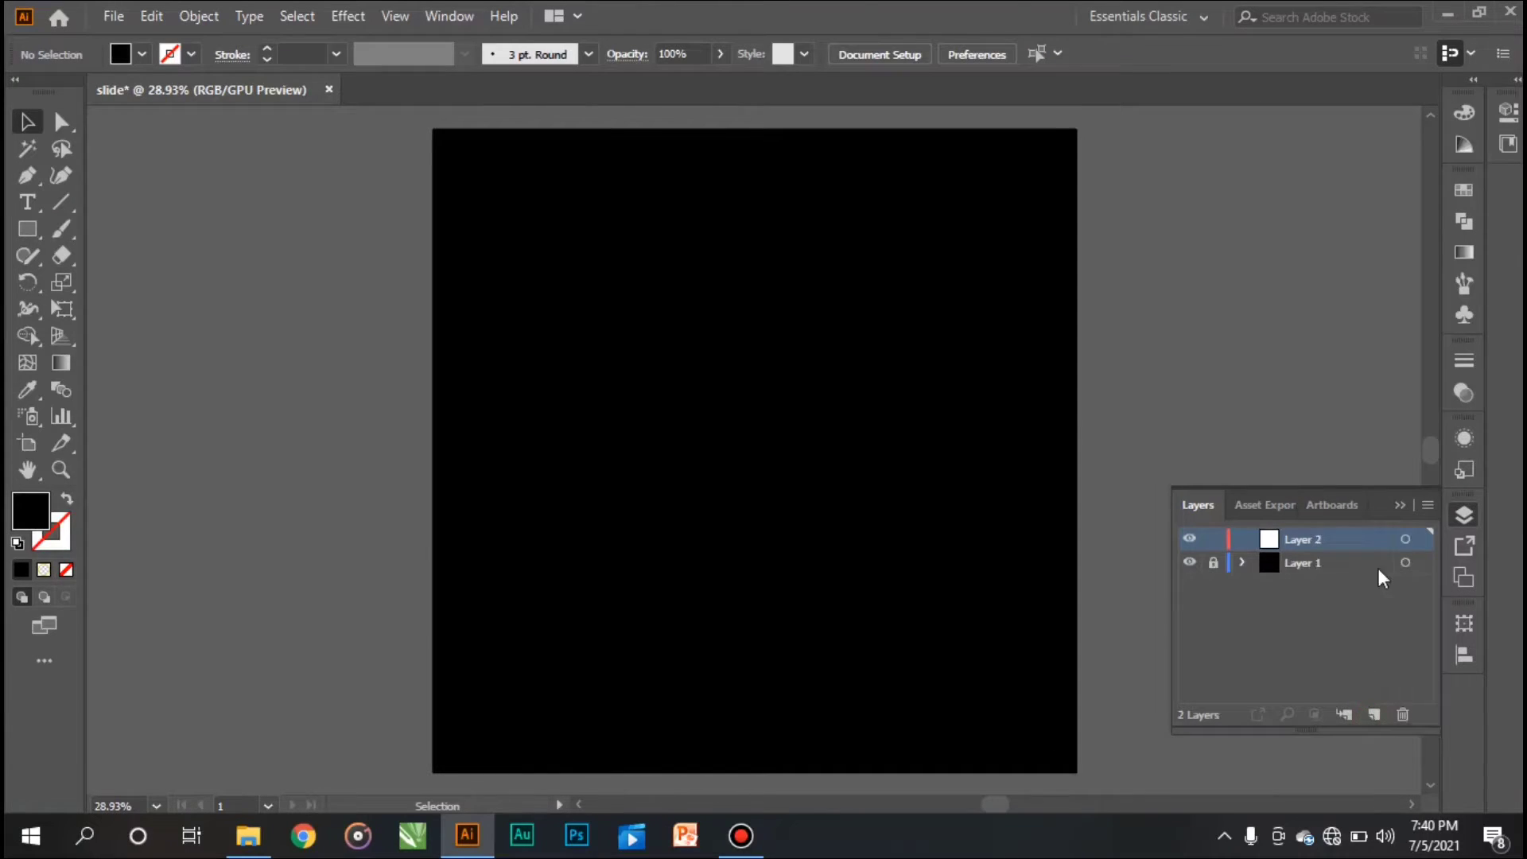
pyautogui.click(1398, 508)
# Place a point text object on the black background in the NimbusSansNovusT Black font with a white fill.
pyautogui.hotkey('ctrl', '=')
pyautogui.hotkey('ctrl', '=')
pyautogui.hotkey('ctrl', '=')
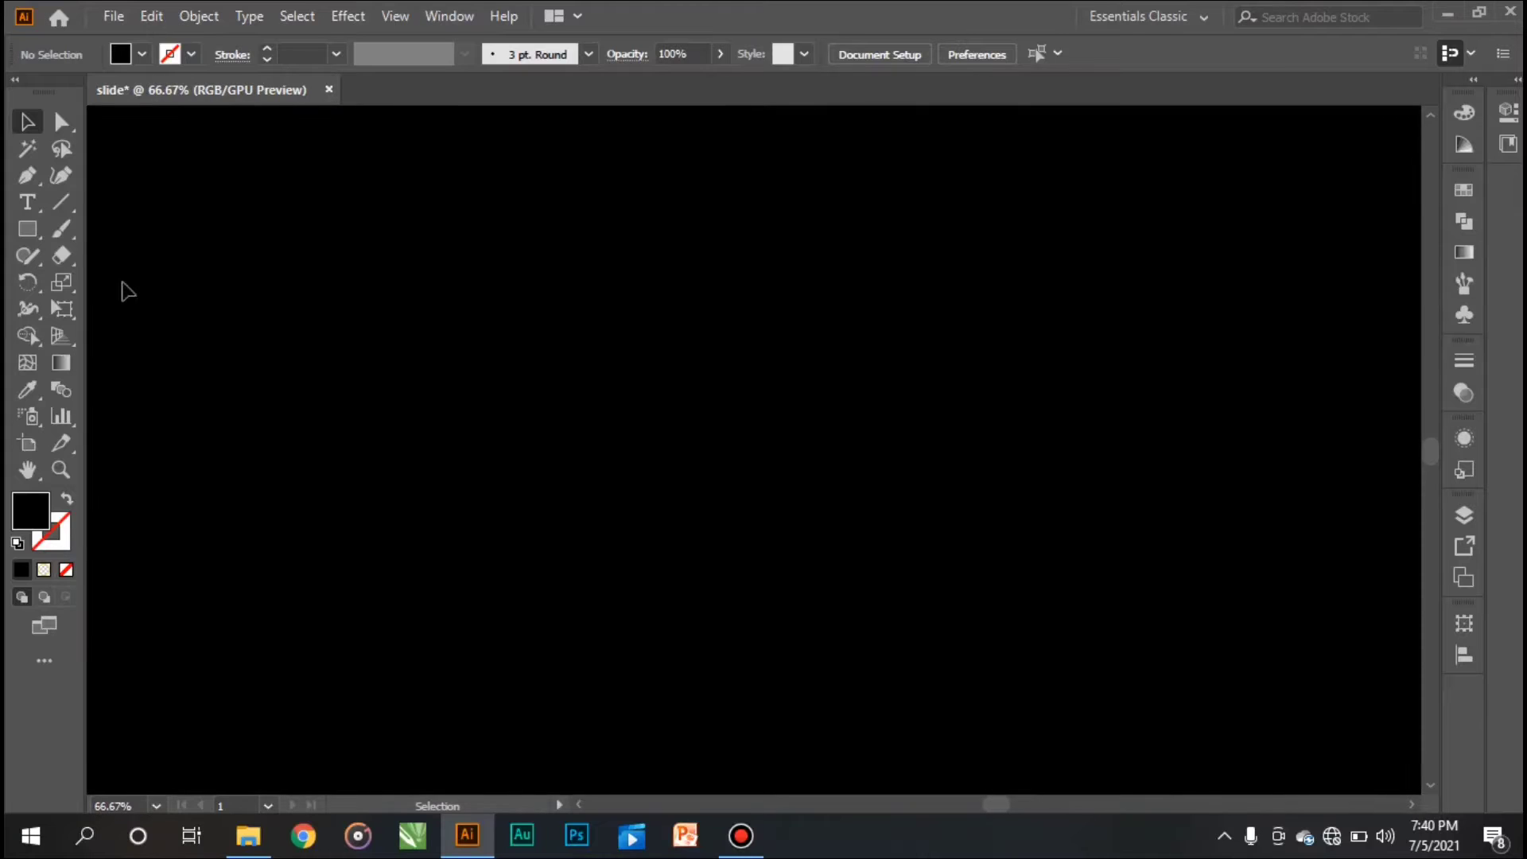
pyautogui.click(27, 202)
pyautogui.click(456, 328)
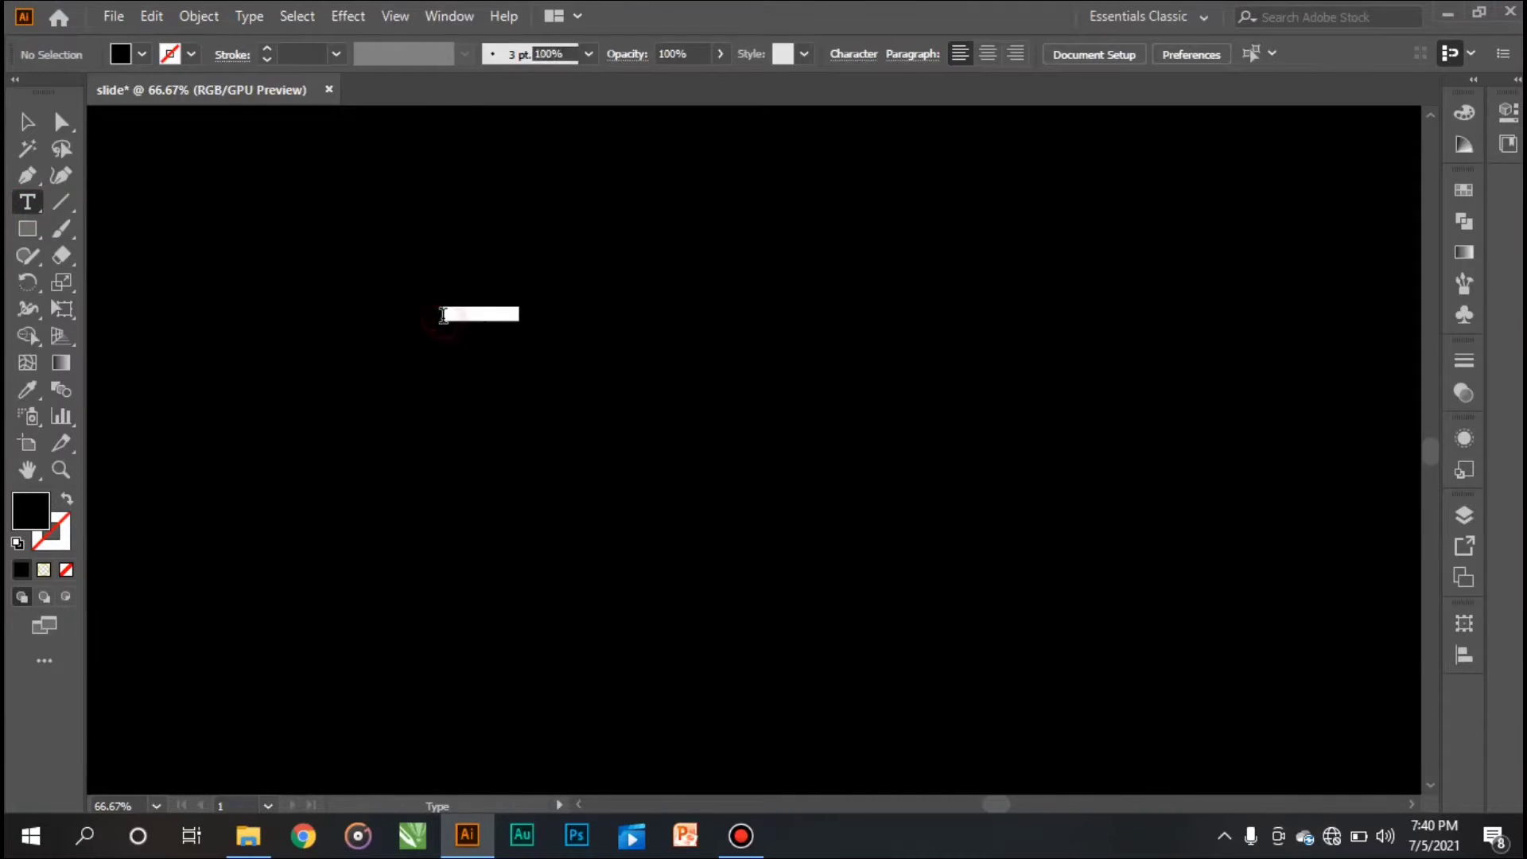
pyautogui.click(893, 53)
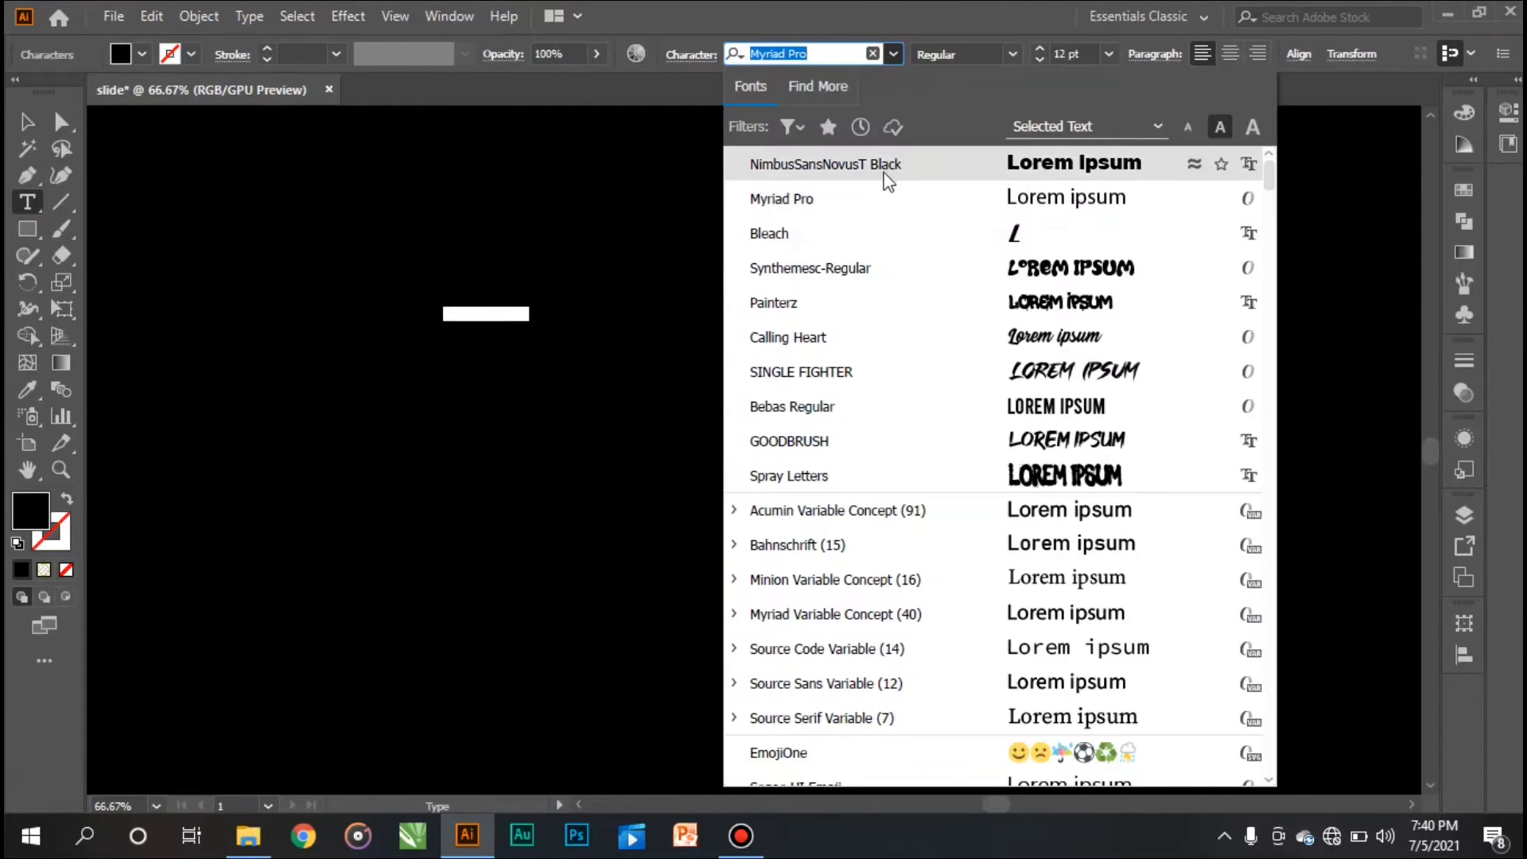
pyautogui.click(887, 153)
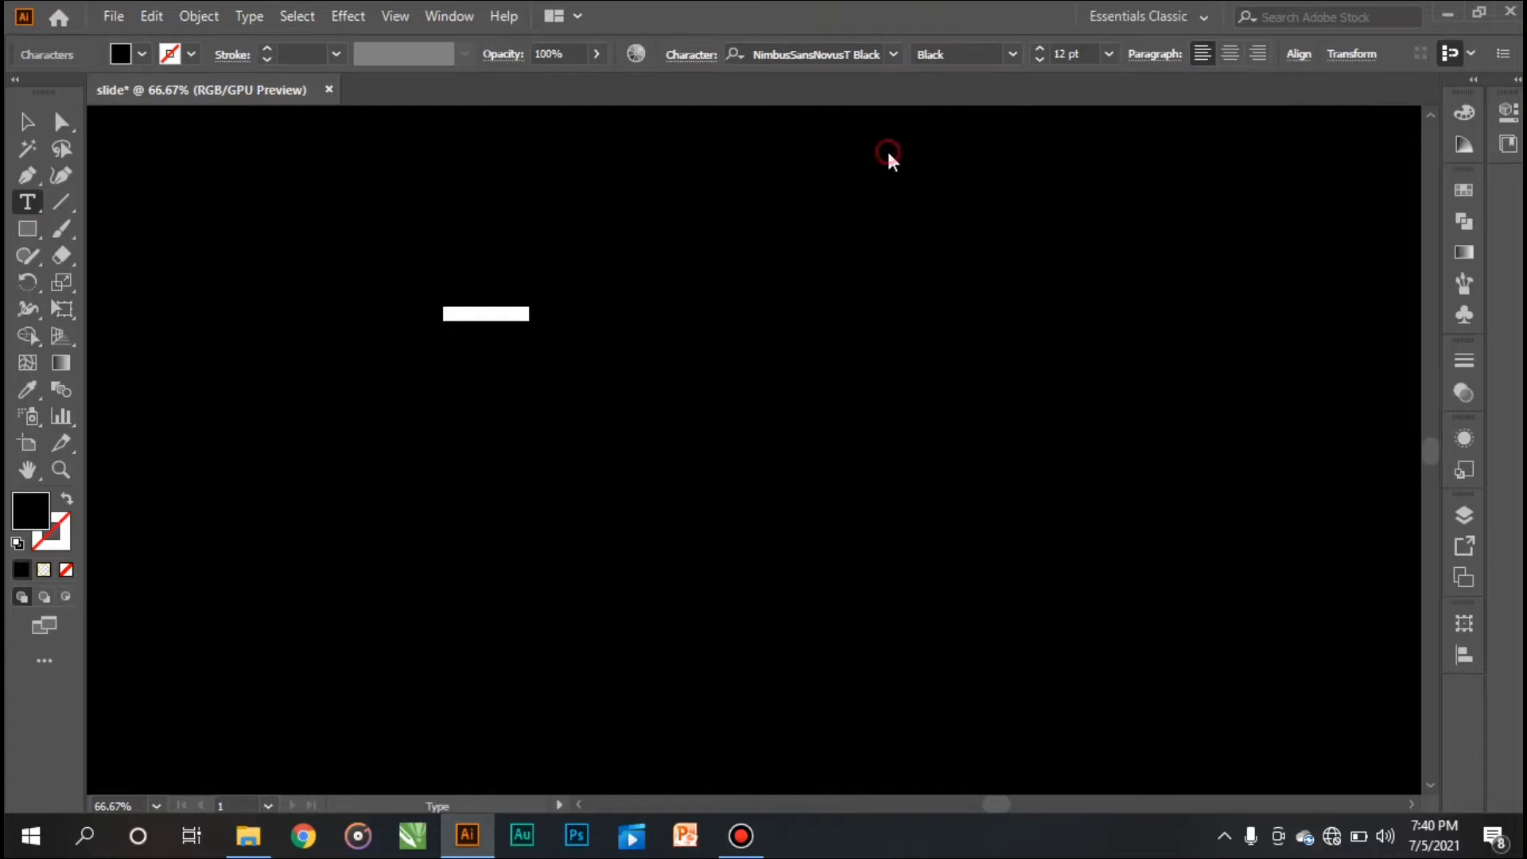
pyautogui.click(140, 54)
pyautogui.click(41, 96)
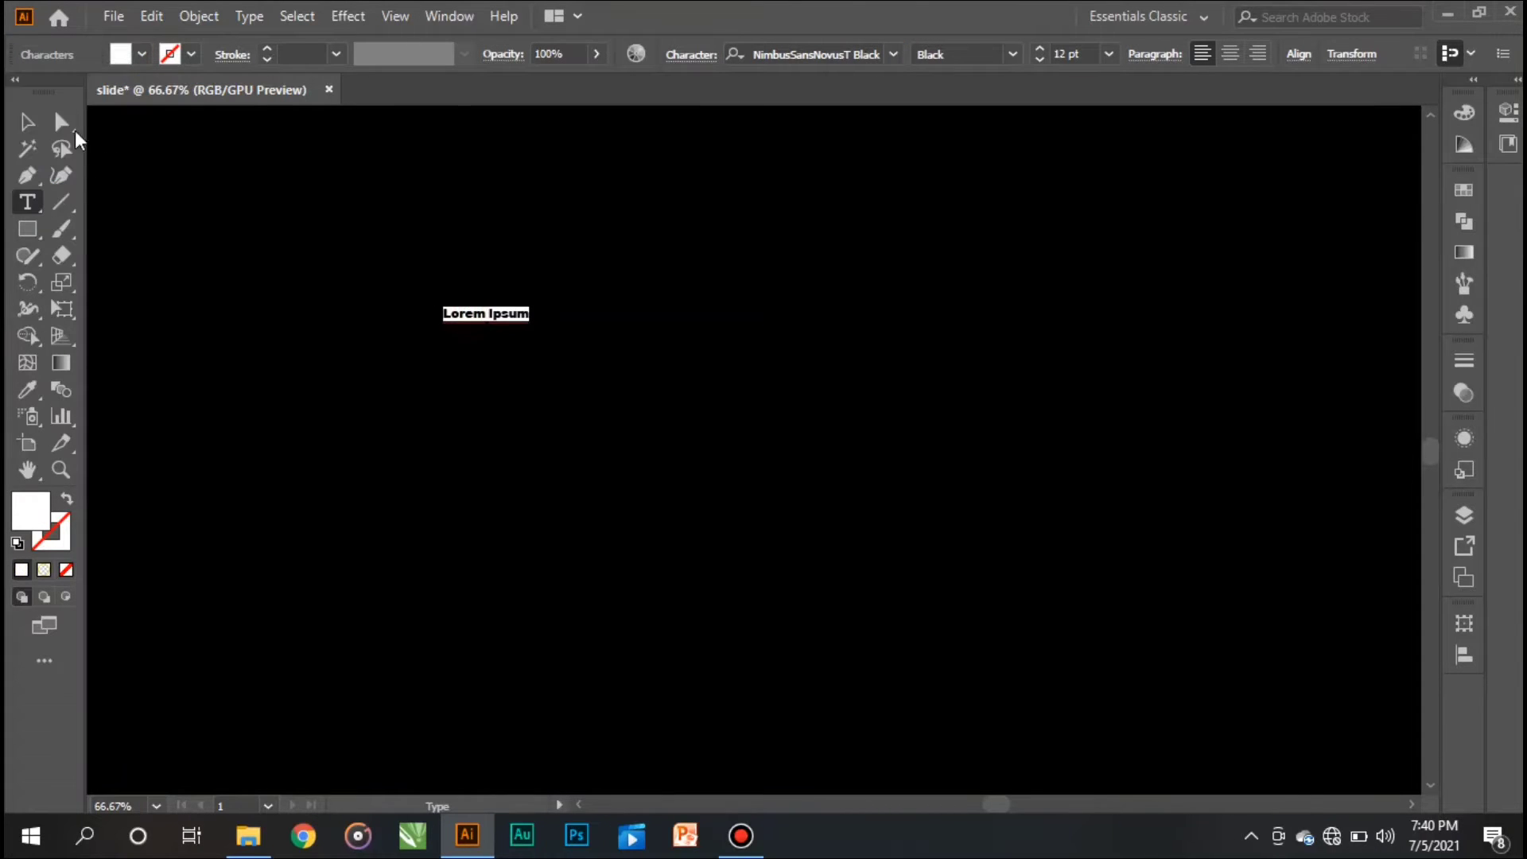
# Enlarge the placeholder text to about 83 pt and replace it with SELF and LOVE on two lines.
pyautogui.press('Escape')
pyautogui.moveTo(536, 330); pyautogui.dragTo(1040, 623)
pyautogui.doubleClick(817, 384)
pyautogui.hotkey('ctrl', 'a')
pyautogui.write('se')
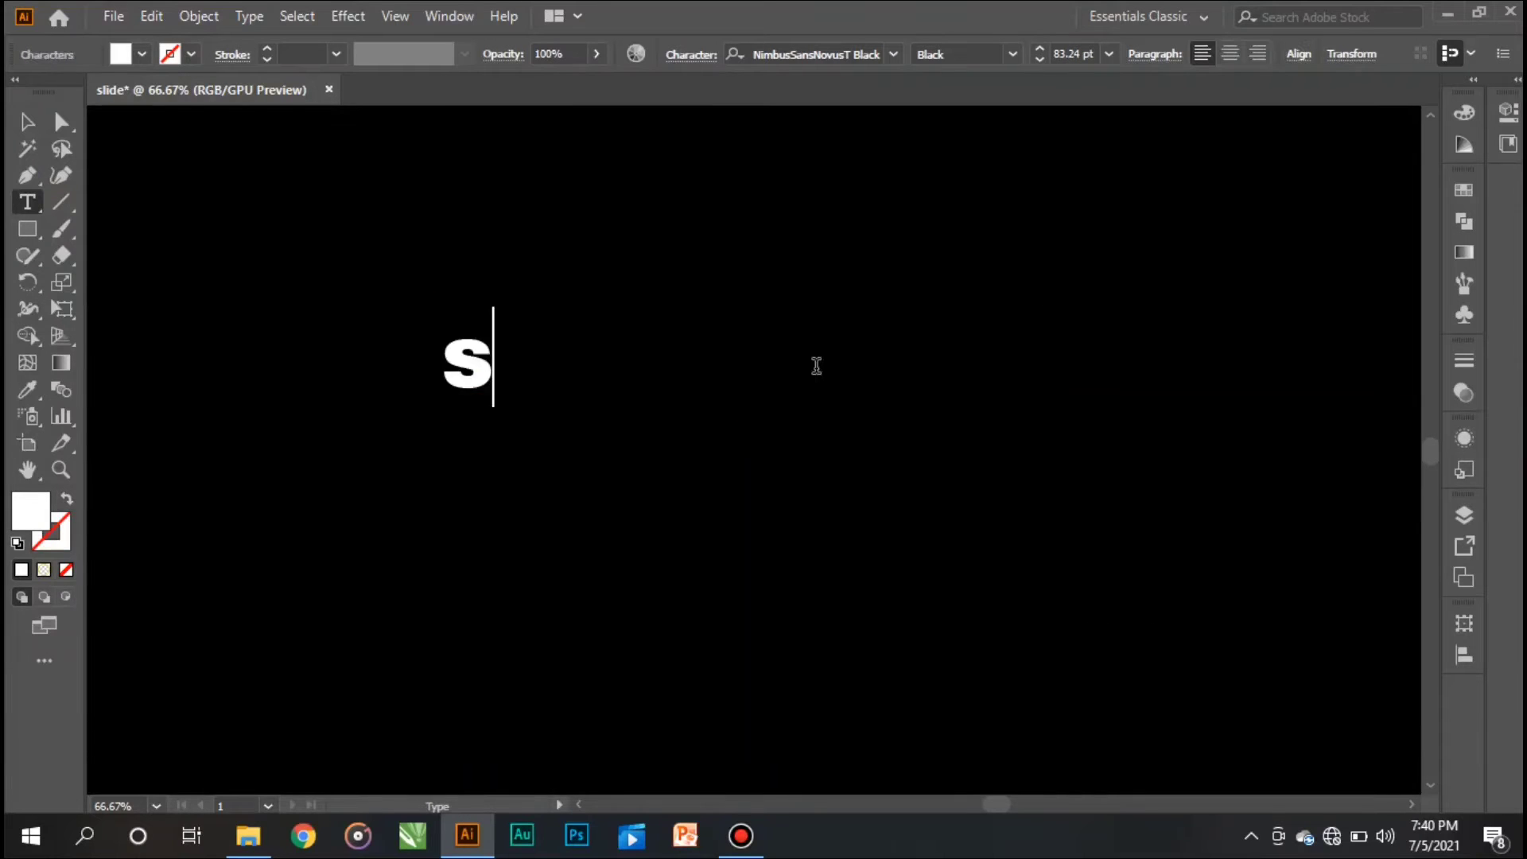
pyautogui.press('BackSpace')
pyautogui.press('BackSpace')
pyautogui.write('SELF ')
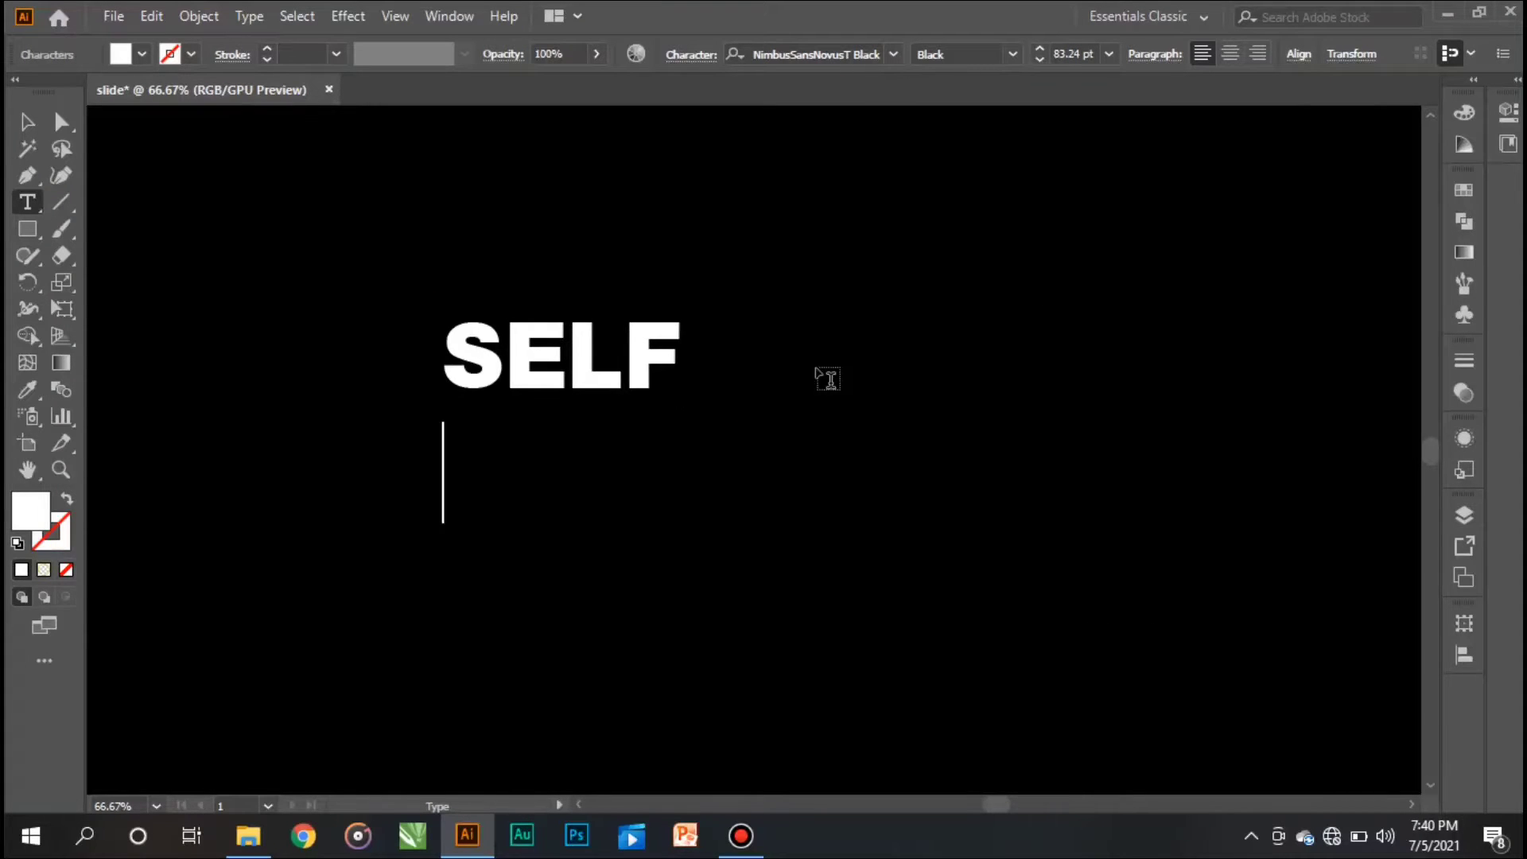
pyautogui.write('LOVE')
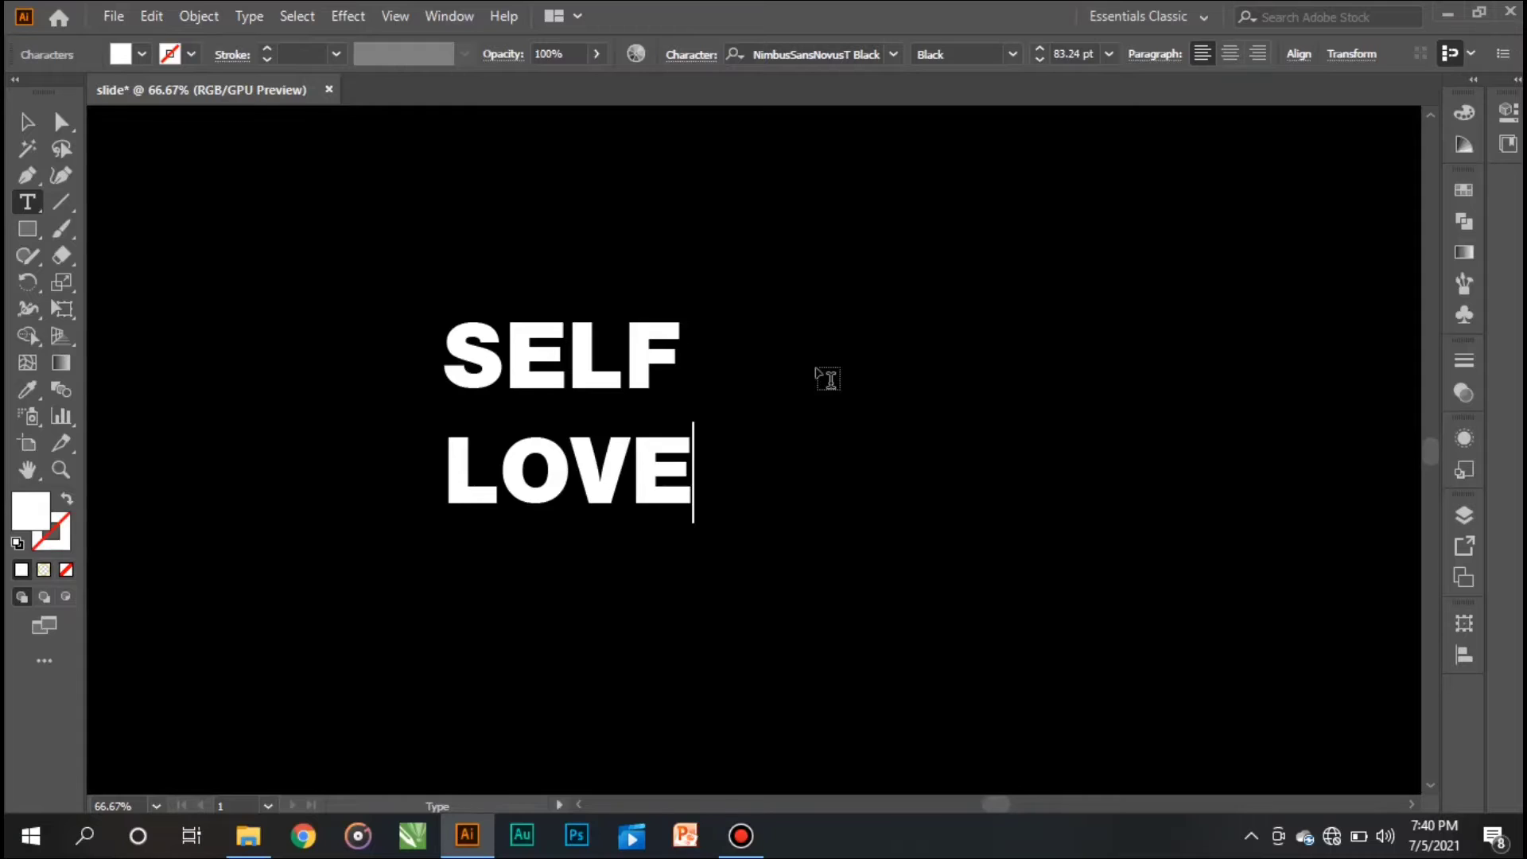
# Centre-align both lines of the SELF LOVE text.
pyautogui.click(28, 121)
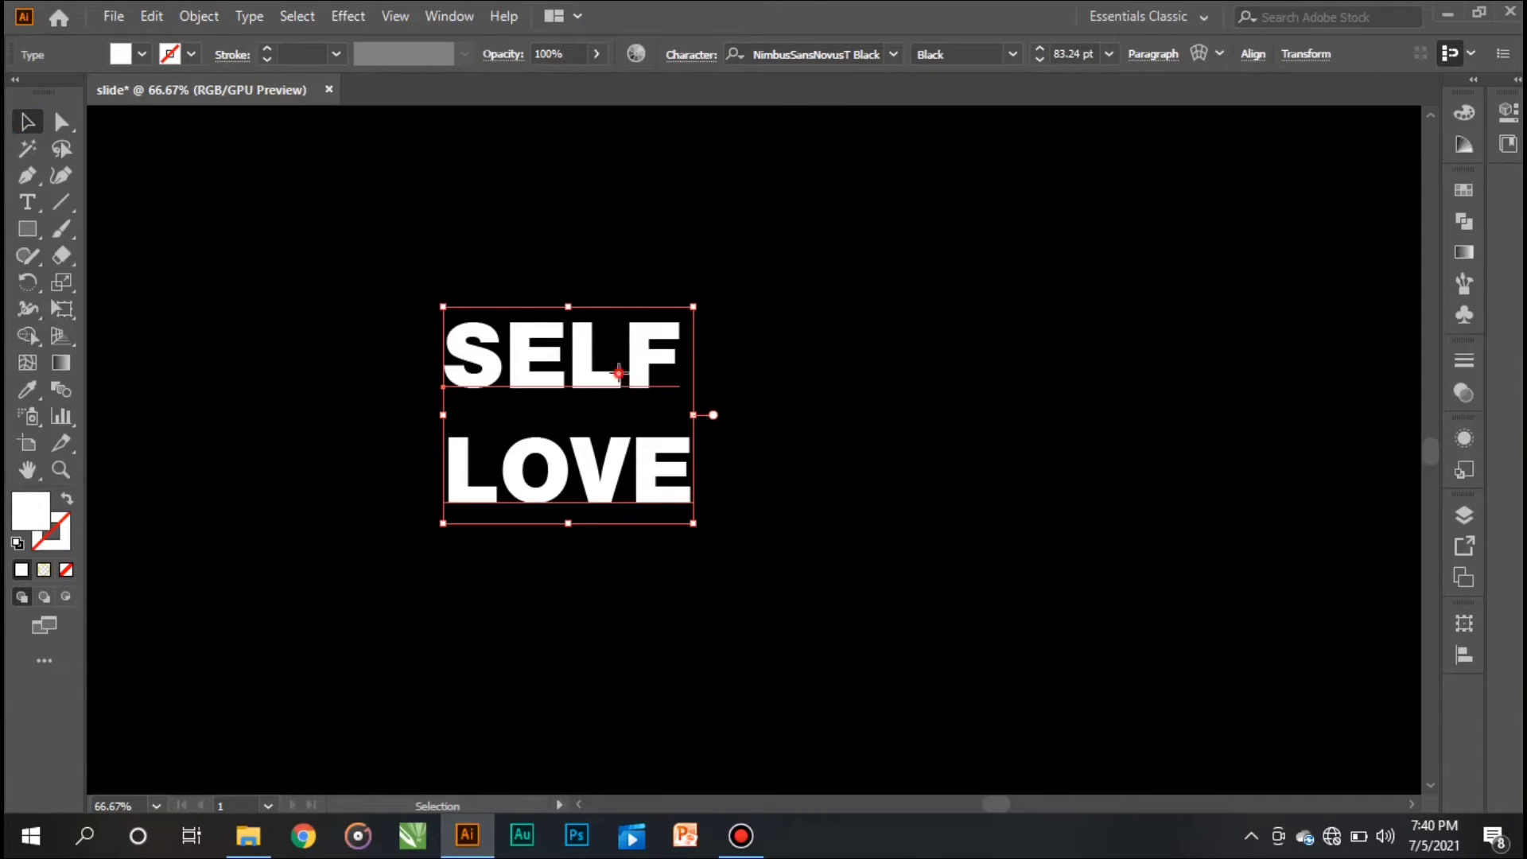
pyautogui.doubleClick(619, 373)
pyautogui.hotkey('ctrl', 'a')
pyautogui.click(1229, 55)
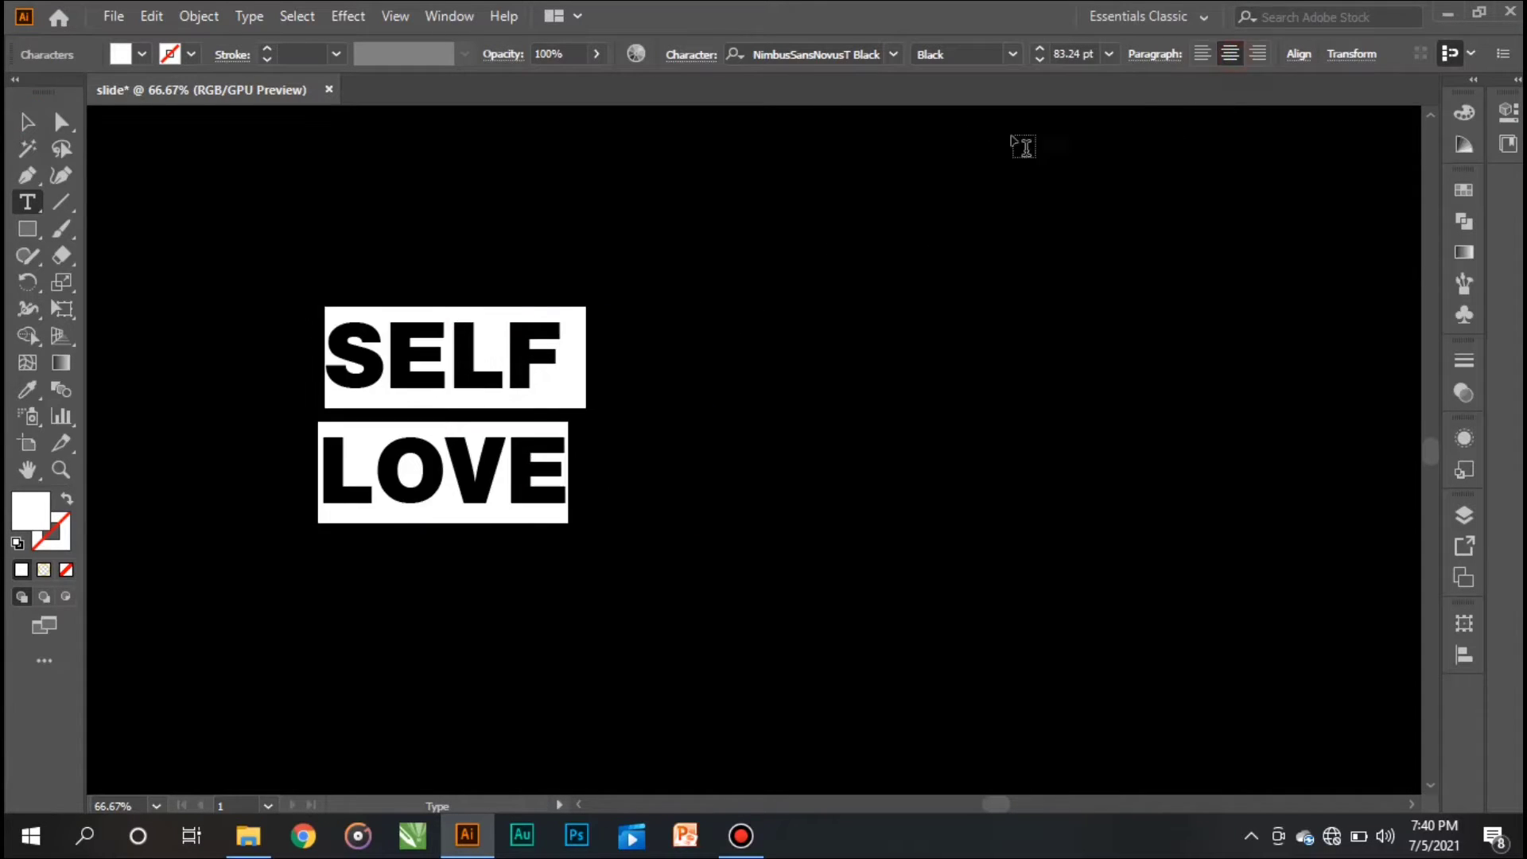
pyautogui.press('Escape')
# Move the SELF LOVE text to the middle of the visible canvas and enlarge it to about 160 pt.
pyautogui.click(487, 238)
pyautogui.moveTo(488, 408); pyautogui.dragTo(748, 412)
pyautogui.moveTo(826, 528); pyautogui.dragTo(932, 623)
# Tighten the line spacing of the SELF LOVE text until only a narrow gap separates the two words.
pyautogui.hotkey('alt', 'Up')
pyautogui.hotkey('alt', 'Up')
pyautogui.hotkey('alt', 'Up')
pyautogui.hotkey('alt', 'Up')
pyautogui.hotkey('alt', 'Up')
pyautogui.hotkey('alt', 'Up')
pyautogui.hotkey('alt', 'Up')
pyautogui.hotkey('alt', 'Up')
pyautogui.hotkey('alt', 'Up')
pyautogui.hotkey('alt', 'Up')
pyautogui.hotkey('alt', 'Up')
pyautogui.hotkey('alt', 'Up')
pyautogui.hotkey('alt', 'Up')
pyautogui.hotkey('alt', 'Up')
pyautogui.hotkey('alt', 'Up')
pyautogui.hotkey('alt', 'Up')
pyautogui.hotkey('alt', 'Up')
pyautogui.hotkey('alt', 'Up')
pyautogui.hotkey('alt', 'Up')
pyautogui.hotkey('alt', 'Up')
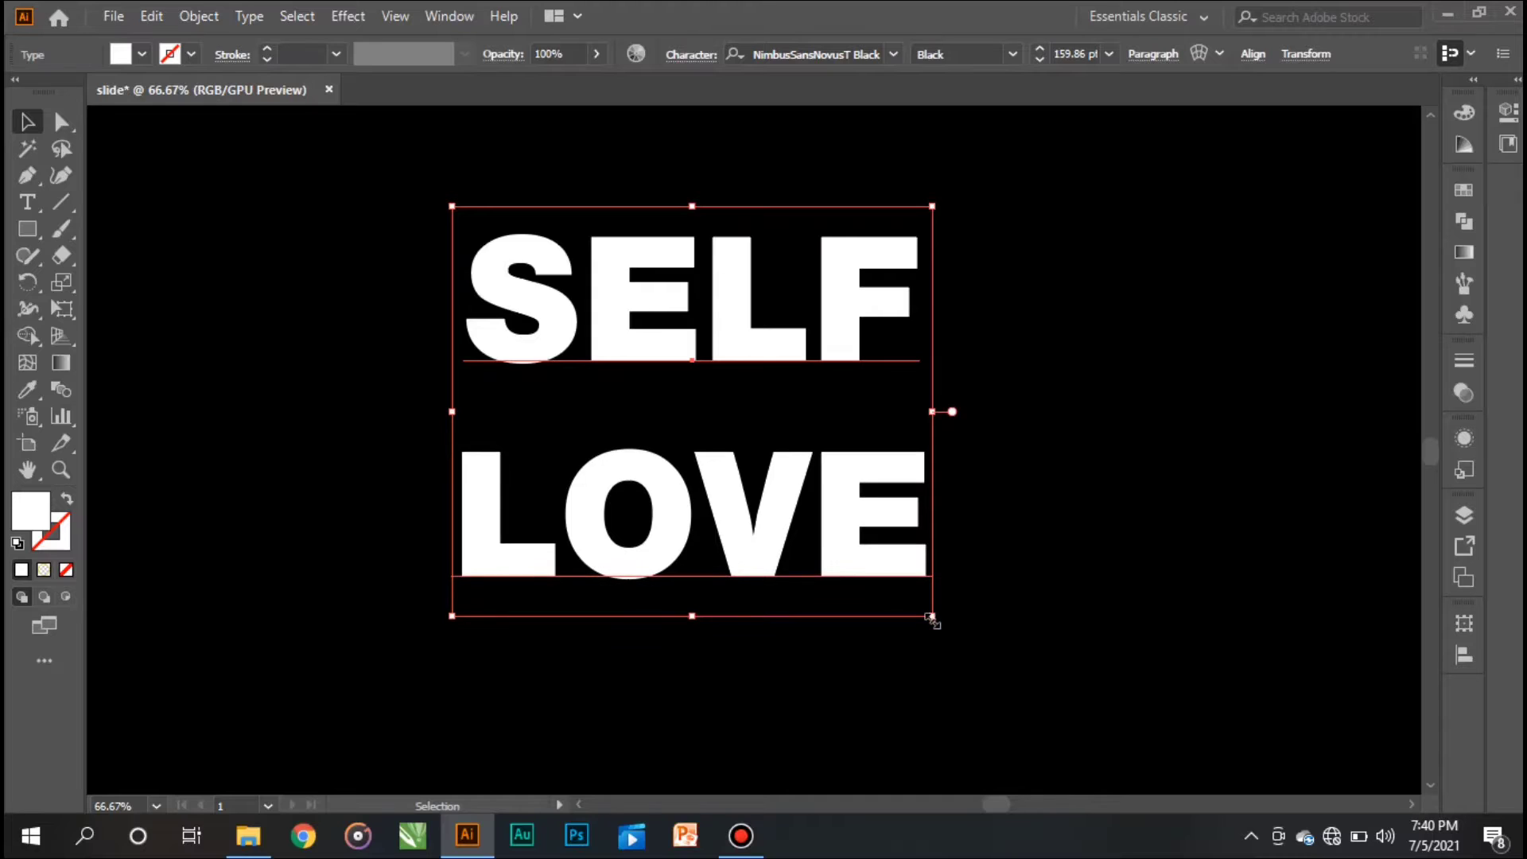
pyautogui.hotkey('alt', 'Up')
pyautogui.hotkey('alt', 'Up')
pyautogui.hotkey('alt', 'Up')
pyautogui.hotkey('alt', 'Up')
pyautogui.hotkey('alt', 'Up')
pyautogui.hotkey('alt', 'Up')
pyautogui.hotkey('alt', 'Up')
pyautogui.hotkey('alt', 'Up')
pyautogui.hotkey('alt', 'Up')
pyautogui.hotkey('alt', 'Up')
pyautogui.hotkey('alt', 'Up')
pyautogui.hotkey('alt', 'Up')
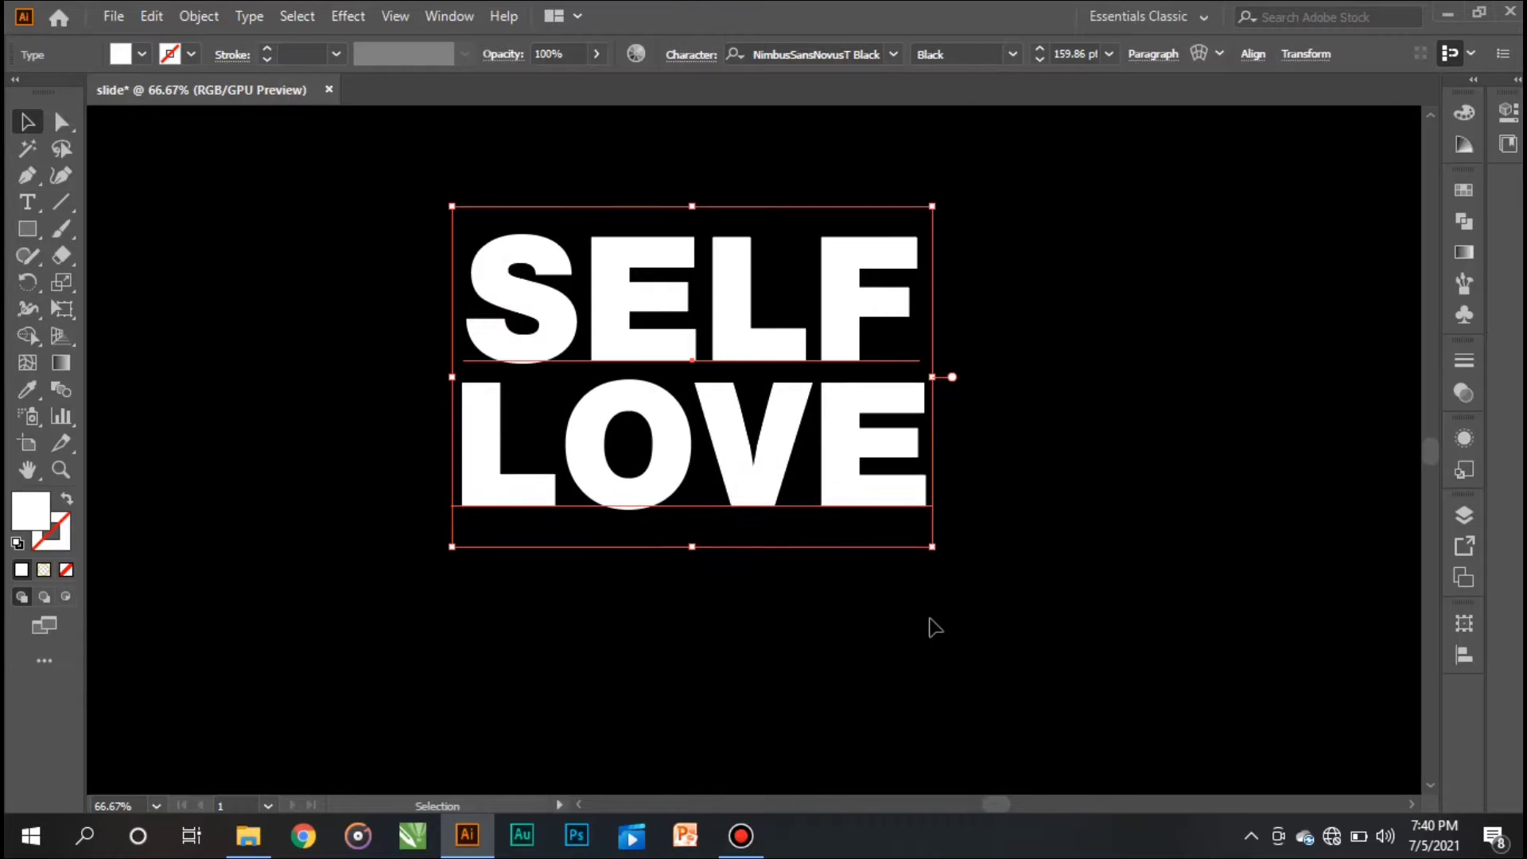
pyautogui.click(1036, 586)
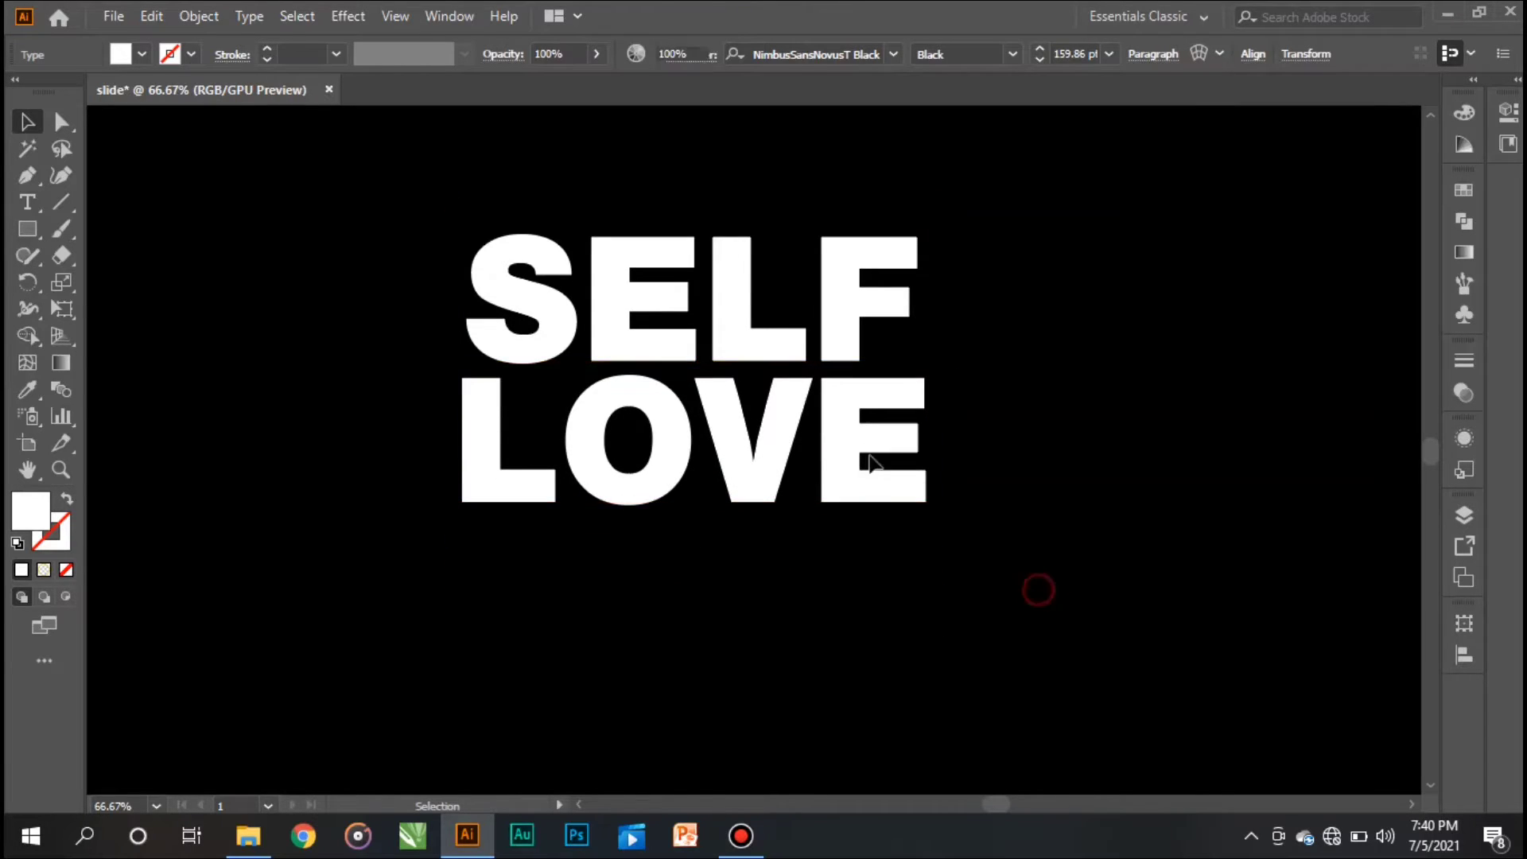
# Scale the SELF LOVE text up to about 188 pt and recentre it in the visible canvas.
pyautogui.moveTo(861, 446); pyautogui.dragTo(890, 490)
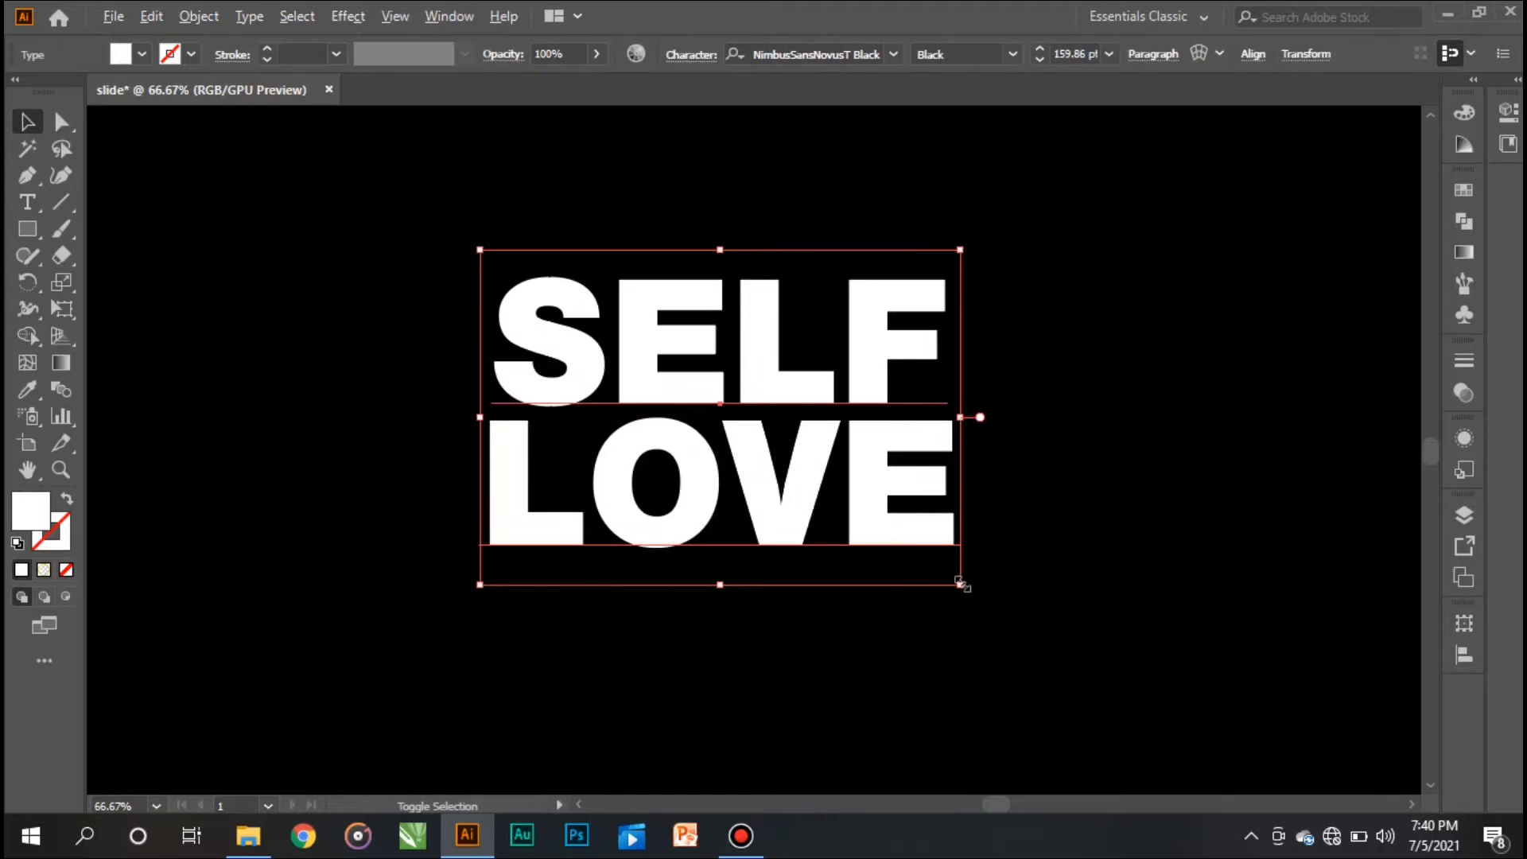
pyautogui.moveTo(961, 582); pyautogui.dragTo(999, 629)
pyautogui.moveTo(923, 507); pyautogui.dragTo(928, 533)
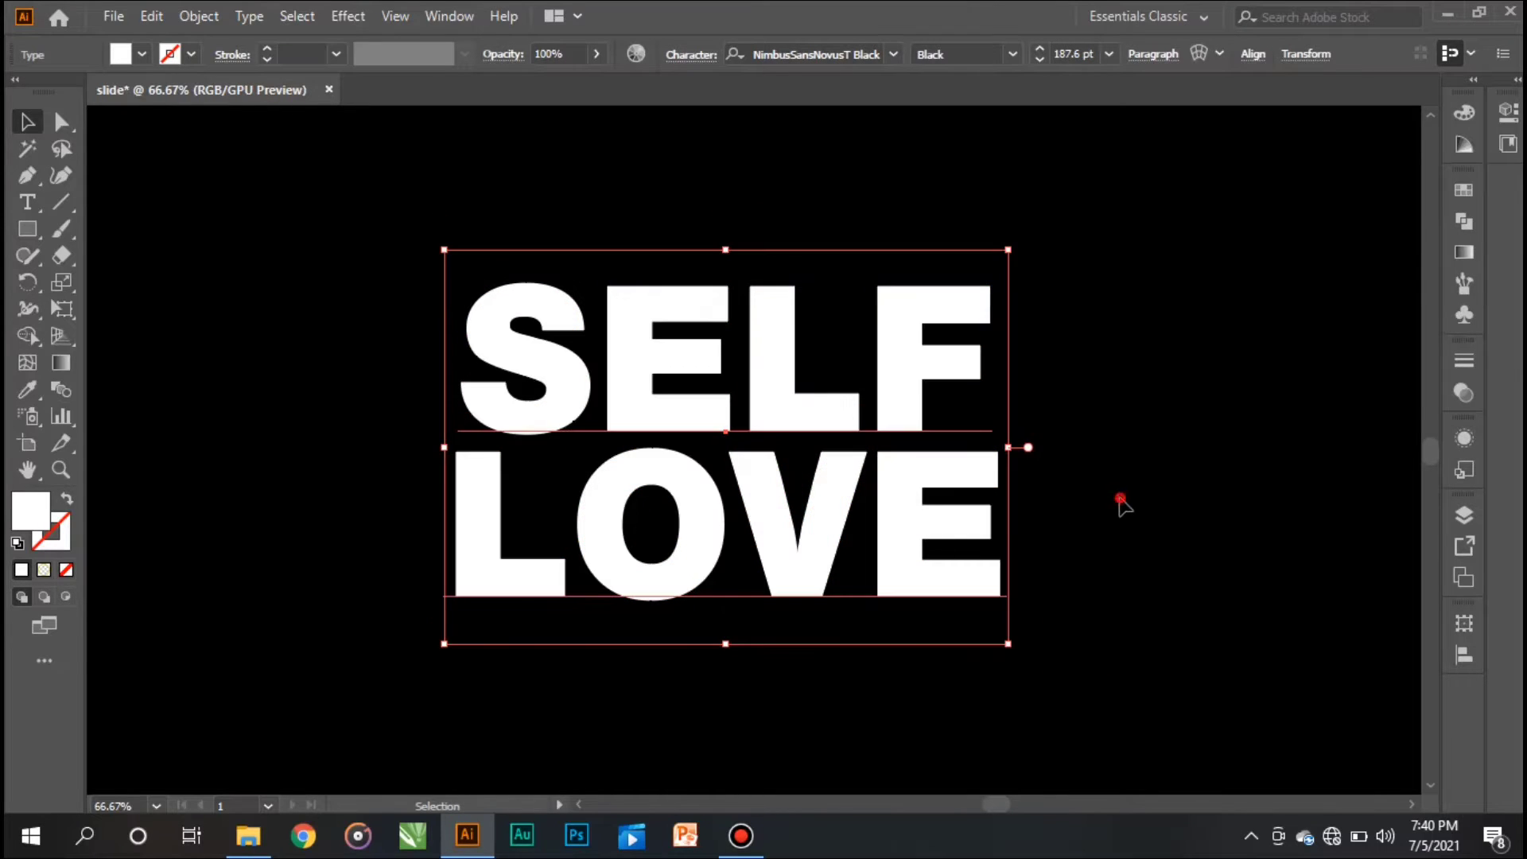
pyautogui.click(1148, 498)
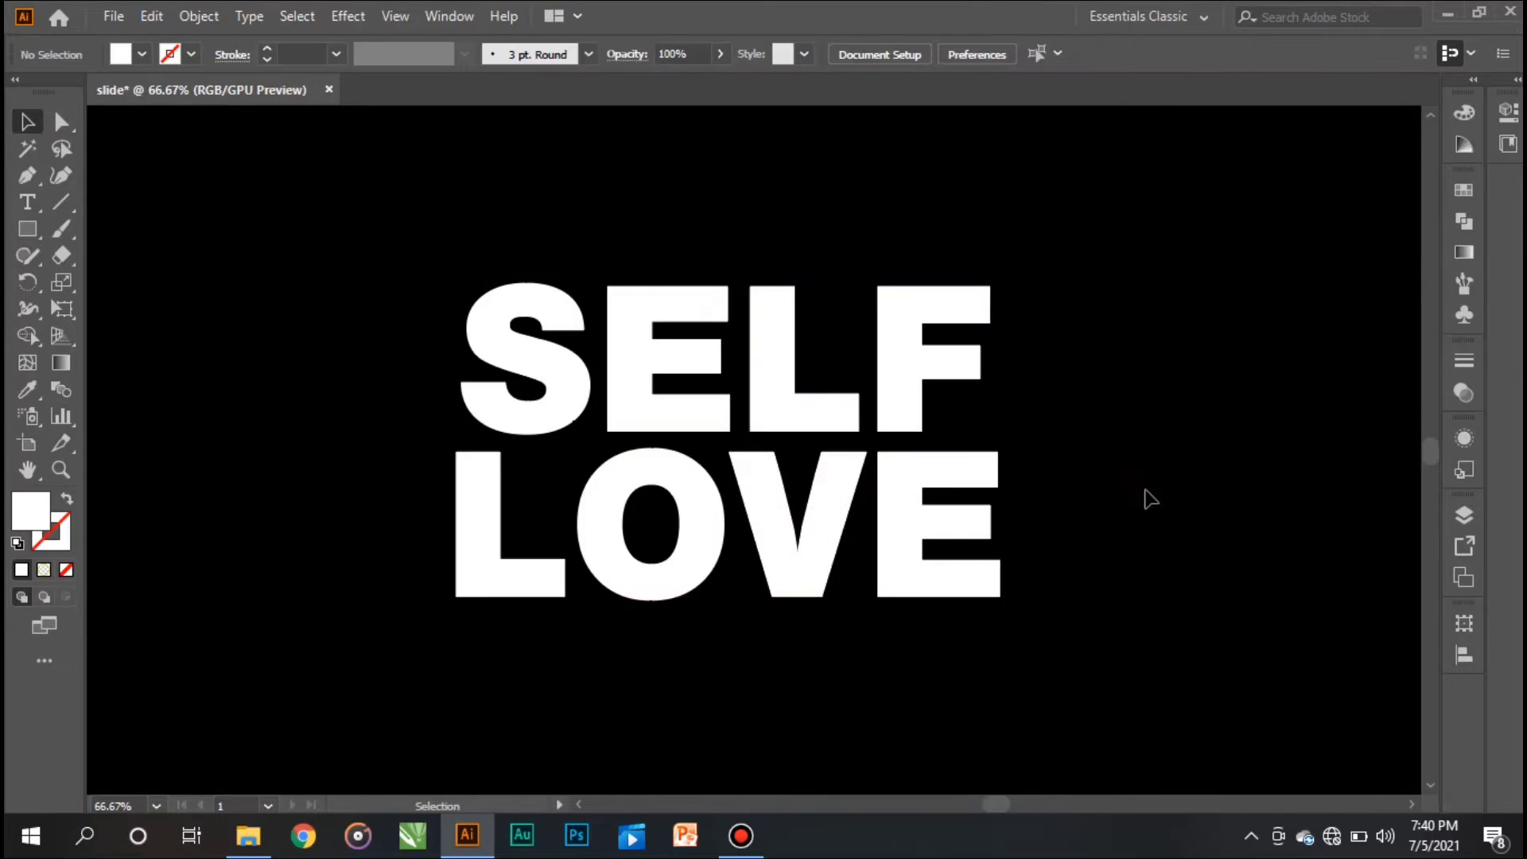
# Expand the SELF LOVE text into shapes with the Object and Fill options enabled.
pyautogui.click(523, 379)
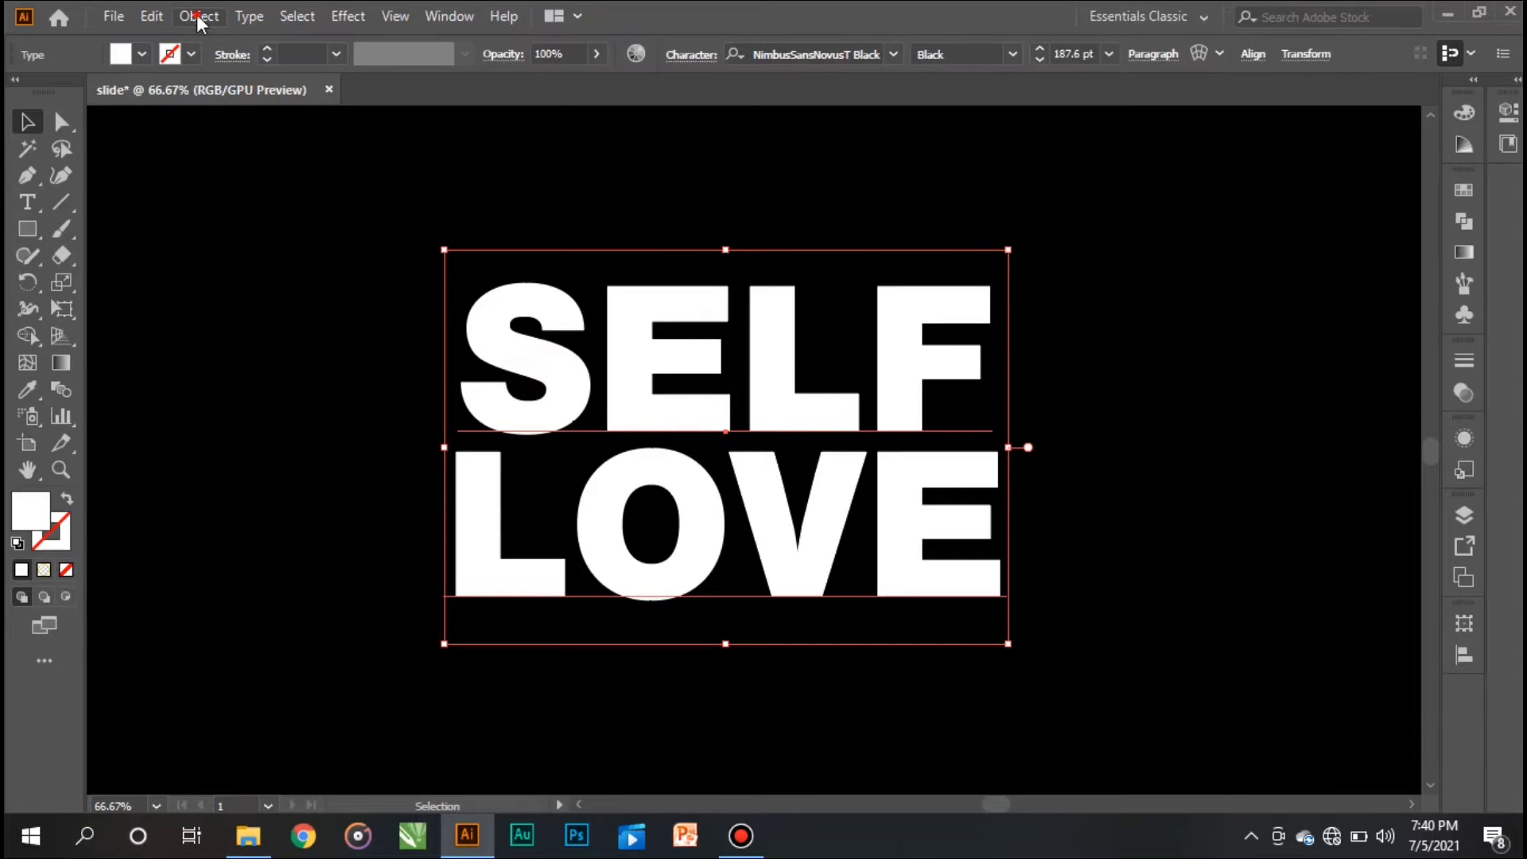
pyautogui.click(198, 16)
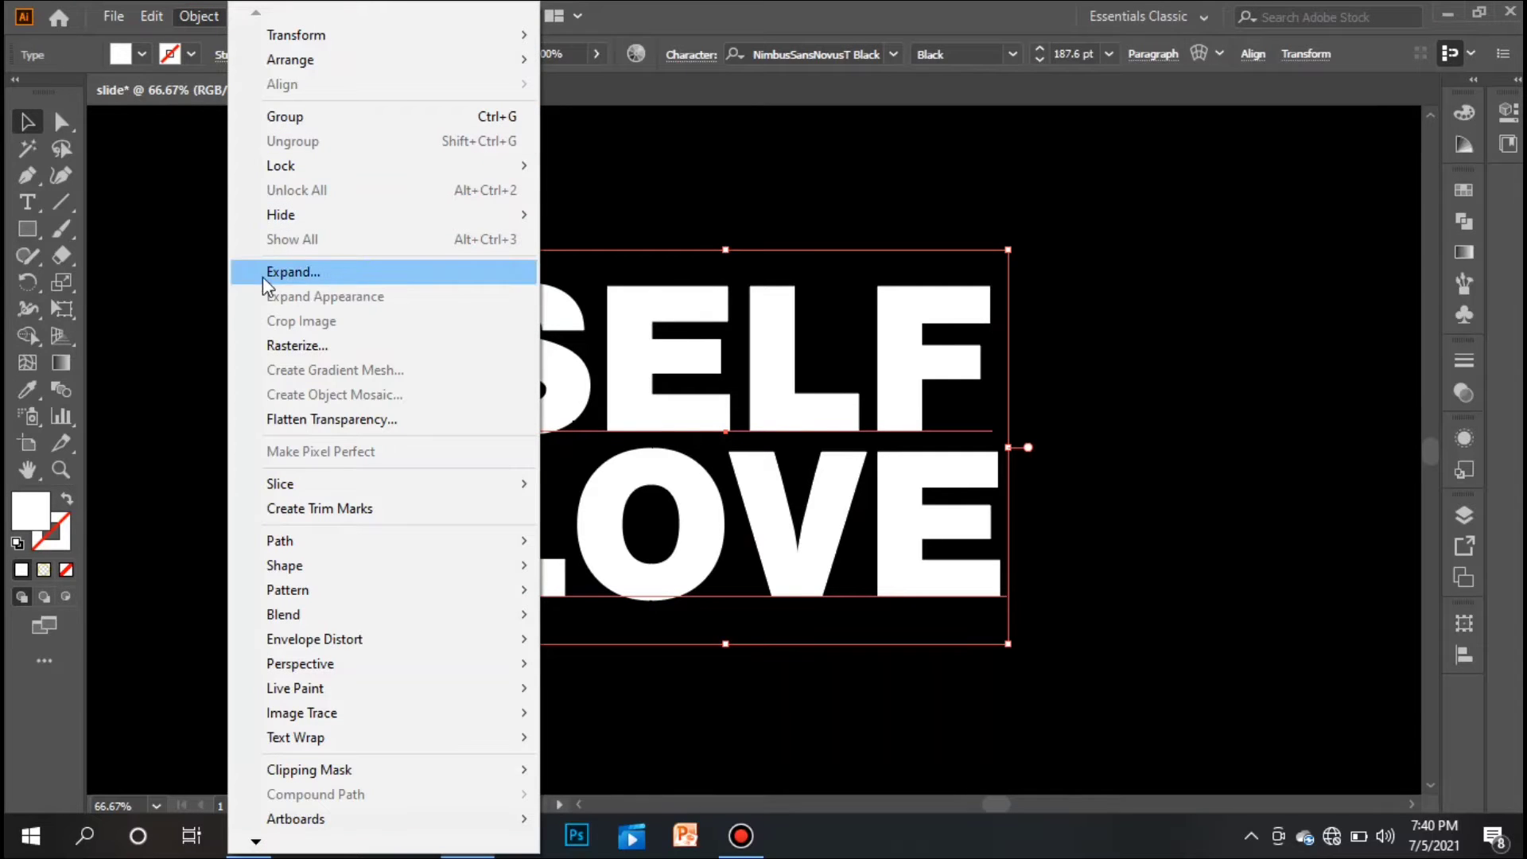
pyautogui.click(307, 275)
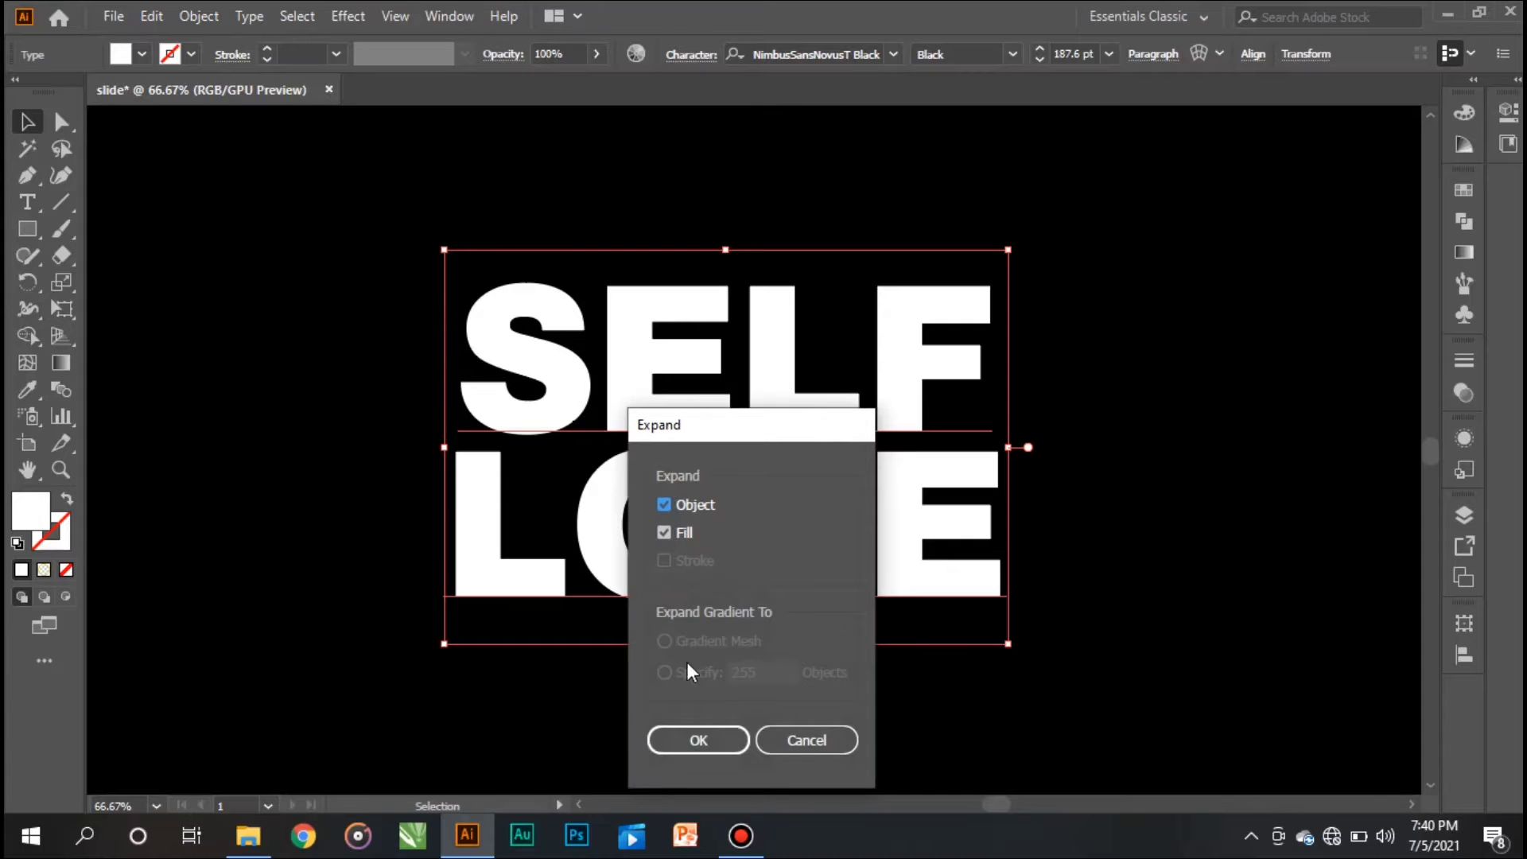
pyautogui.moveTo(733, 437); pyautogui.dragTo(735, 248)
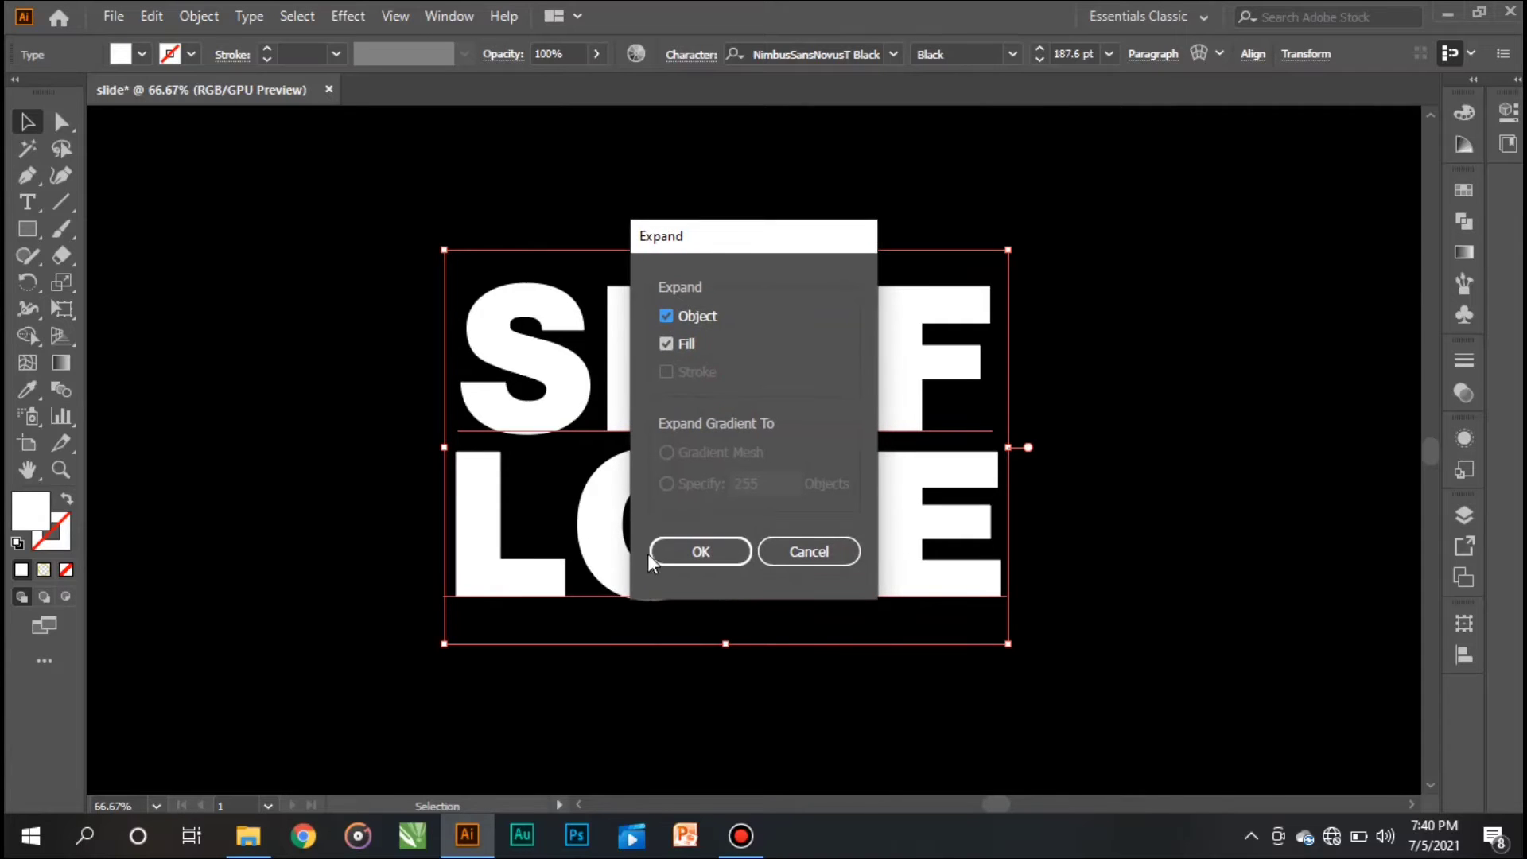
pyautogui.click(685, 550)
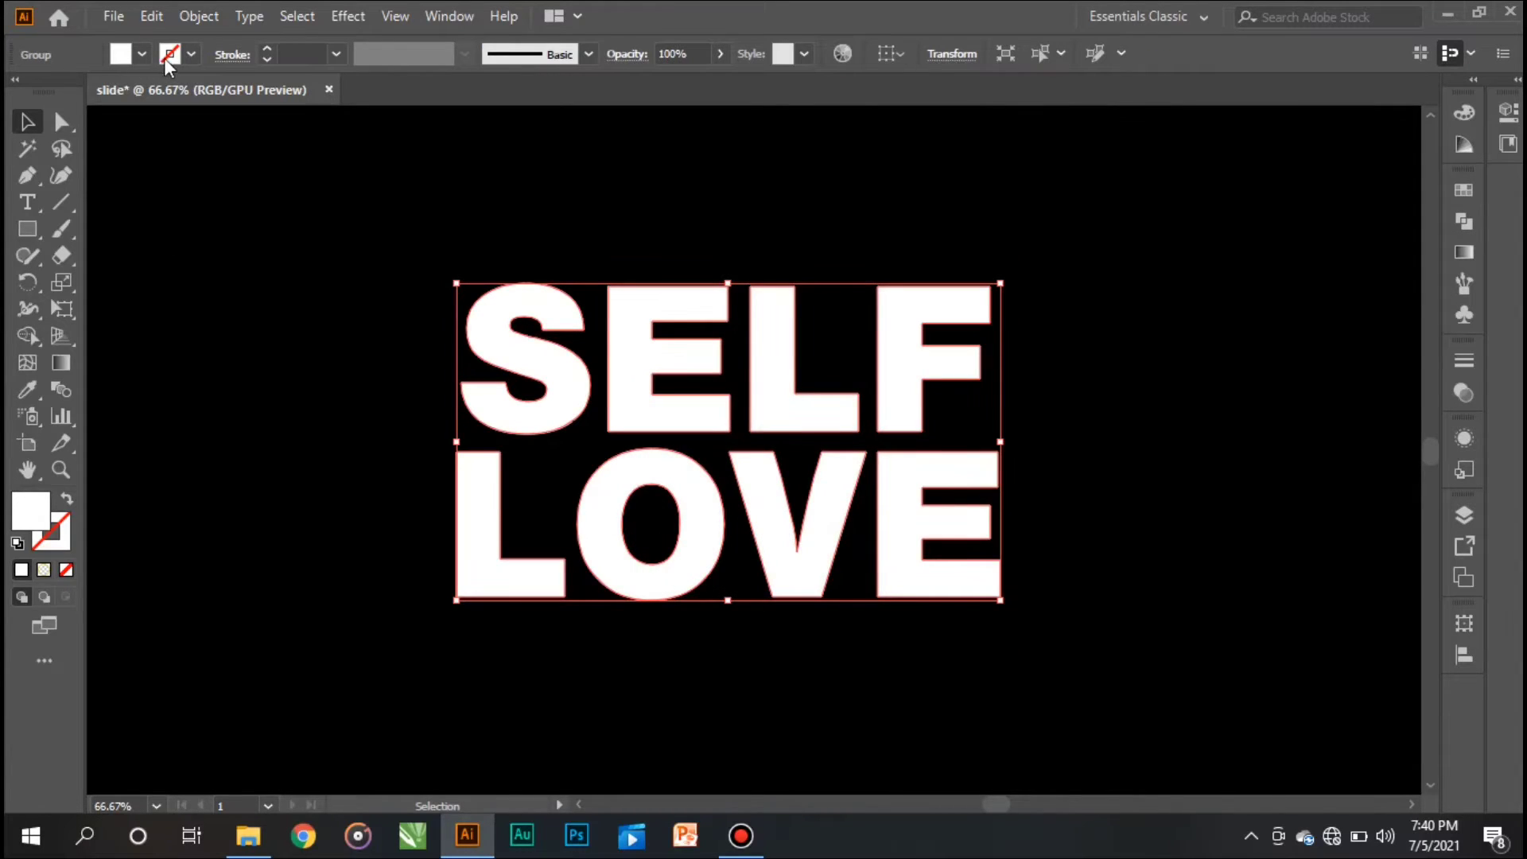
pyautogui.click(244, 193)
# Draw a straight diagonal Pen line about 600 px long from beyond the top of the F to below the L of LOVE, fine-tune its upper end, and select it.
pyautogui.click(27, 176)
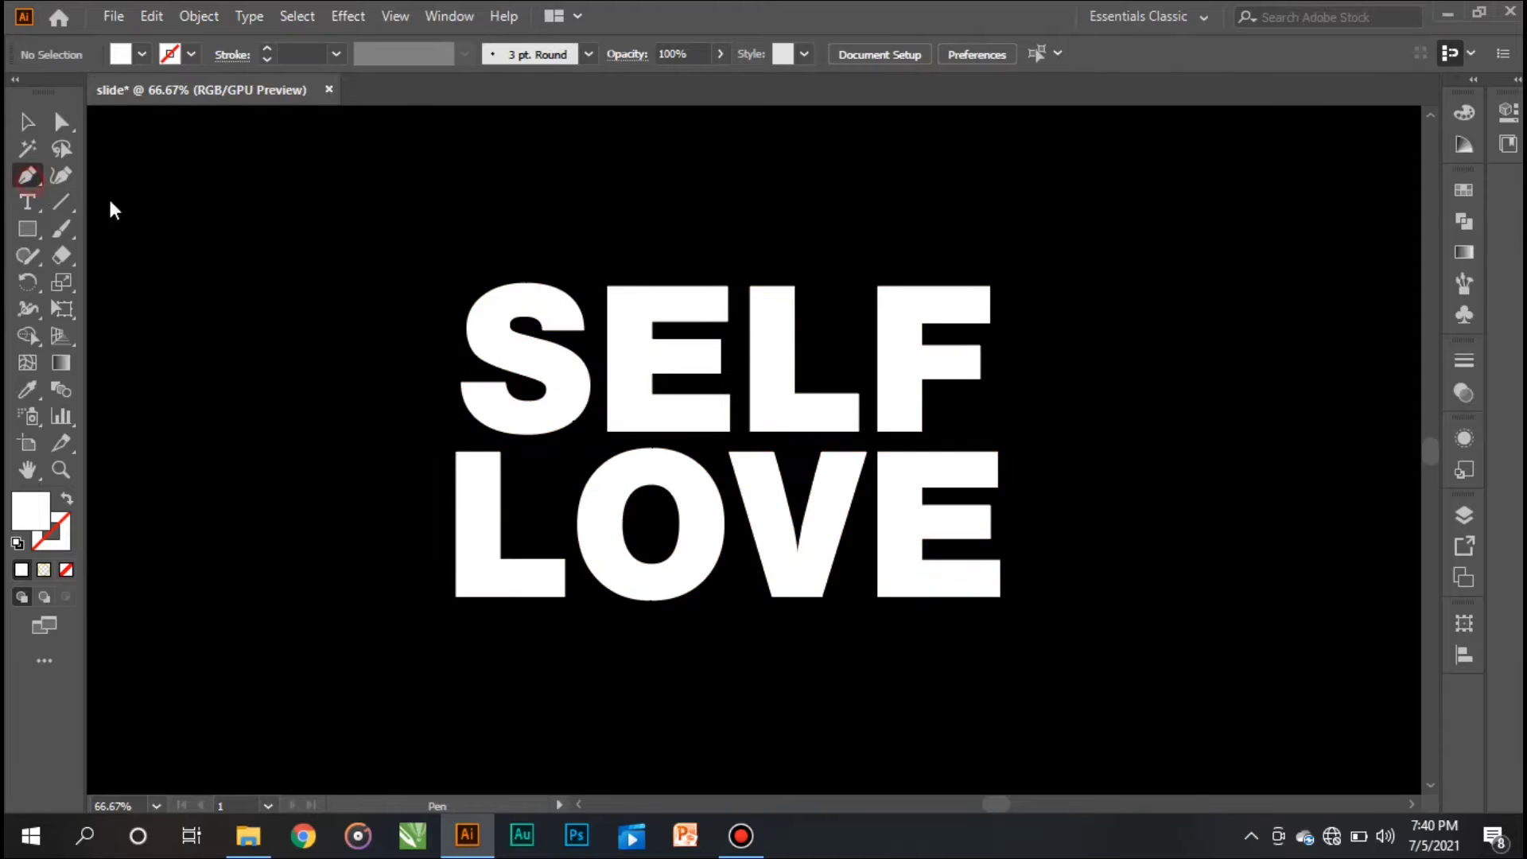
pyautogui.click(999, 264)
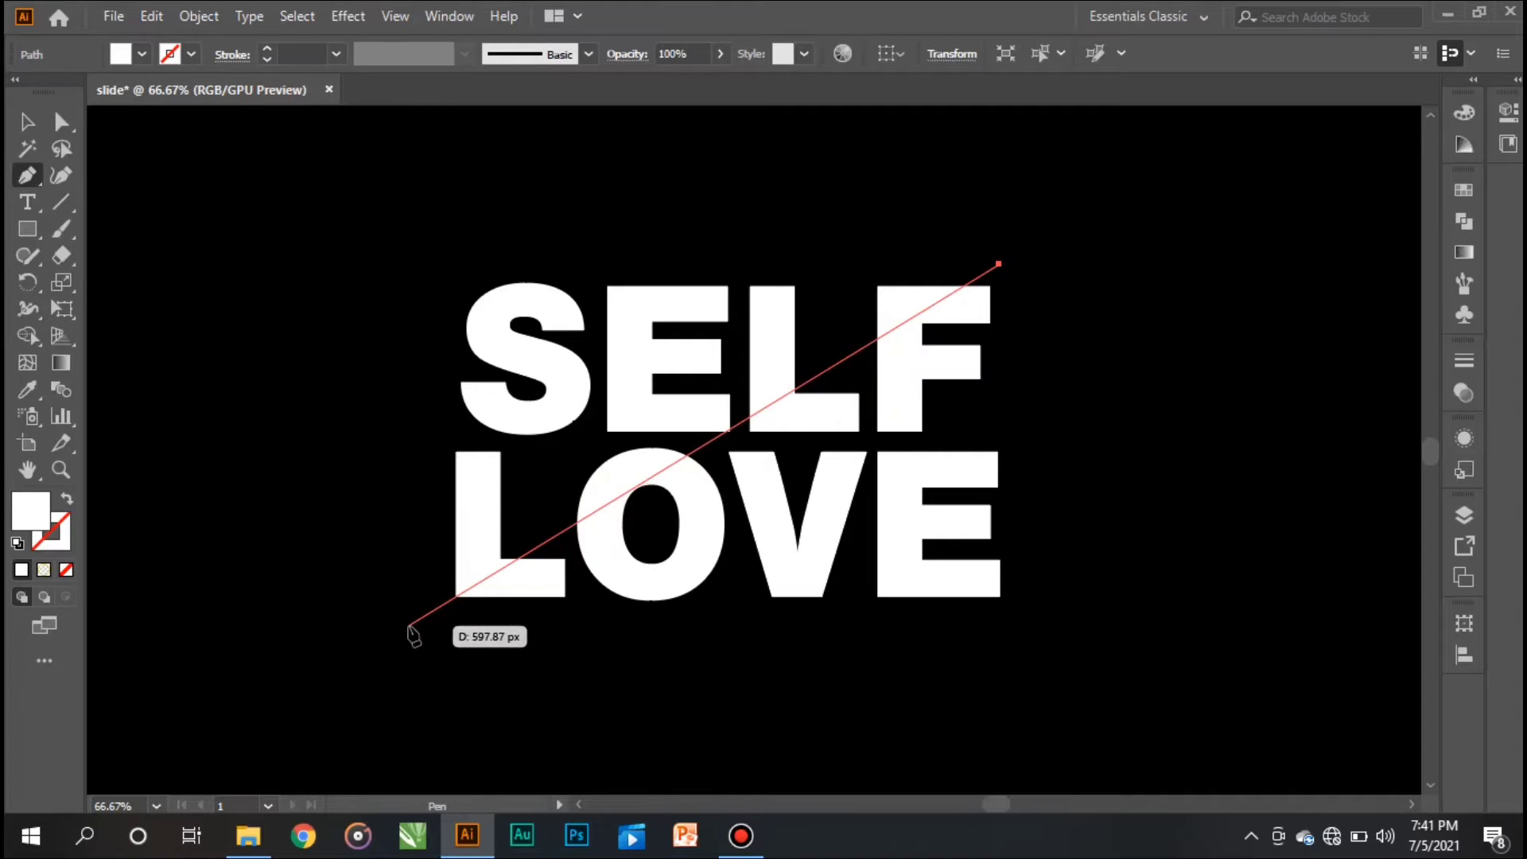
pyautogui.click(408, 626)
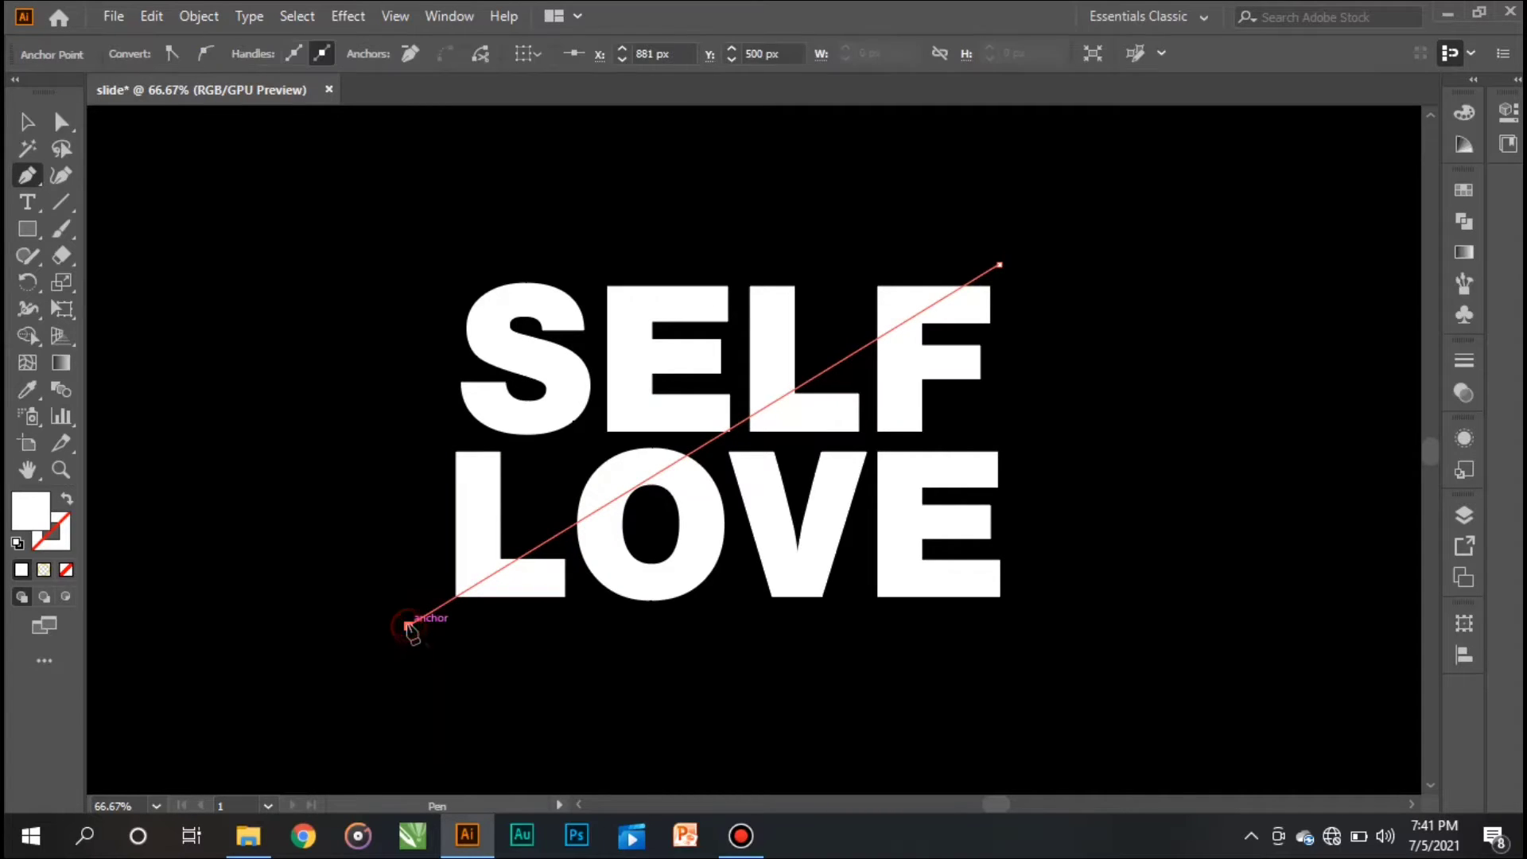
pyautogui.press('a')
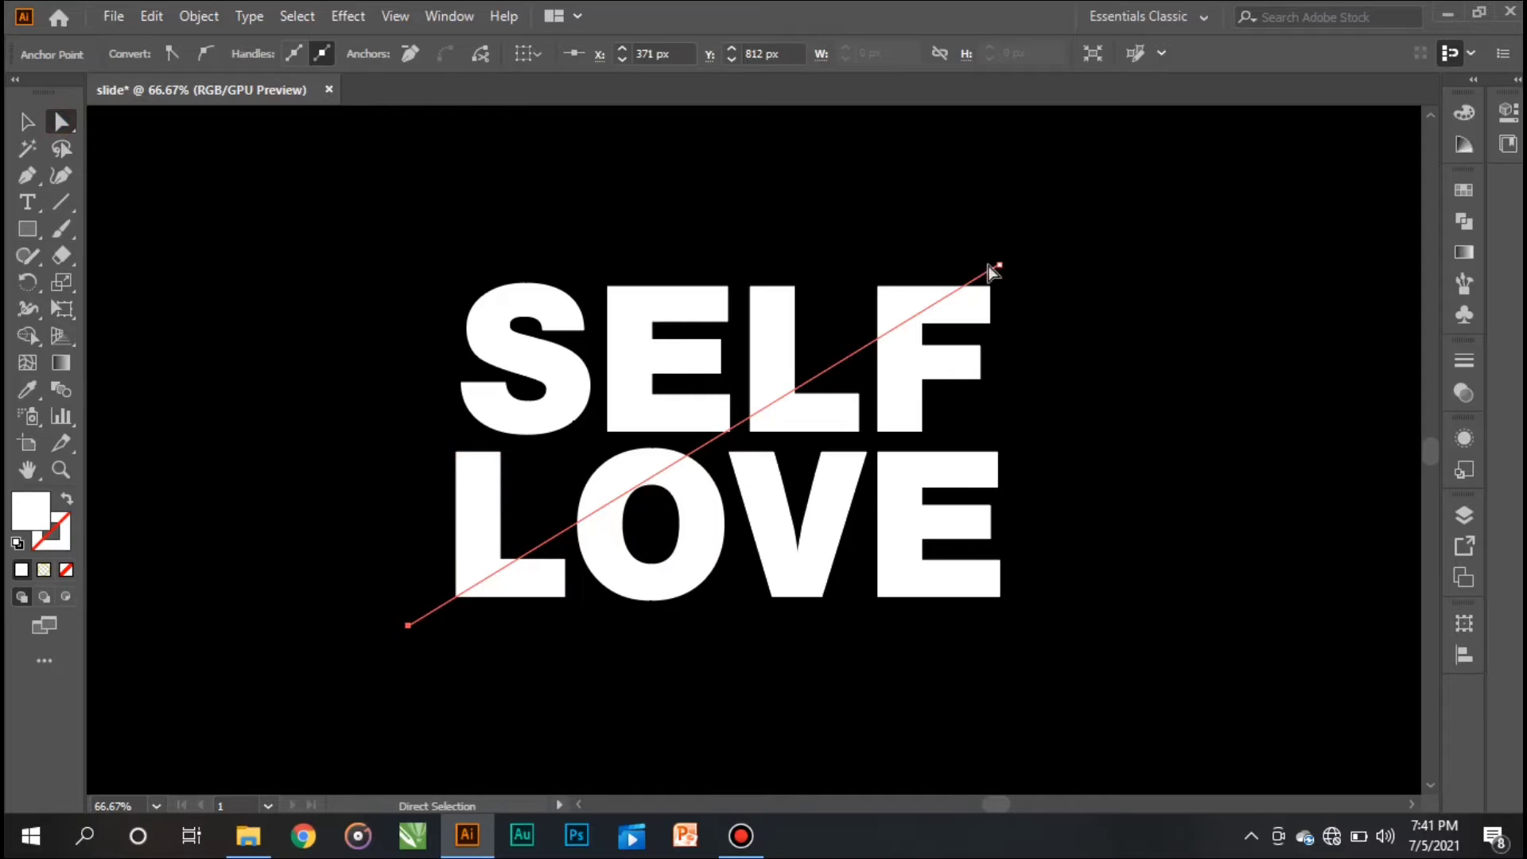
pyautogui.moveTo(1000, 266); pyautogui.dragTo(1018, 271)
pyautogui.press('v')
pyautogui.click(1103, 271)
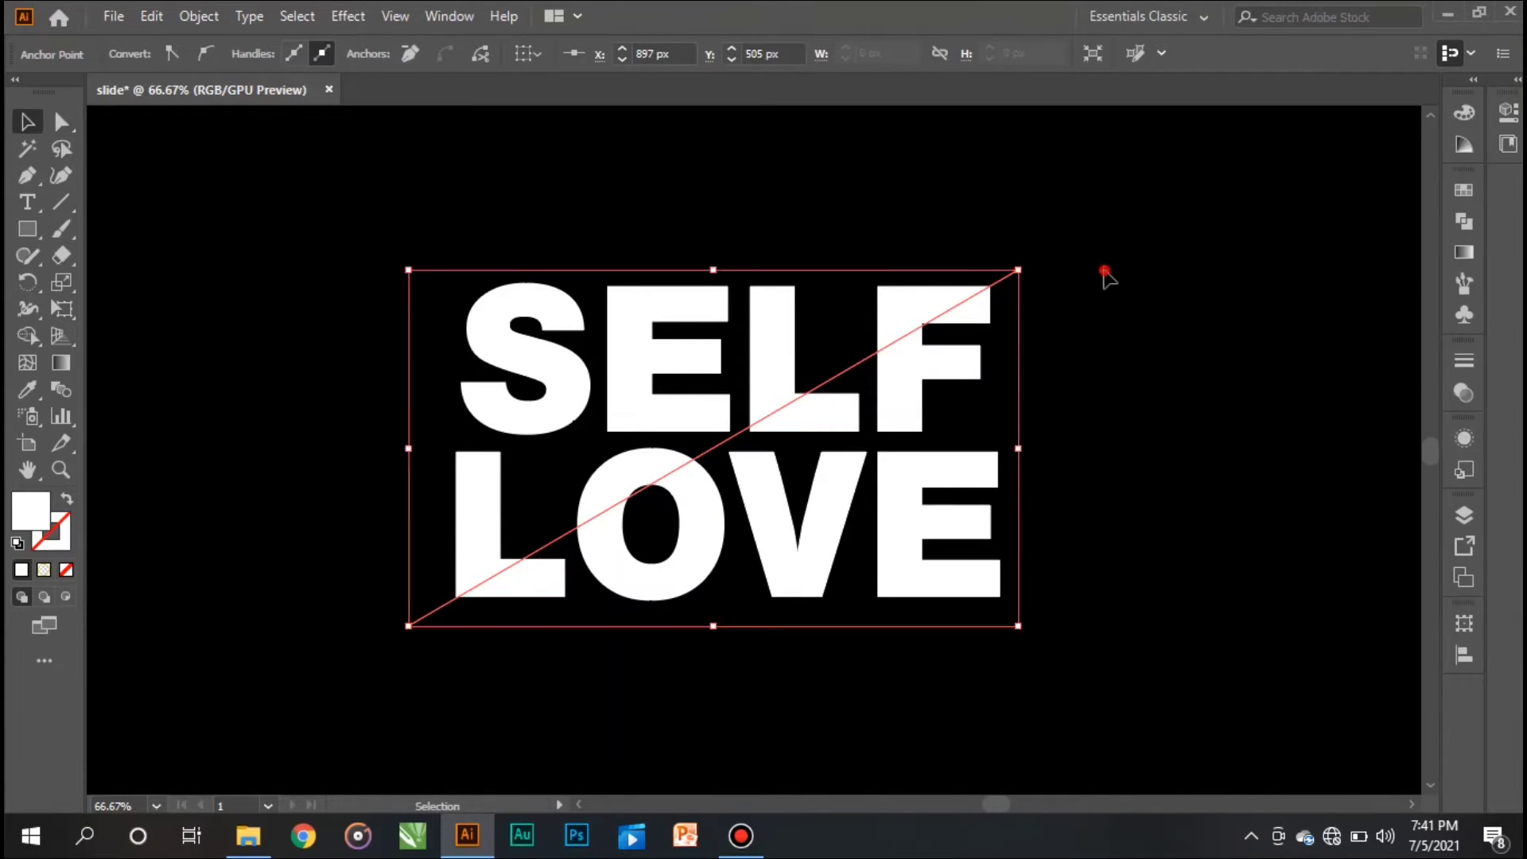
pyautogui.click(1018, 272)
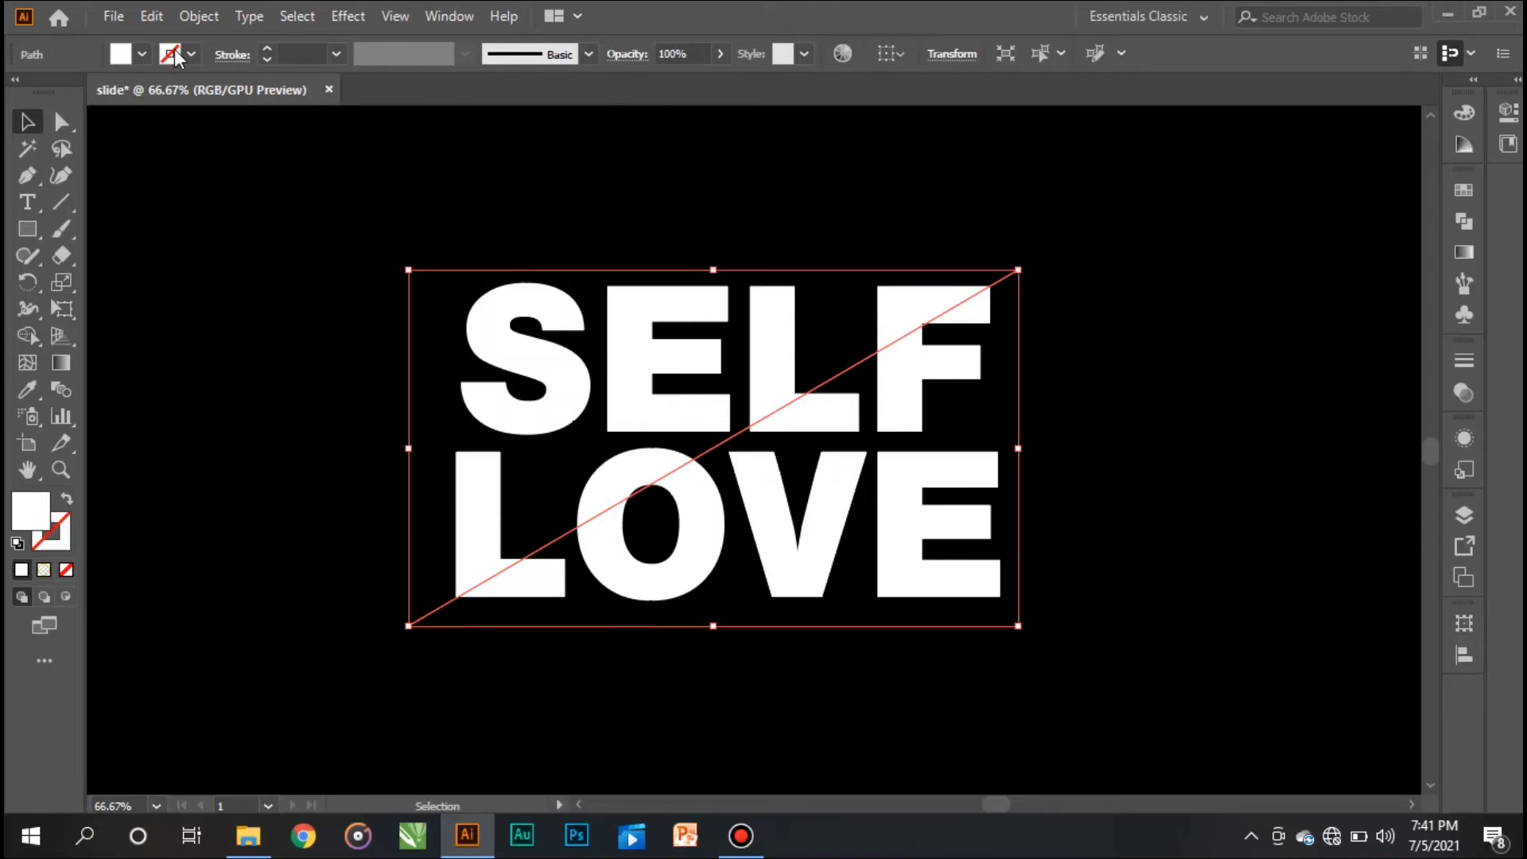
# Give the diagonal line a white 5 pt stroke with no fill and a width profile that tapers at both ends.
pyautogui.click(68, 501)
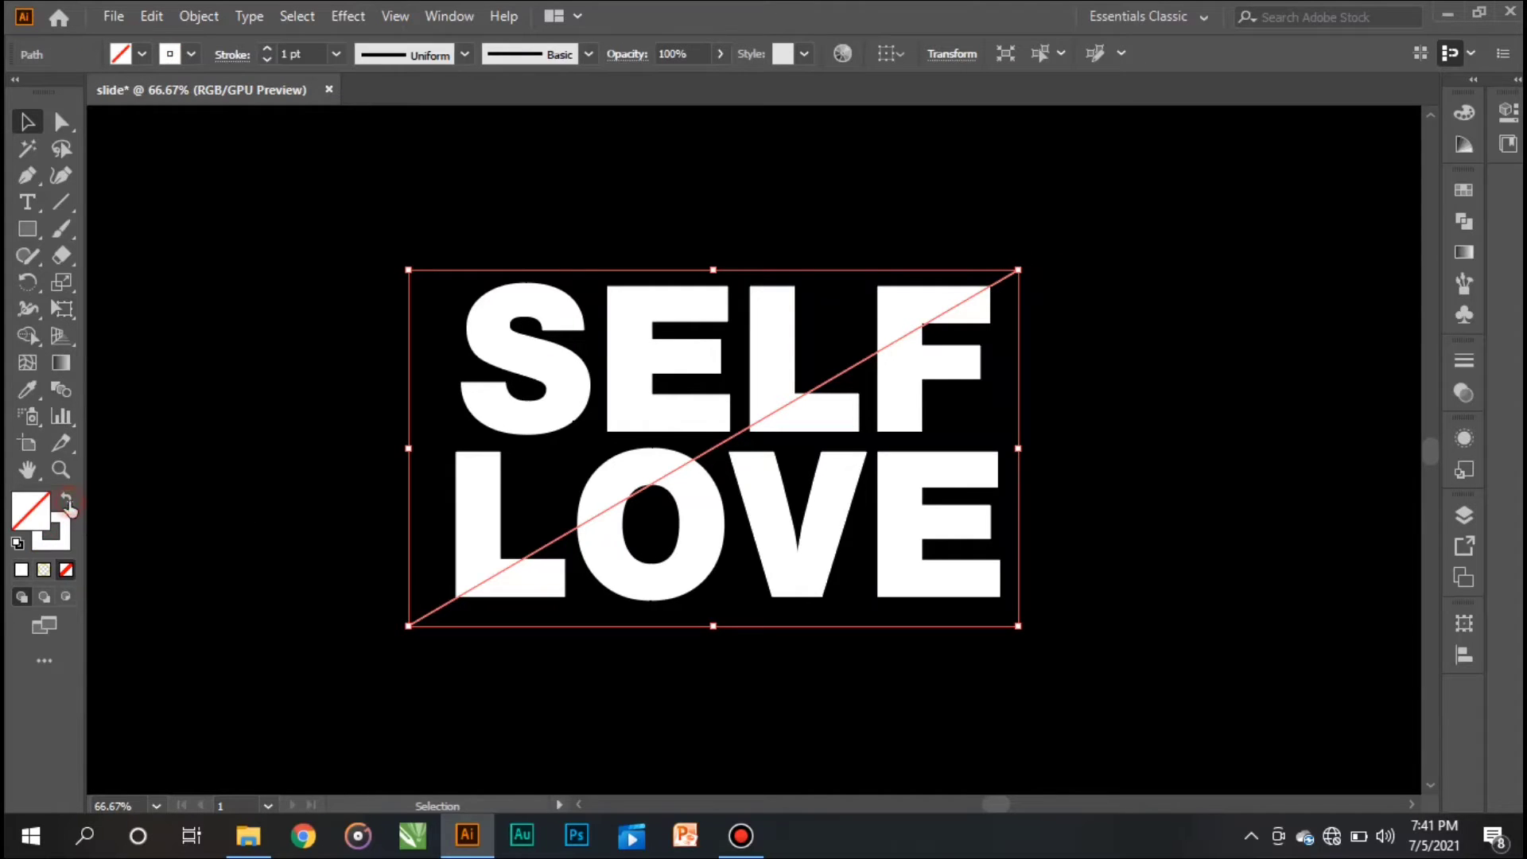
pyautogui.click(265, 49)
pyautogui.click(265, 49)
pyautogui.click(265, 49)
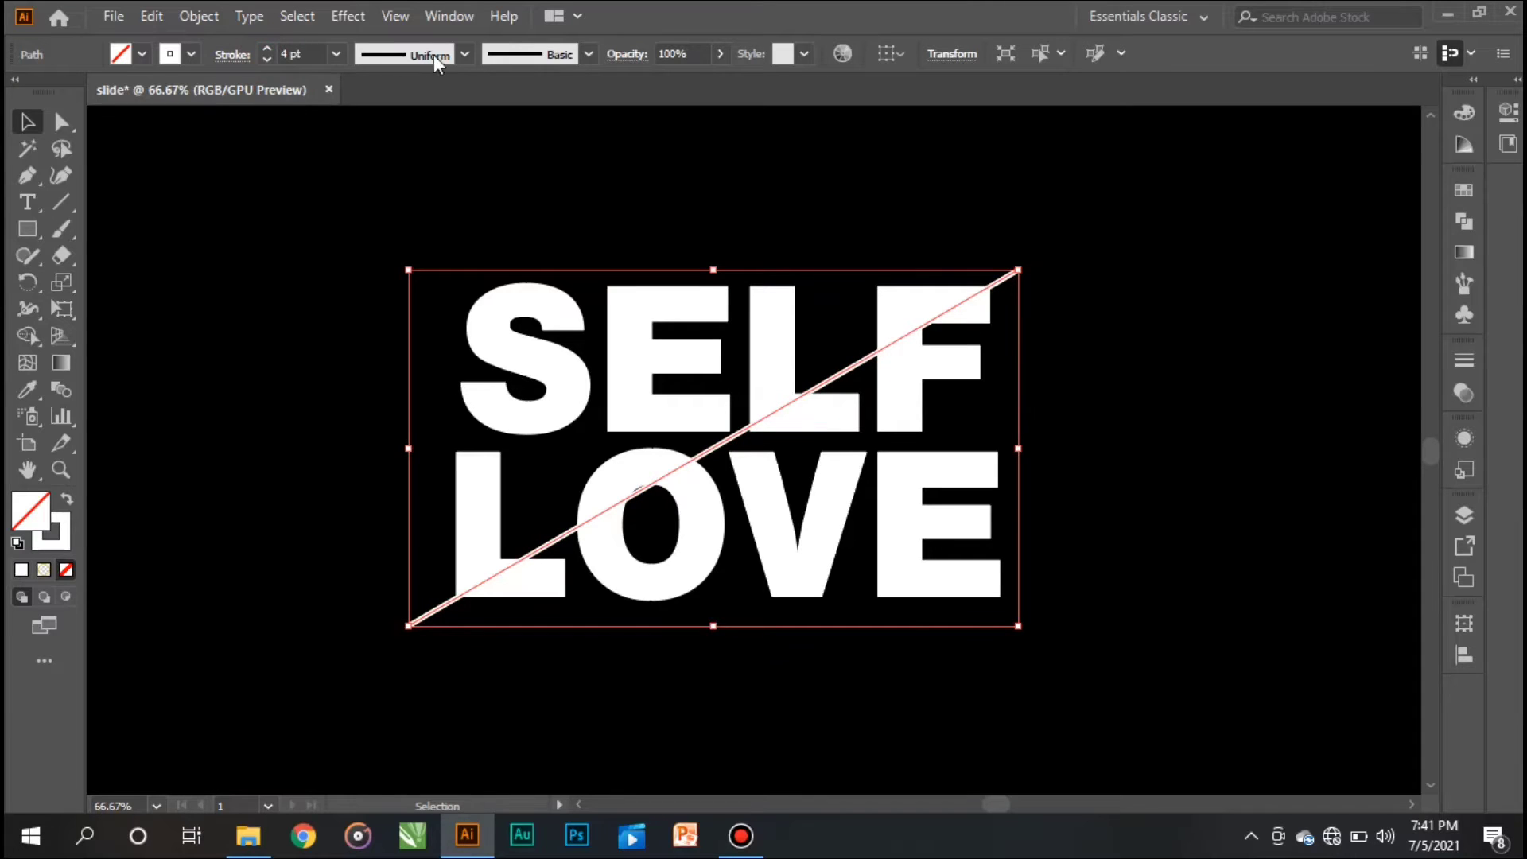
pyautogui.click(464, 54)
pyautogui.click(409, 133)
pyautogui.click(572, 155)
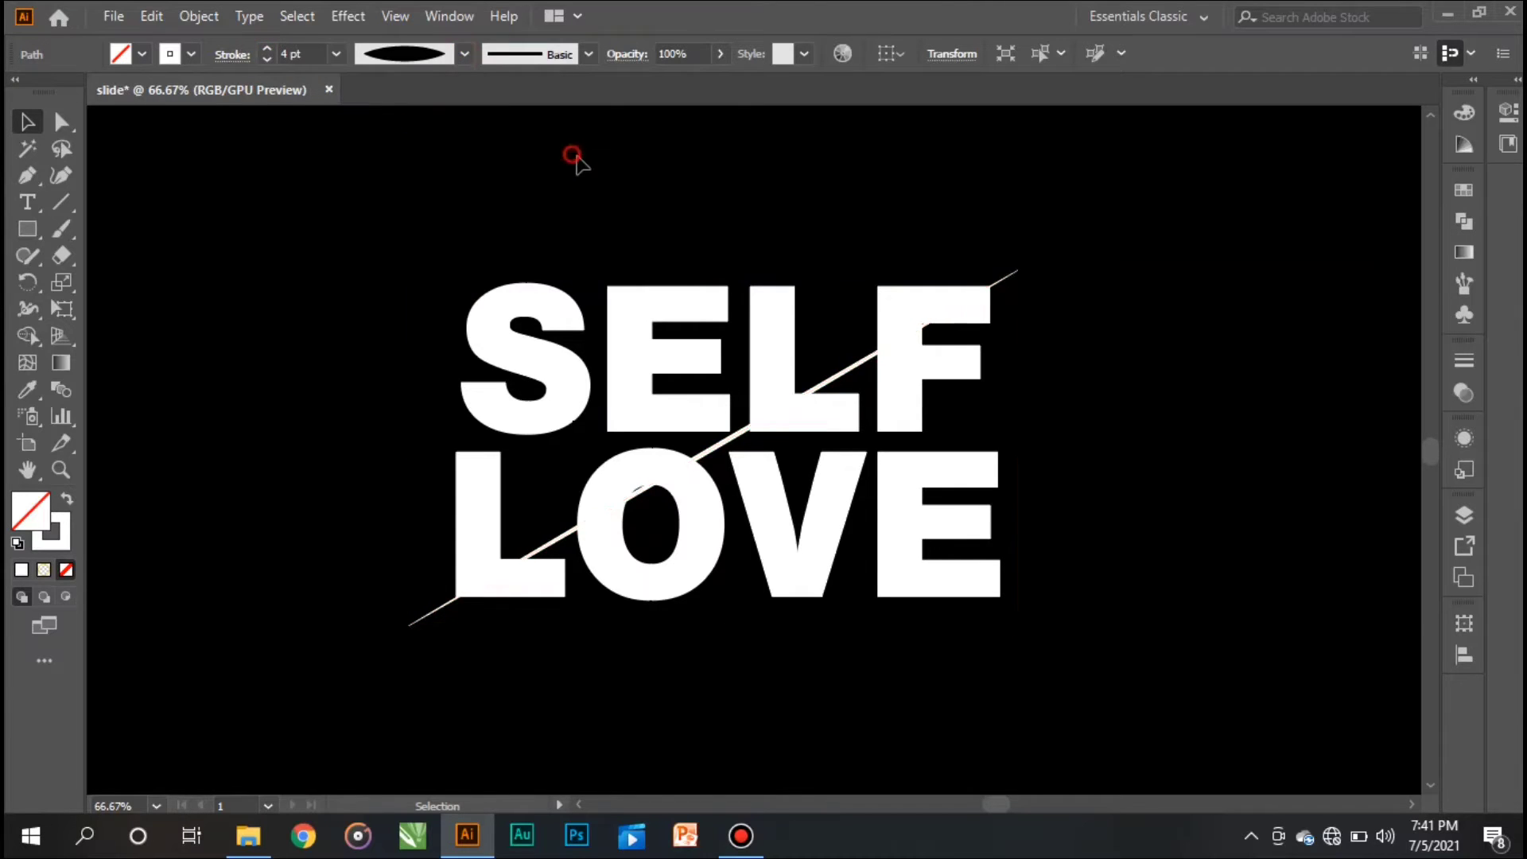
pyautogui.click(1011, 274)
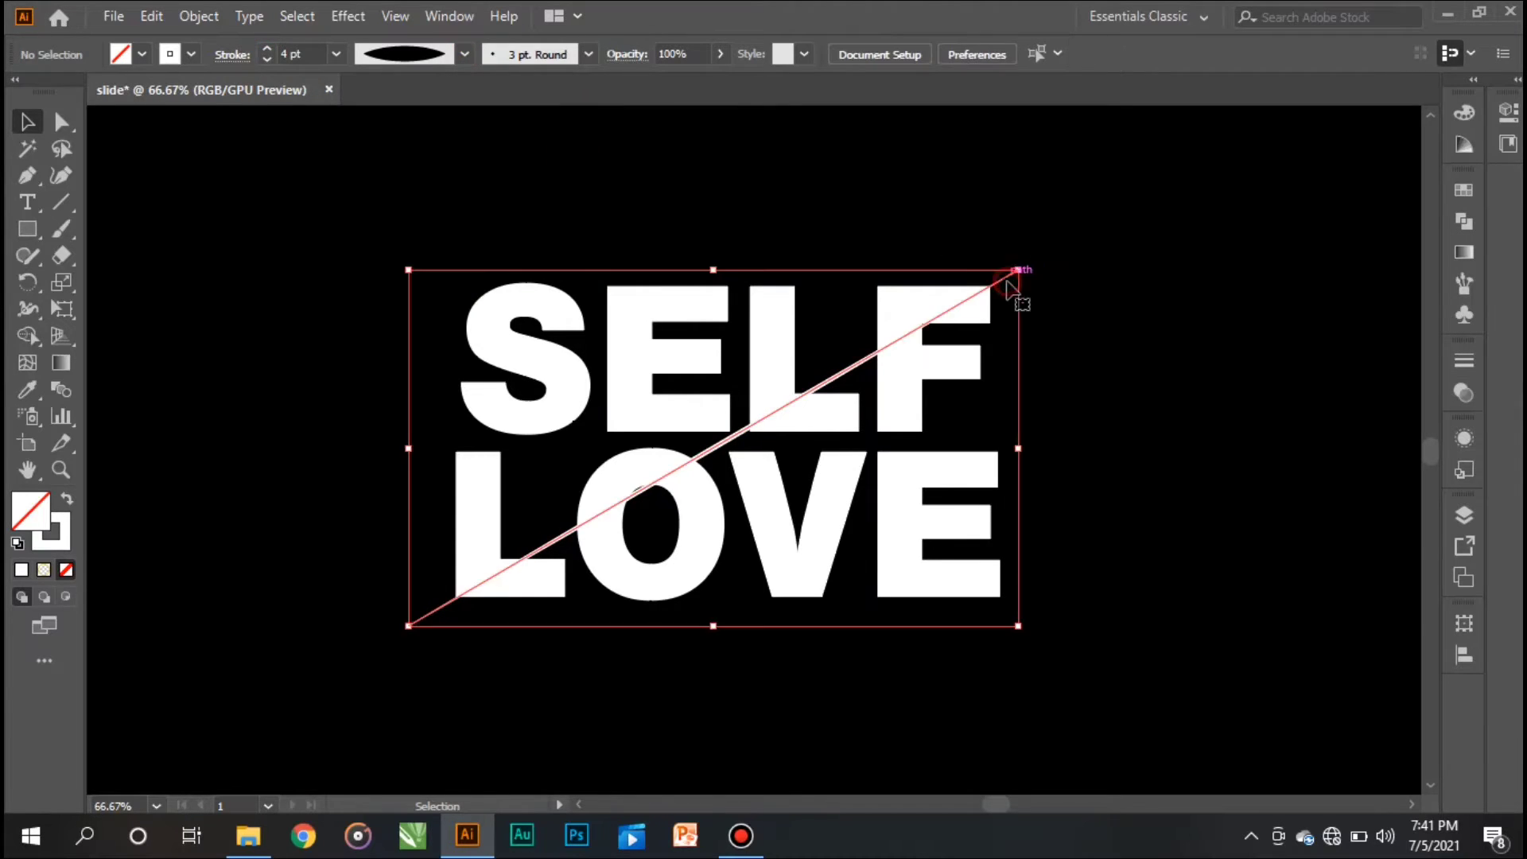
pyautogui.click(267, 49)
pyautogui.click(597, 120)
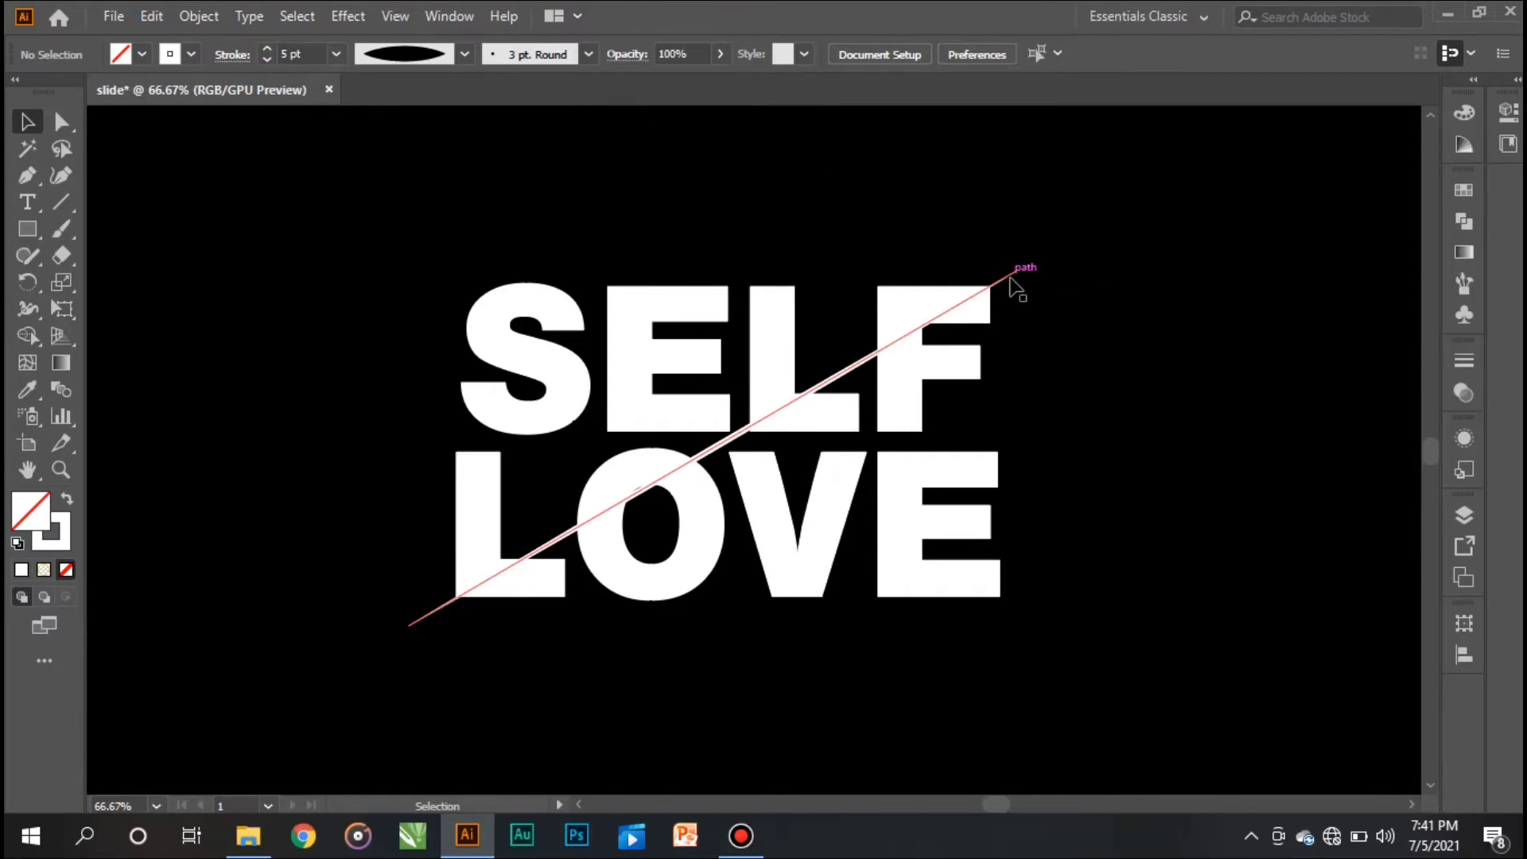
# Duplicate the diagonal line across the S and first E of SELF, shortening the copy at both ends to just beyond those letters.
pyautogui.moveTo(1014, 273); pyautogui.dragTo(866, 182)
pyautogui.click(1083, 286)
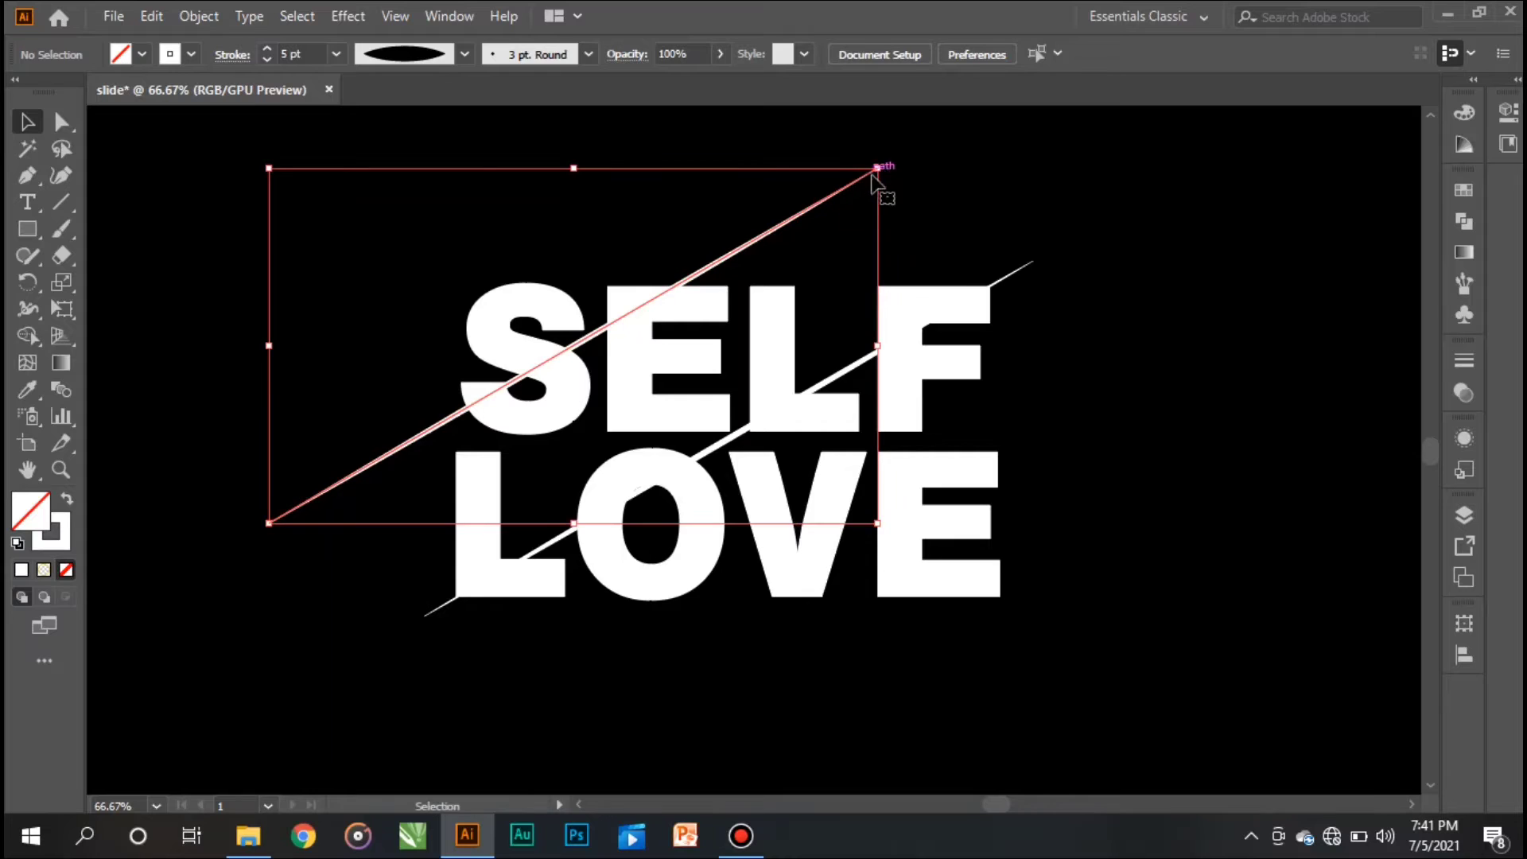
pyautogui.click(61, 124)
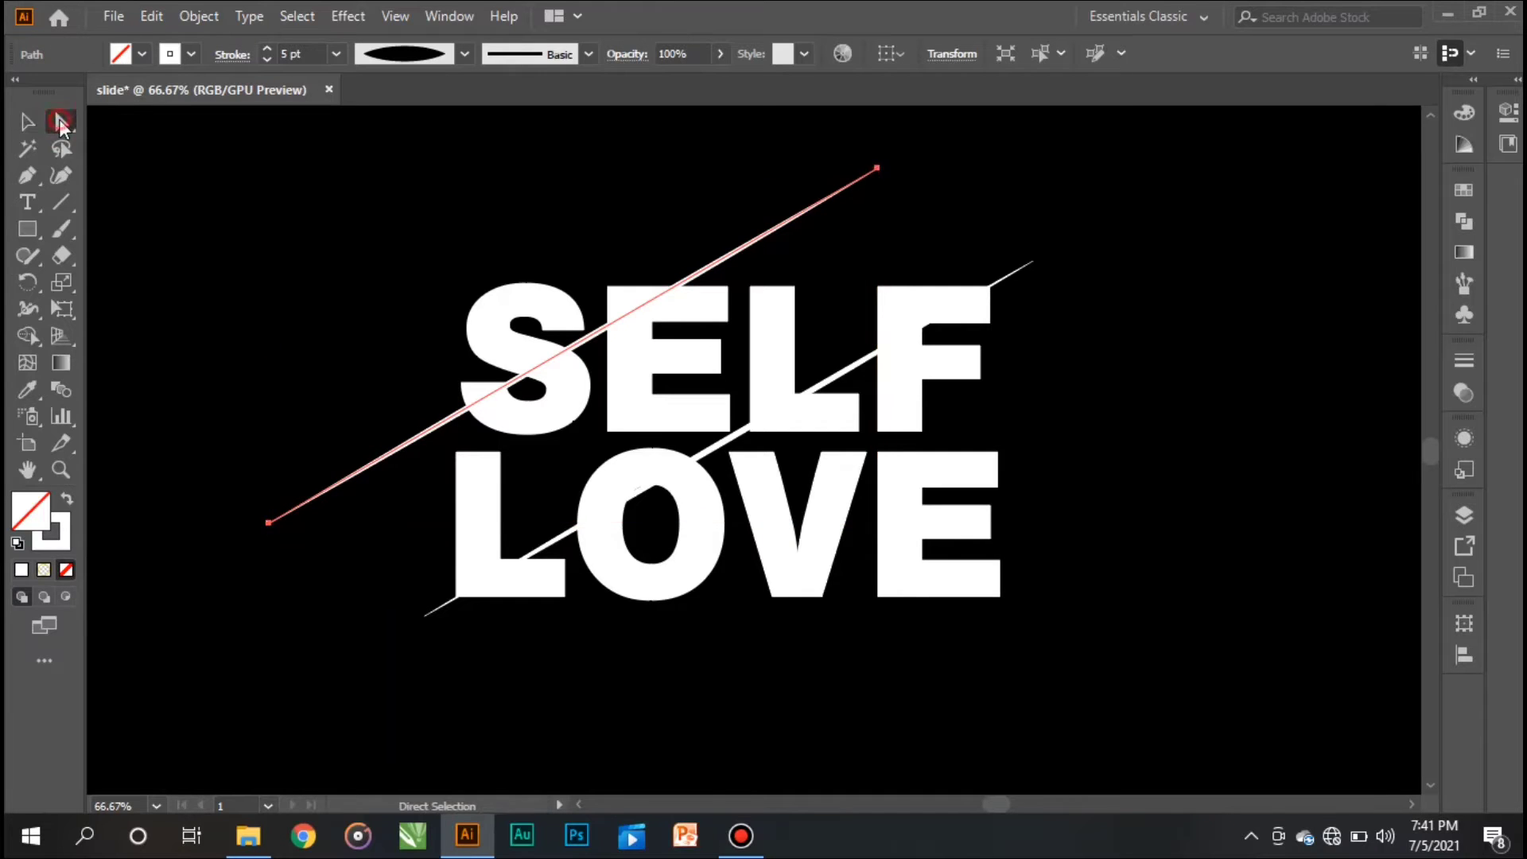
pyautogui.moveTo(877, 168); pyautogui.dragTo(729, 273)
pyautogui.moveTo(262, 526); pyautogui.dragTo(435, 433)
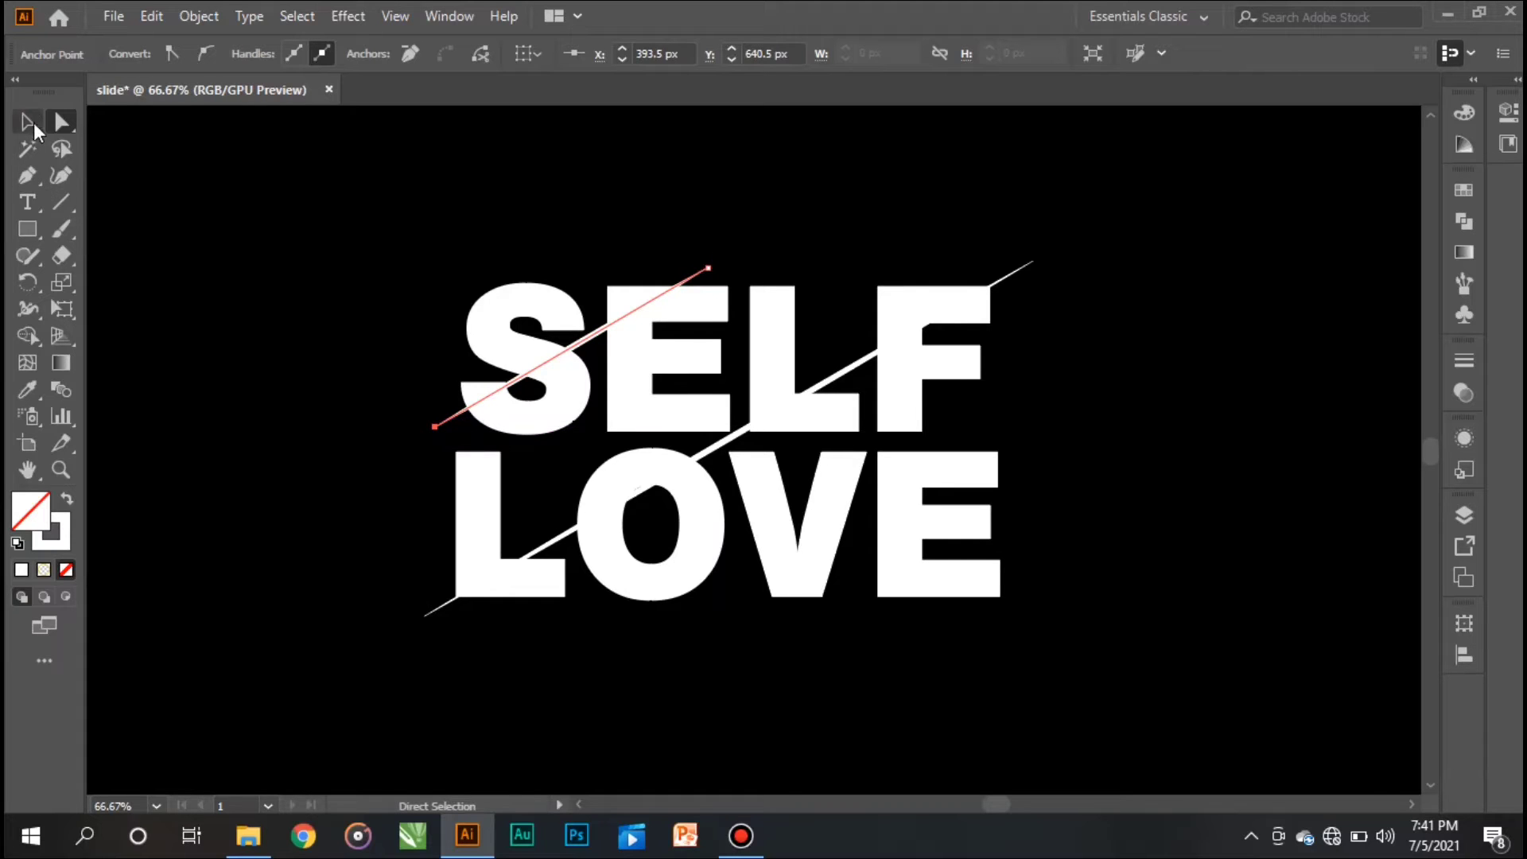
pyautogui.click(61, 202)
pyautogui.click(822, 202)
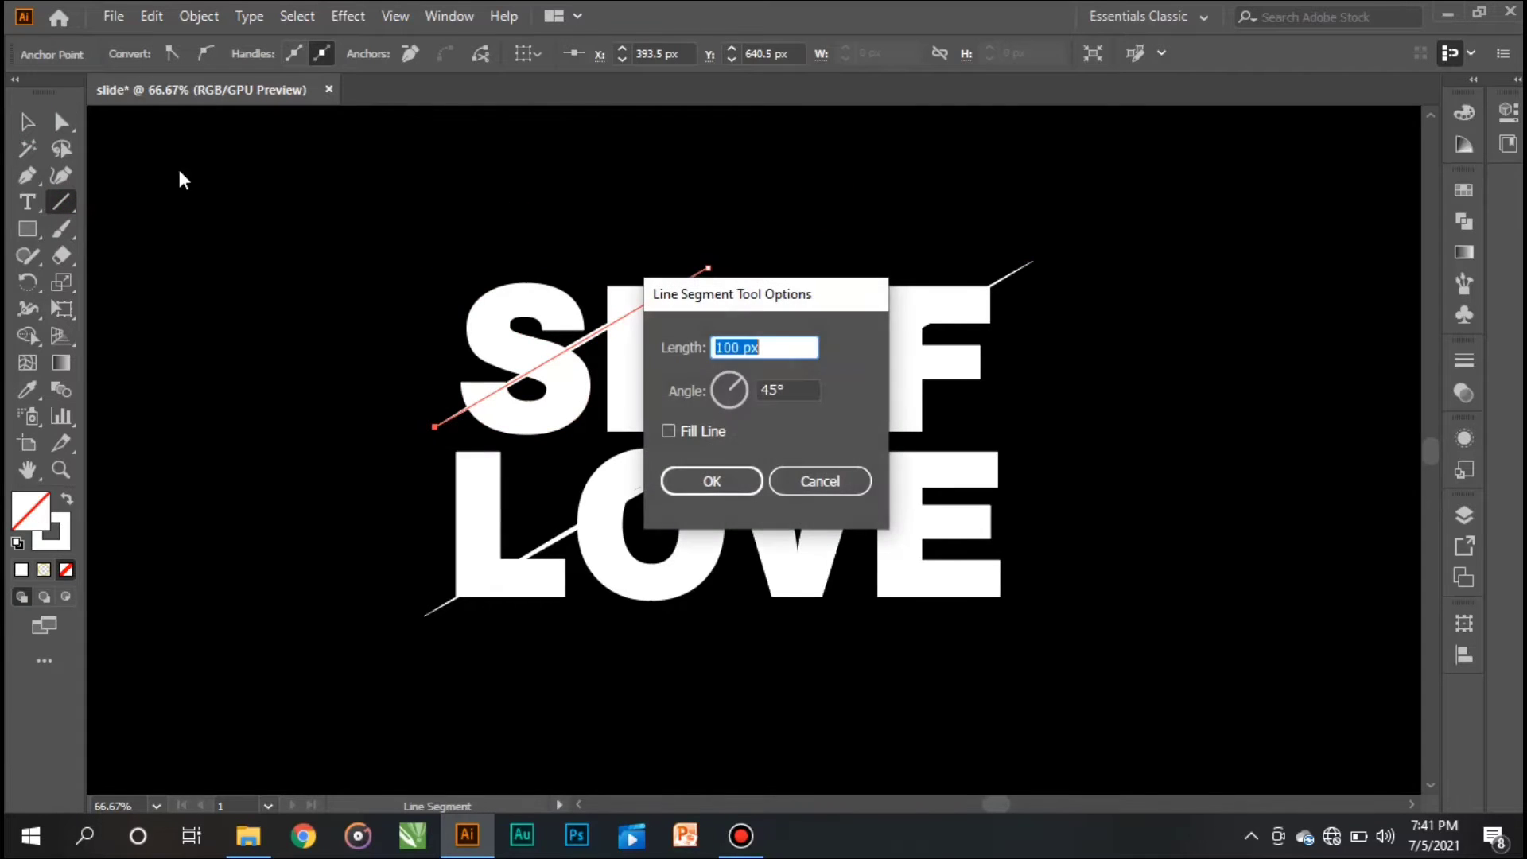
pyautogui.click(834, 484)
# Duplicate the short diagonal line across the V and E of LOVE, with its ends extending just beyond those letters.
pyautogui.click(27, 122)
pyautogui.click(668, 155)
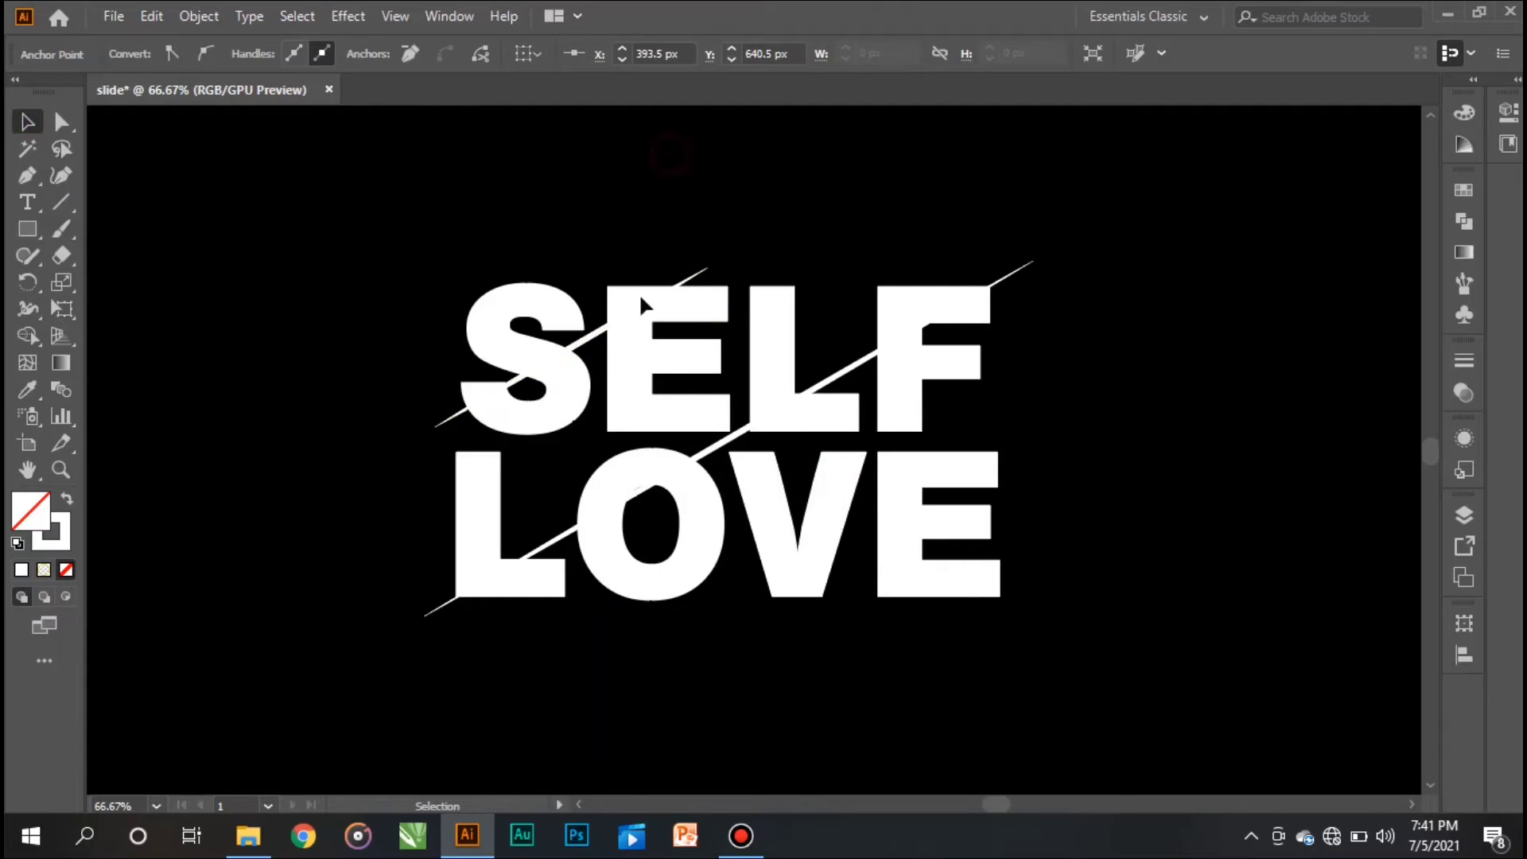
pyautogui.click(589, 343)
pyautogui.moveTo(589, 343); pyautogui.dragTo(892, 524)
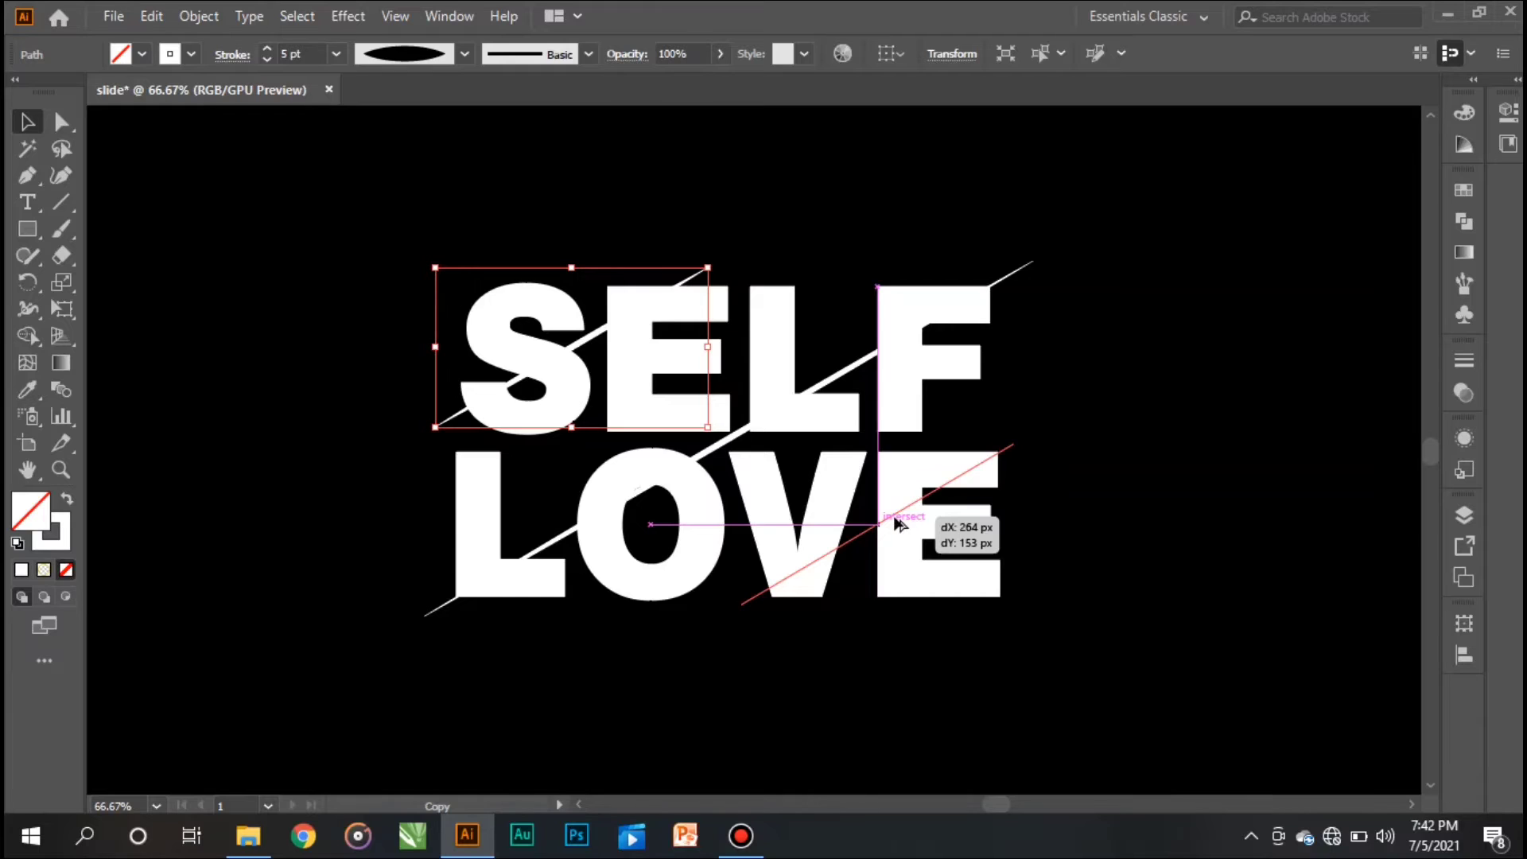
pyautogui.moveTo(896, 522); pyautogui.dragTo(911, 530)
pyautogui.click(1080, 509)
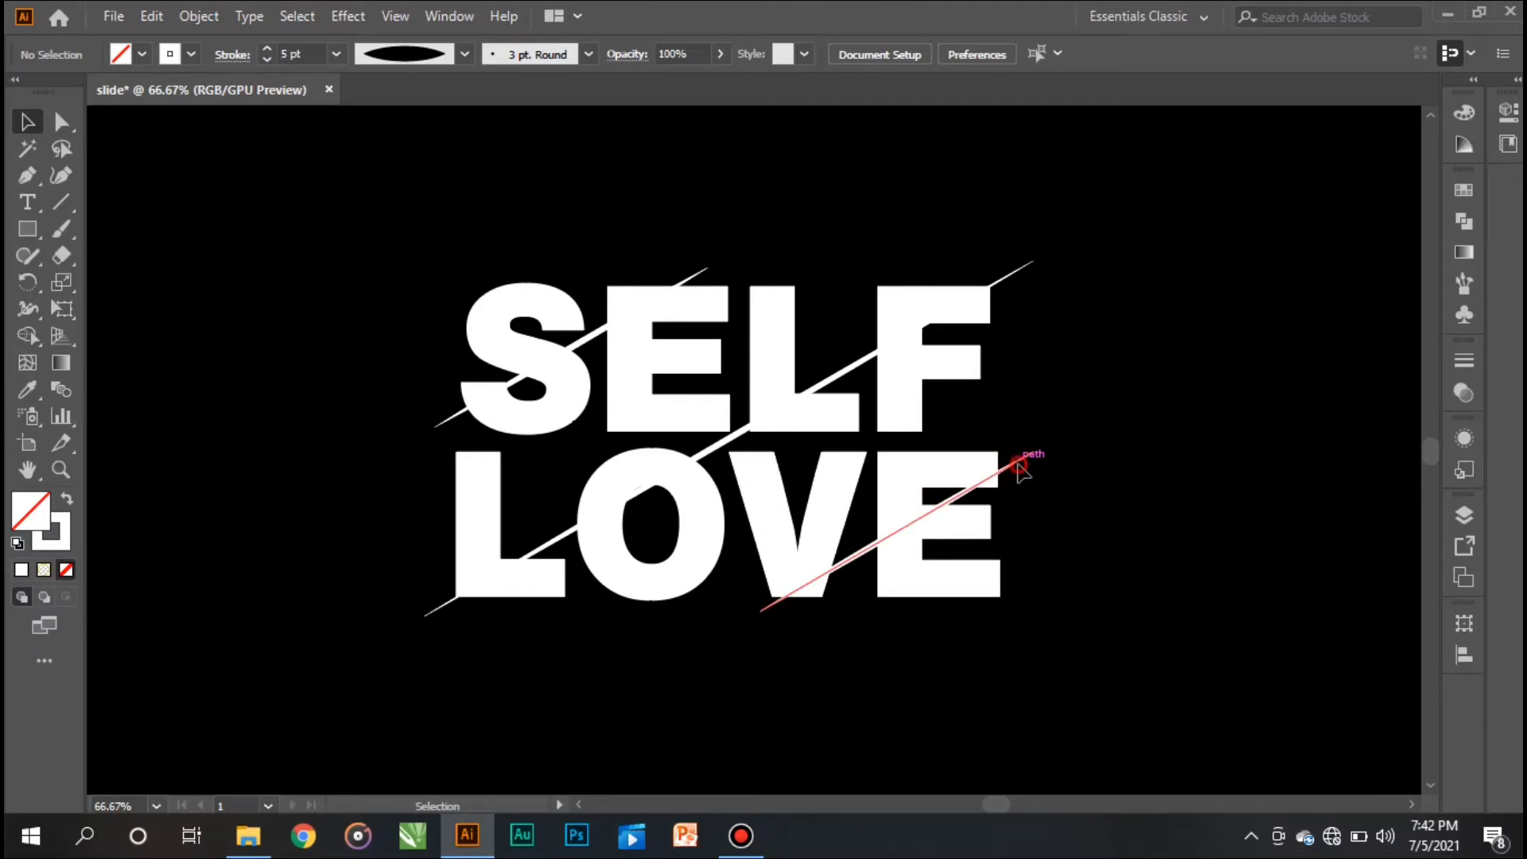
pyautogui.click(1021, 474)
pyautogui.click(1106, 478)
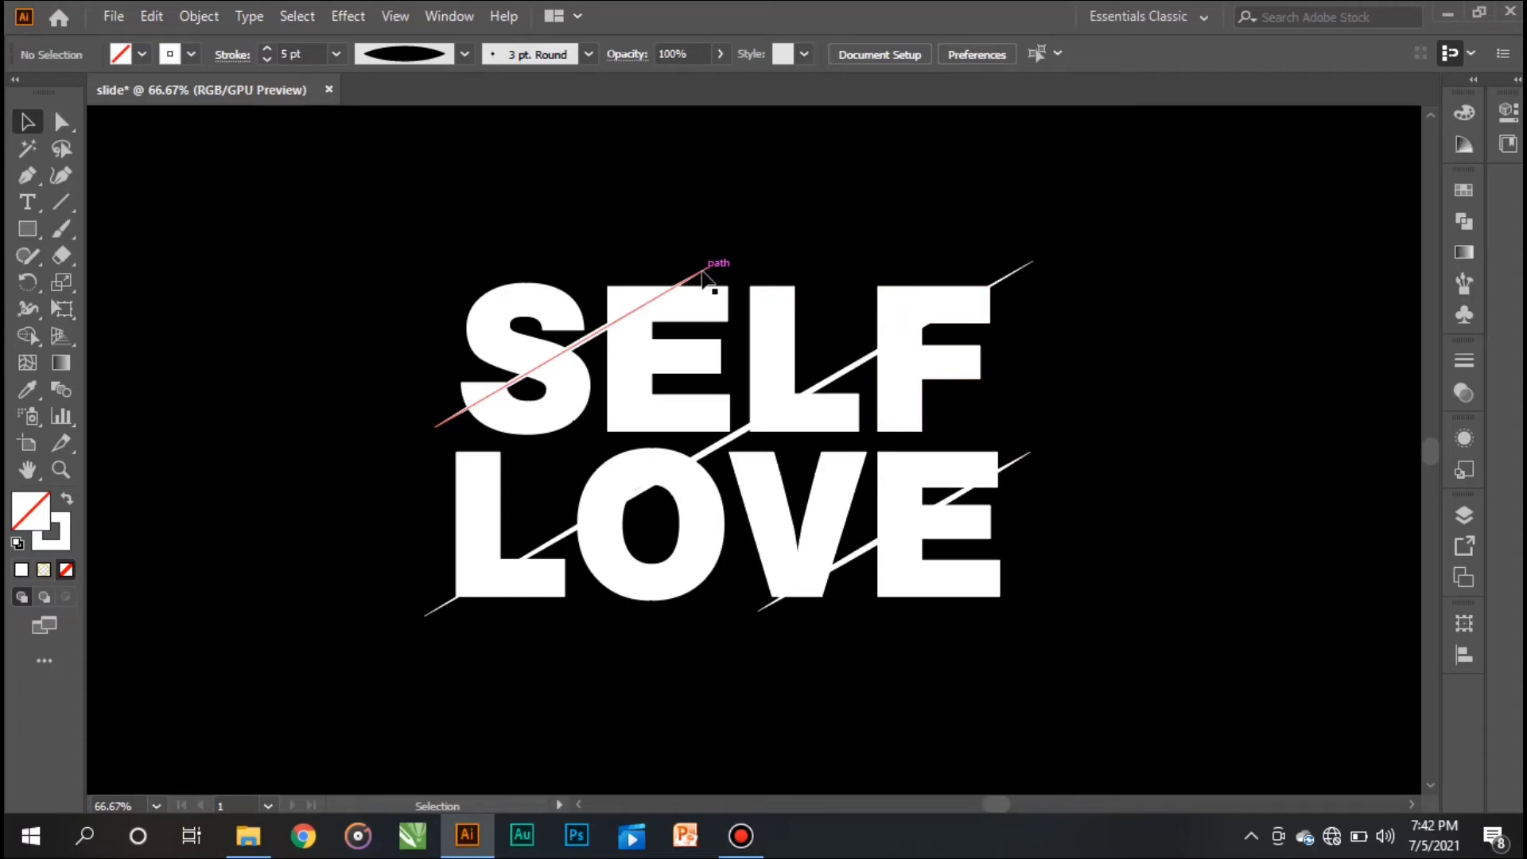
# Select all three diagonal lines and convert them to filled shapes with Expand Appearance.
pyautogui.click(703, 272)
pyautogui.keyDown('shift'); pyautogui.click(1022, 275); pyautogui.keyUp('shift')
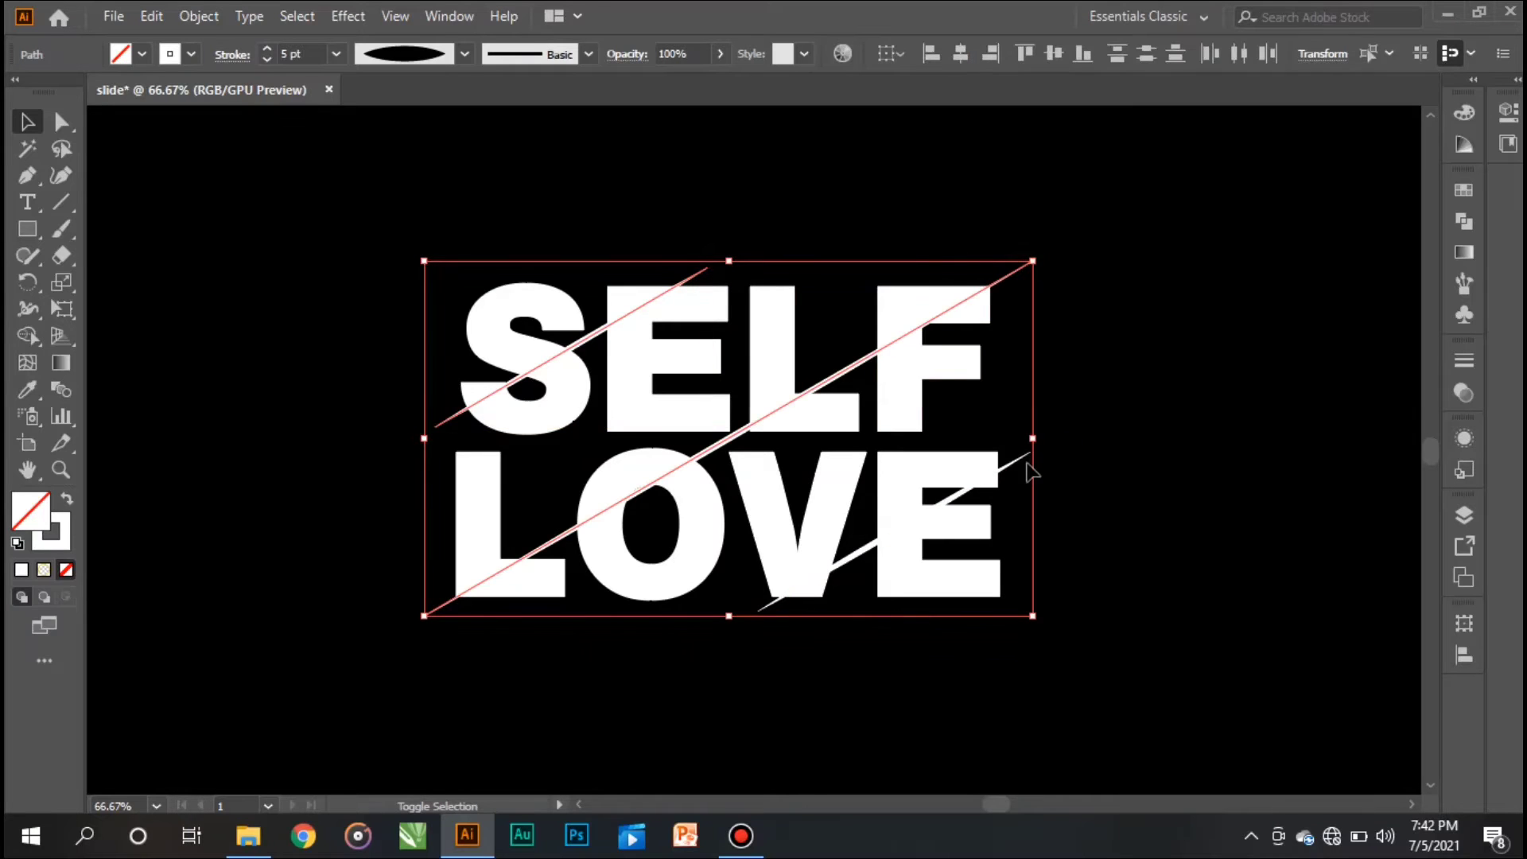
pyautogui.keyDown('shift'); pyautogui.click(1021, 461); pyautogui.keyUp('shift')
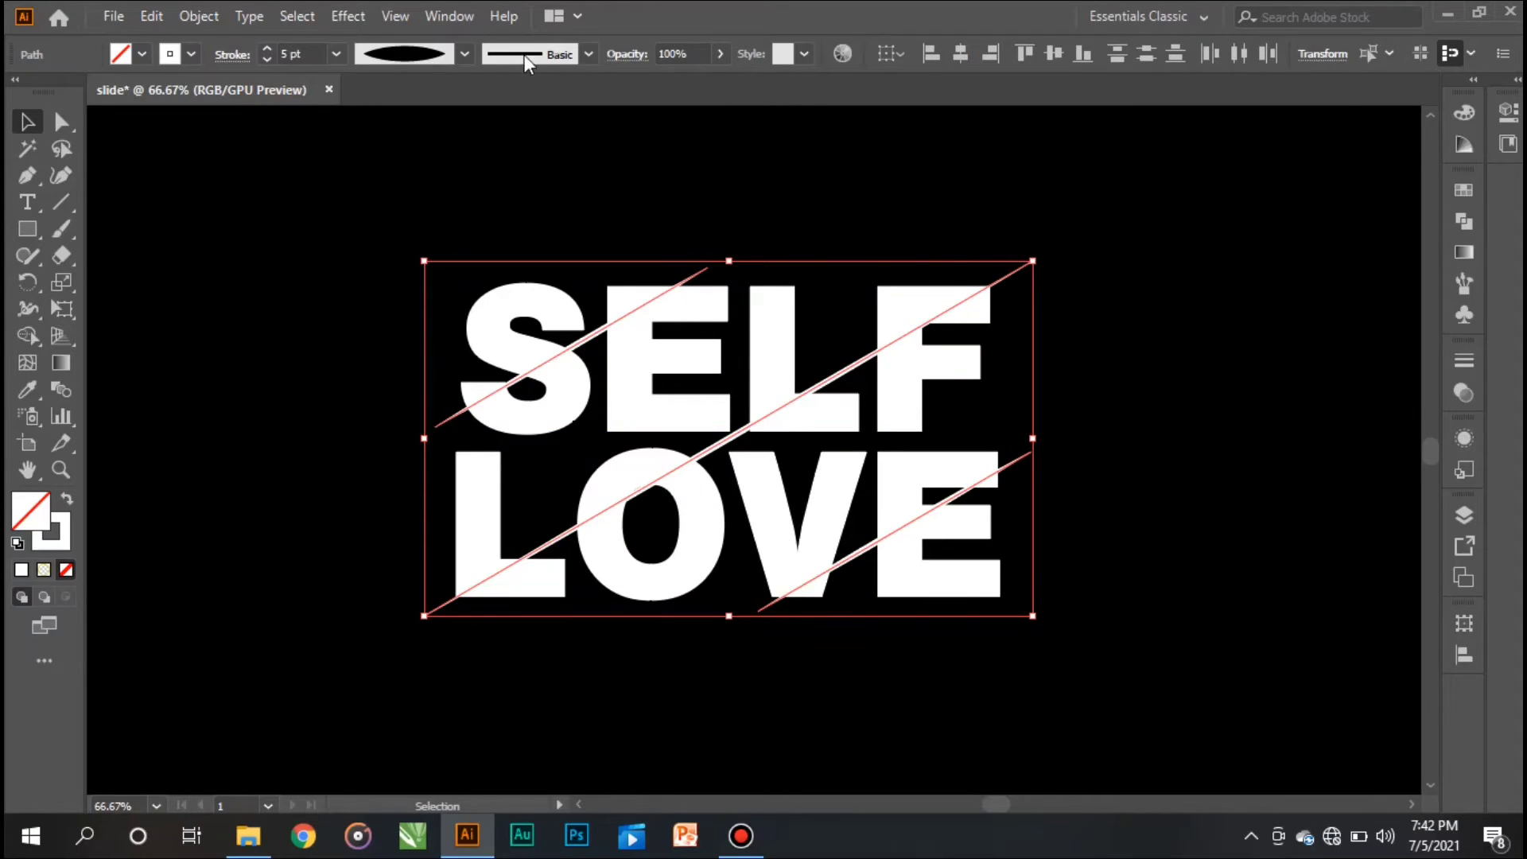
pyautogui.click(200, 16)
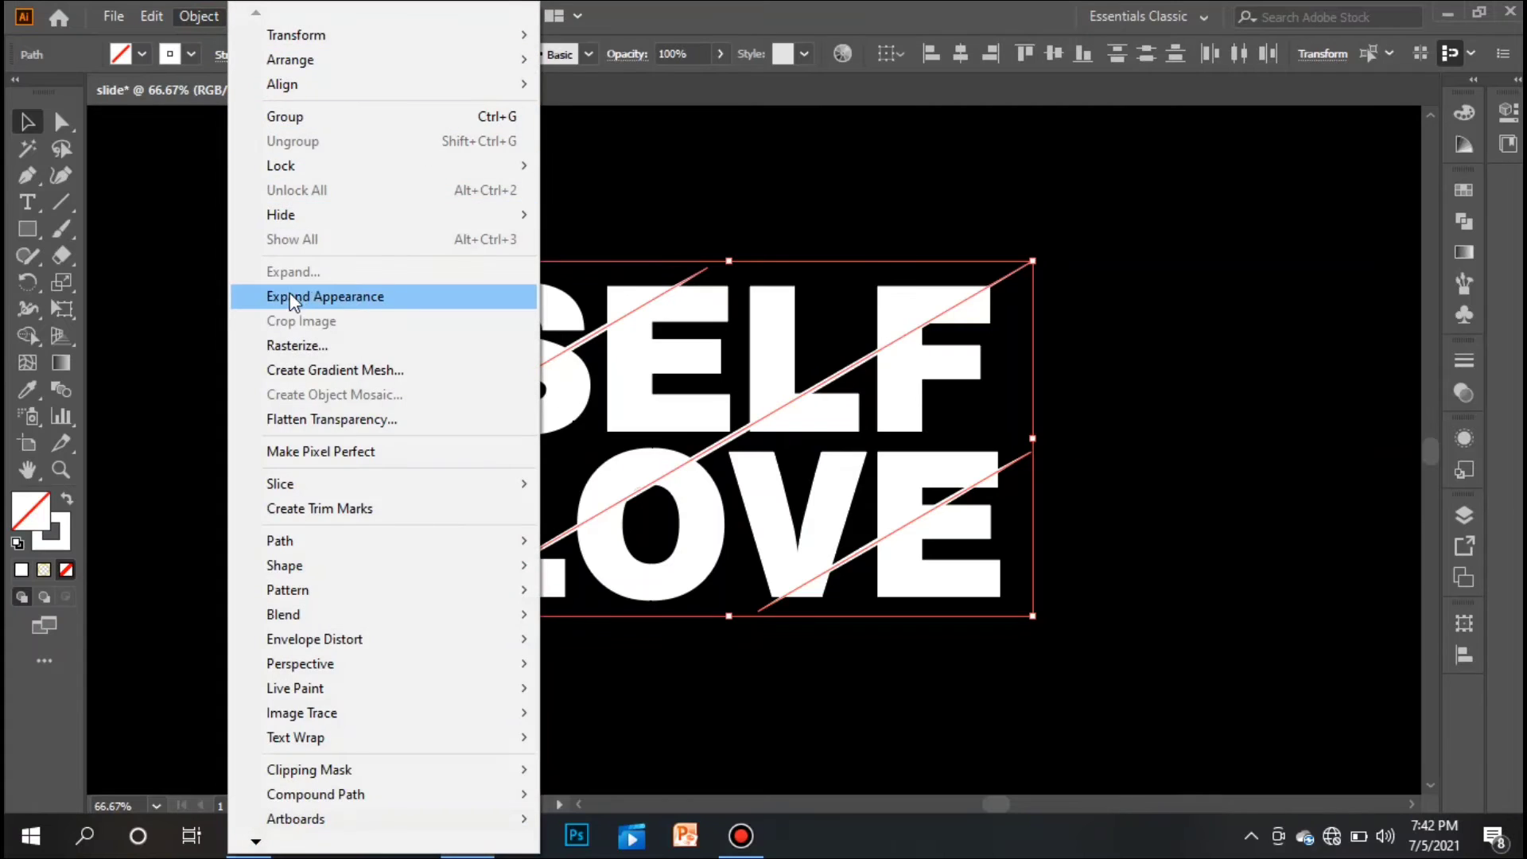
pyautogui.click(386, 296)
pyautogui.click(946, 230)
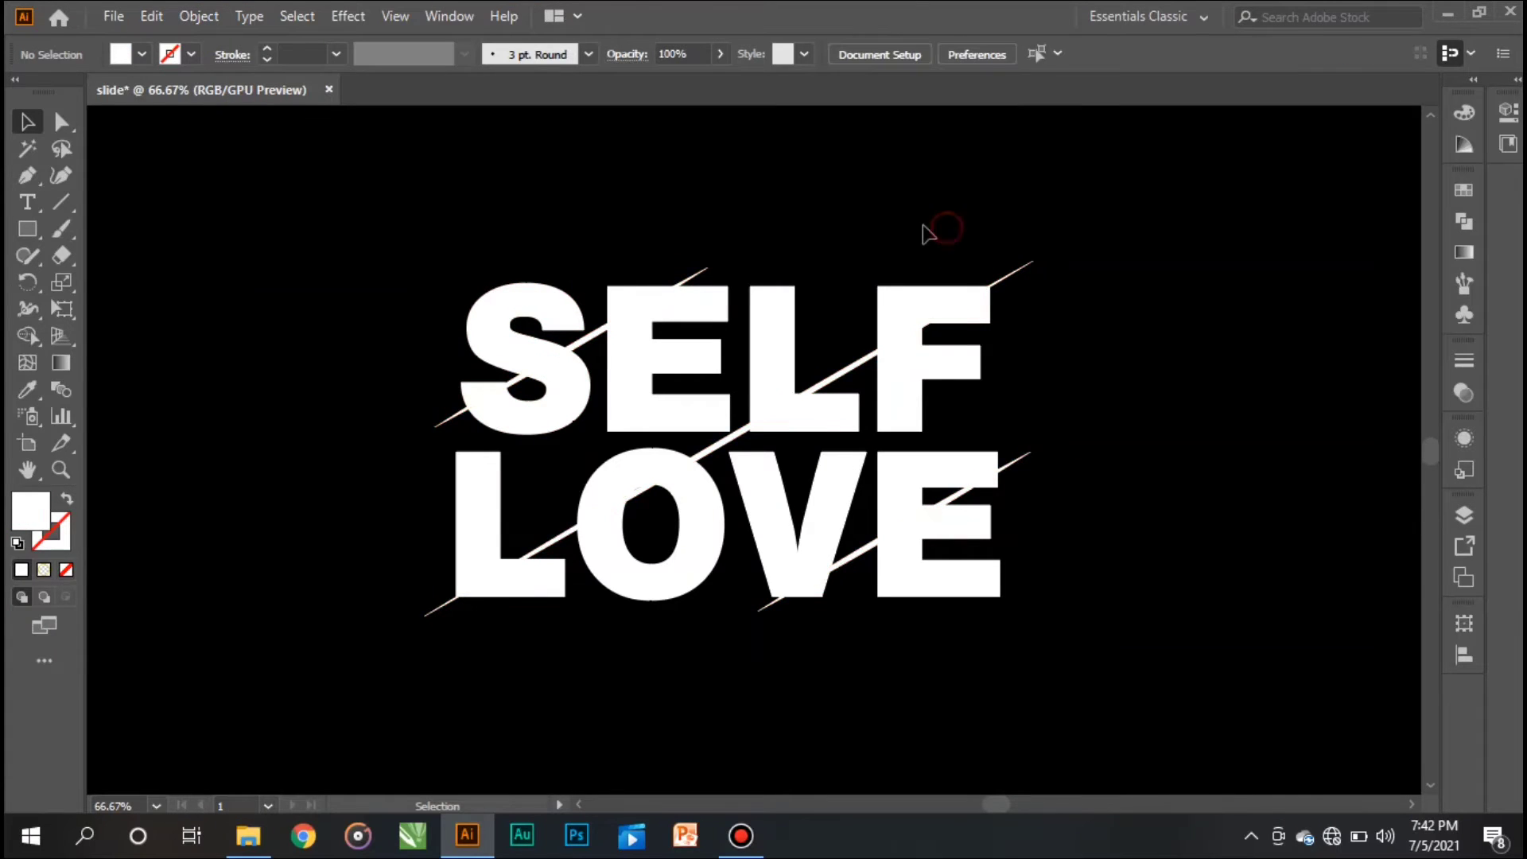
# Select the SELF LOVE lettering together with the three diagonal shapes and split them with the Pathfinder Divide operation.
pyautogui.moveTo(728, 454); pyautogui.dragTo(1123, 631)
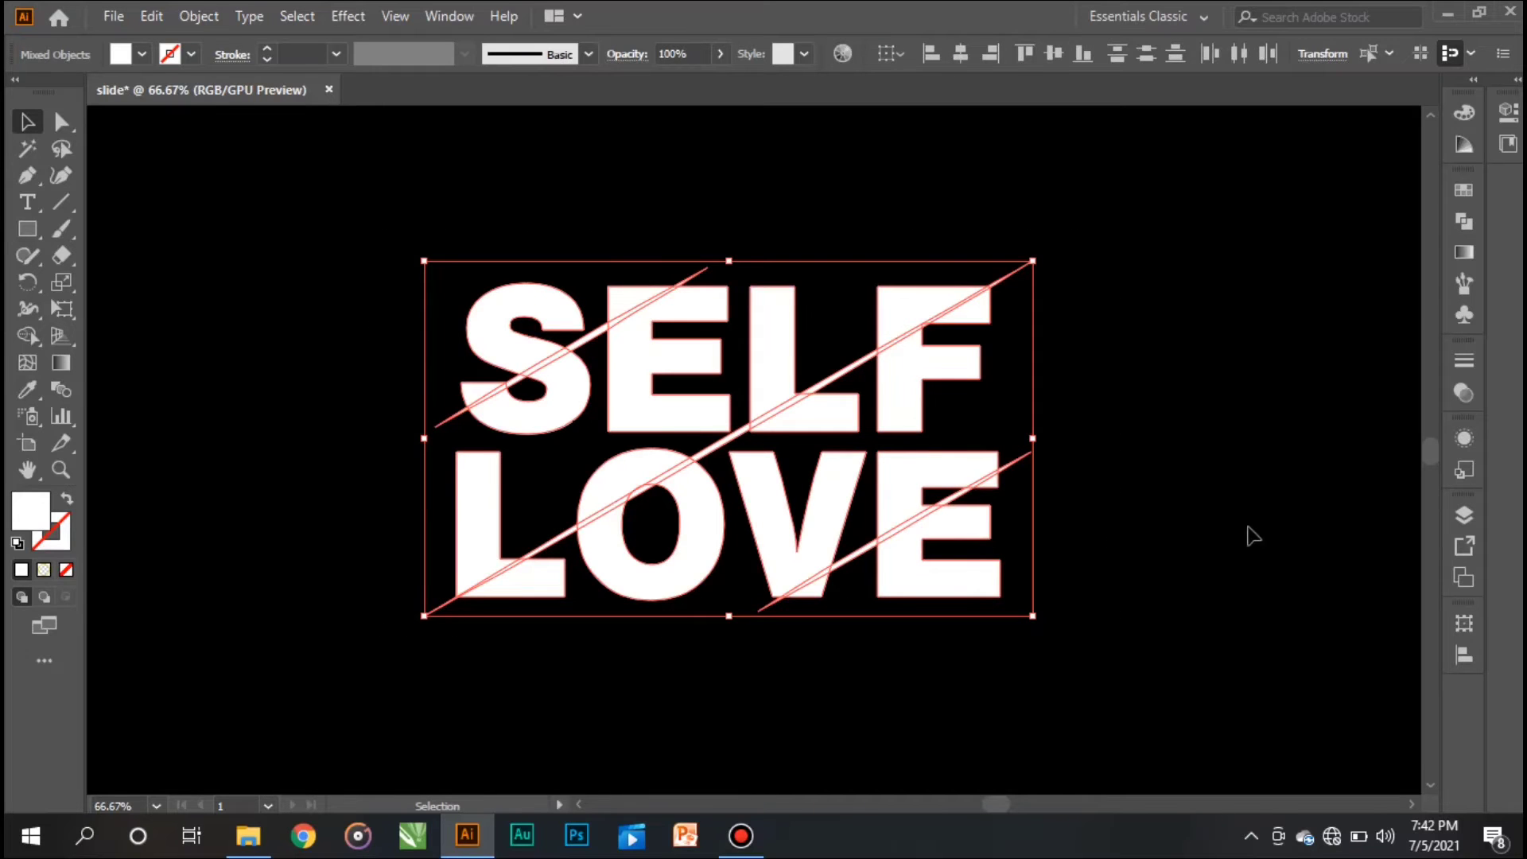
pyautogui.click(1462, 221)
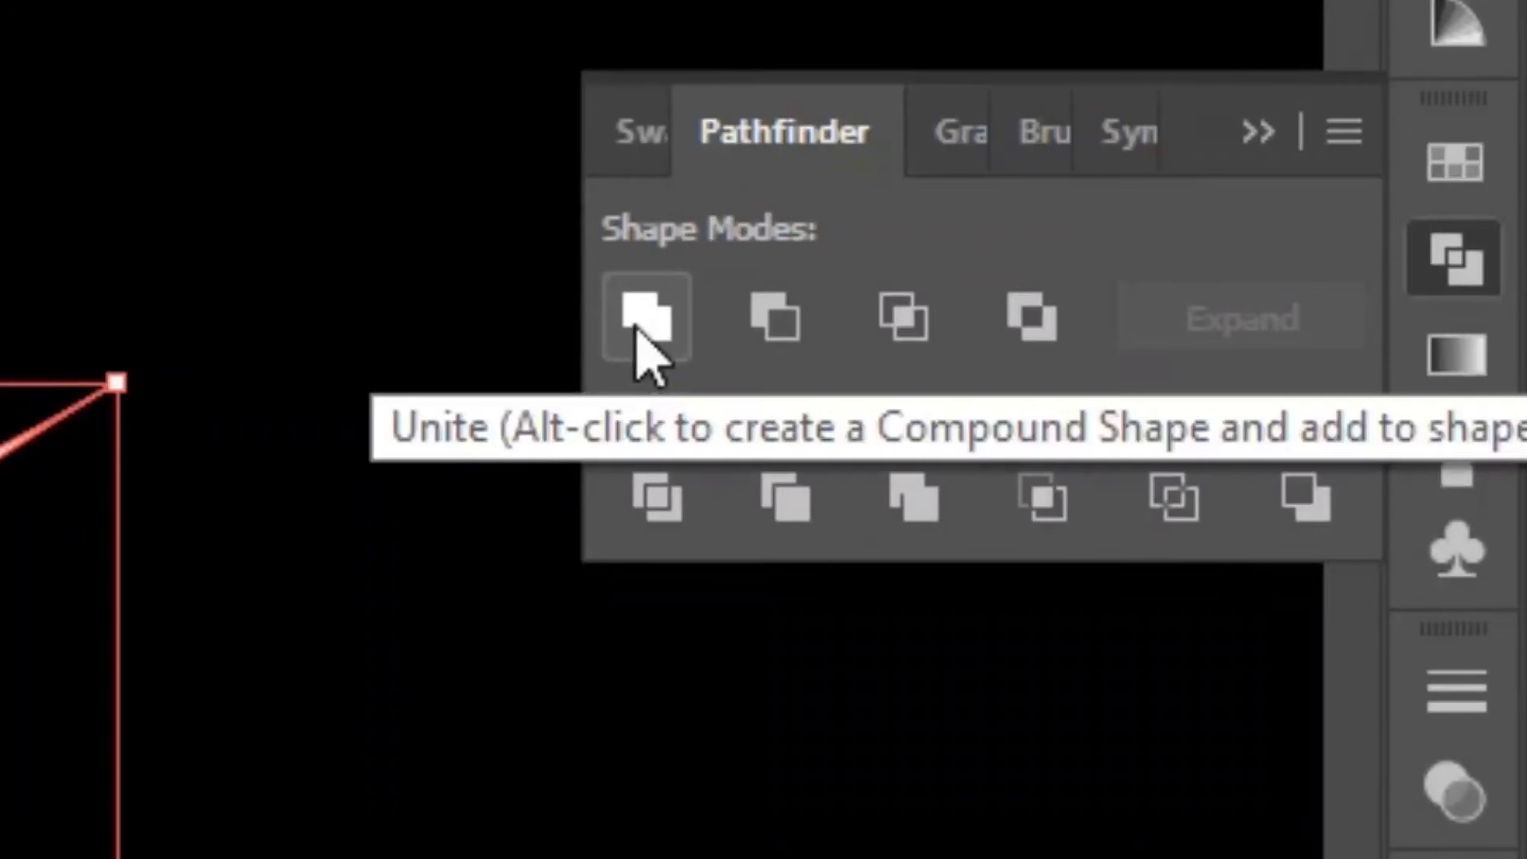
pyautogui.click(659, 501)
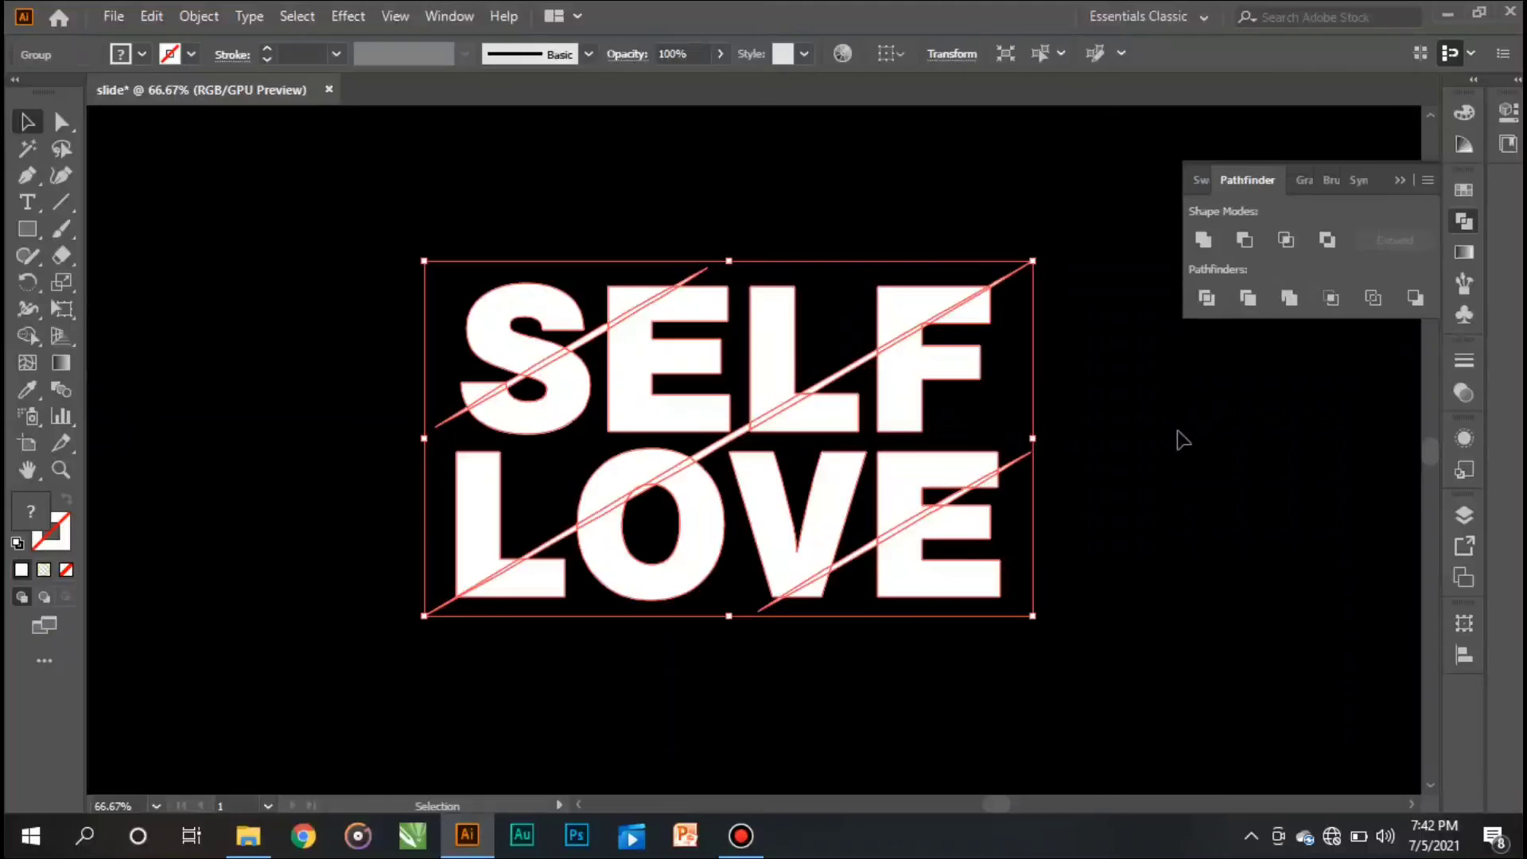
pyautogui.click(1182, 440)
pyautogui.click(1403, 181)
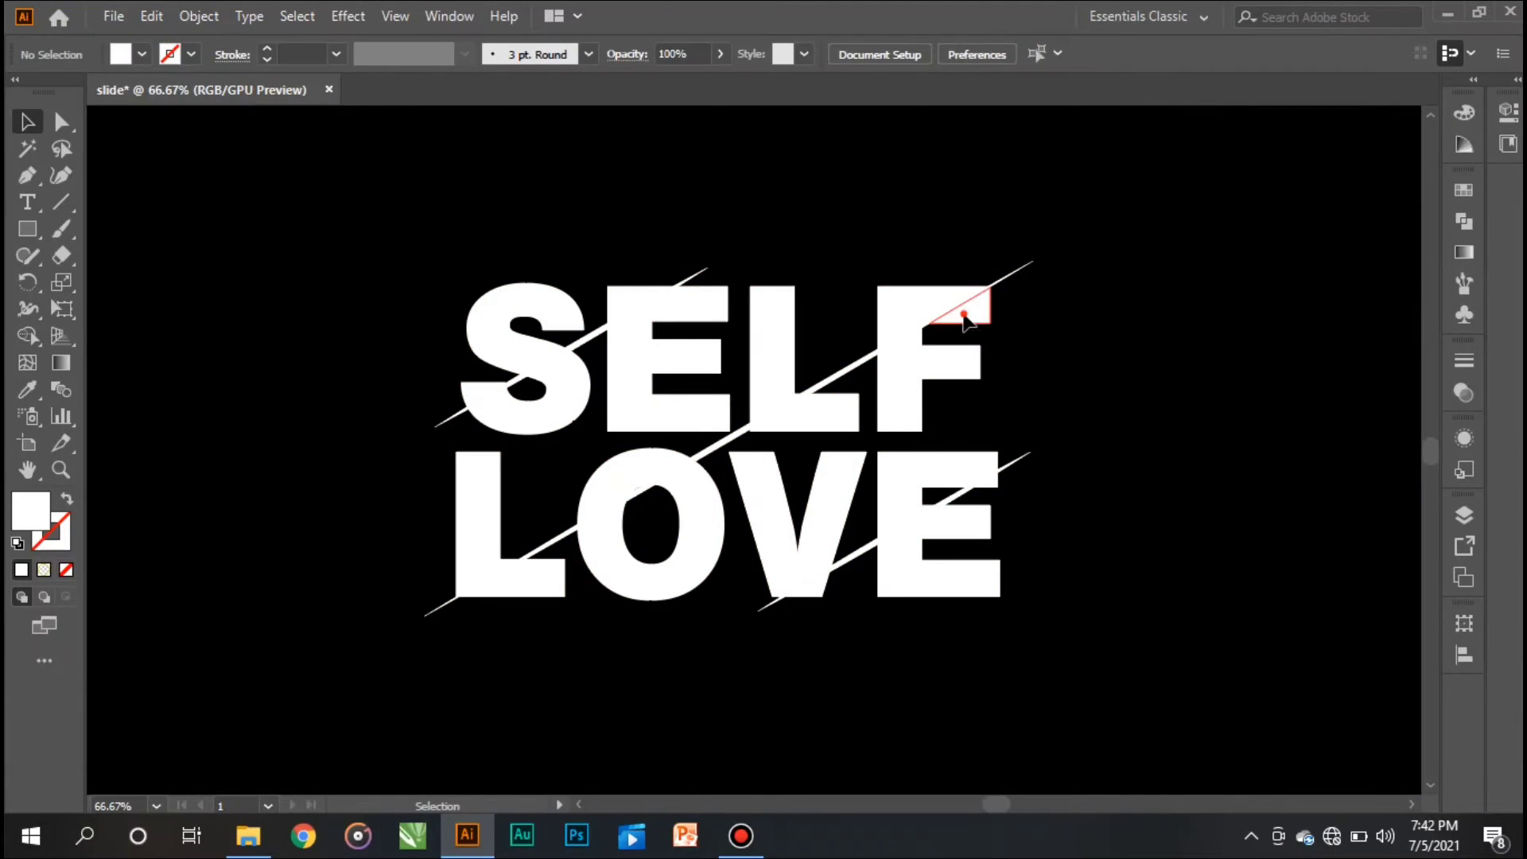
# Ungroup the divided lettering so that its pieces are separate objects.
pyautogui.rightClick(964, 315)
pyautogui.click(1023, 501)
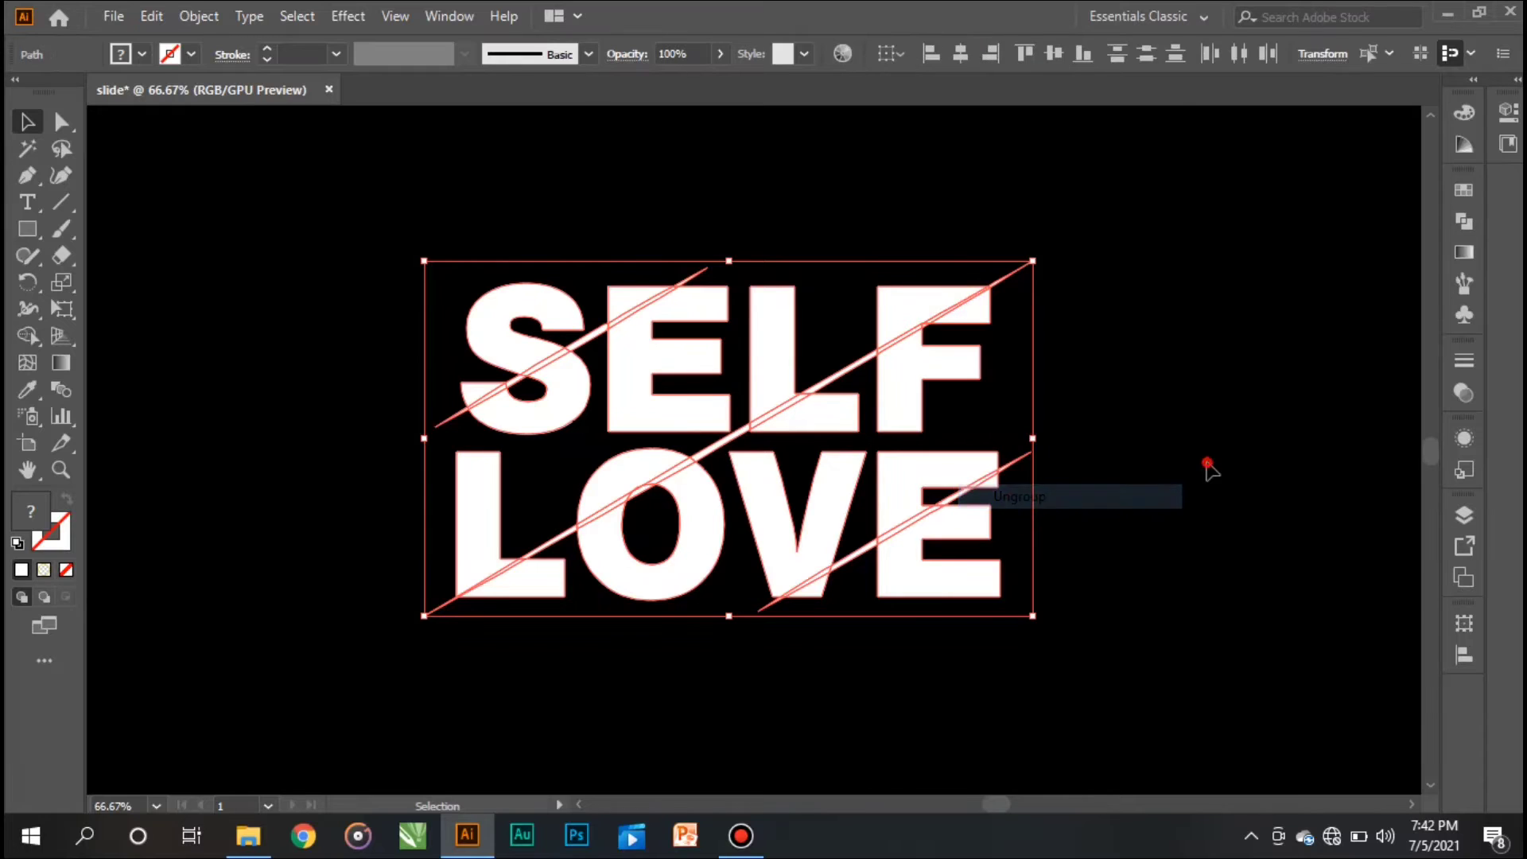
pyautogui.click(1208, 462)
# Unite all slivers of the short upper diagonal with the S and E pieces above it into one shape using Pathfinder.
pyautogui.scroll(4, 456, 324)
pyautogui.scroll(-2, 765, 328)
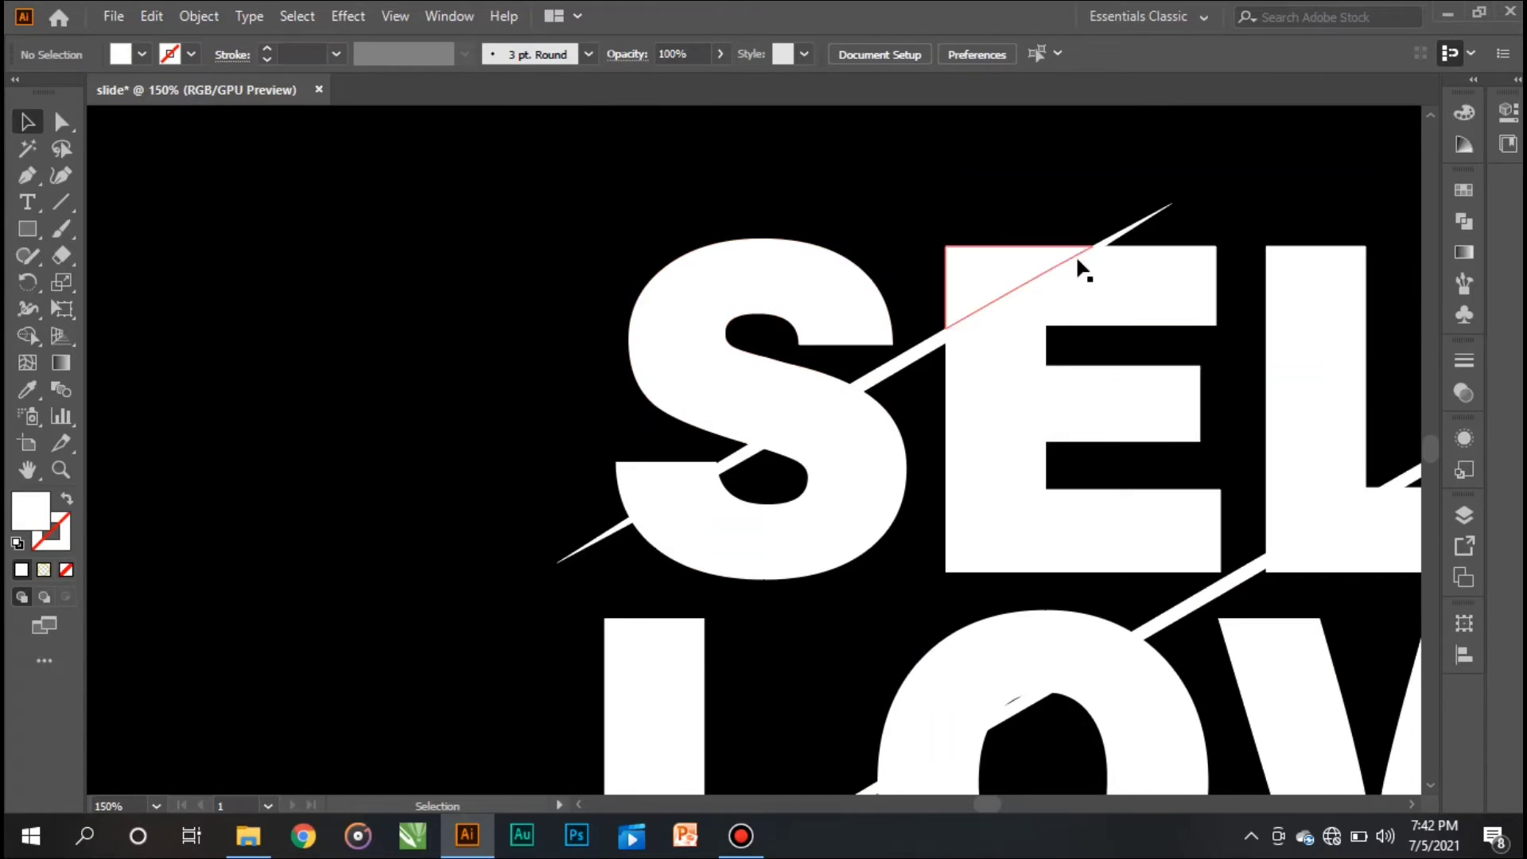
pyautogui.click(1133, 233)
pyautogui.scroll(2, 1033, 253)
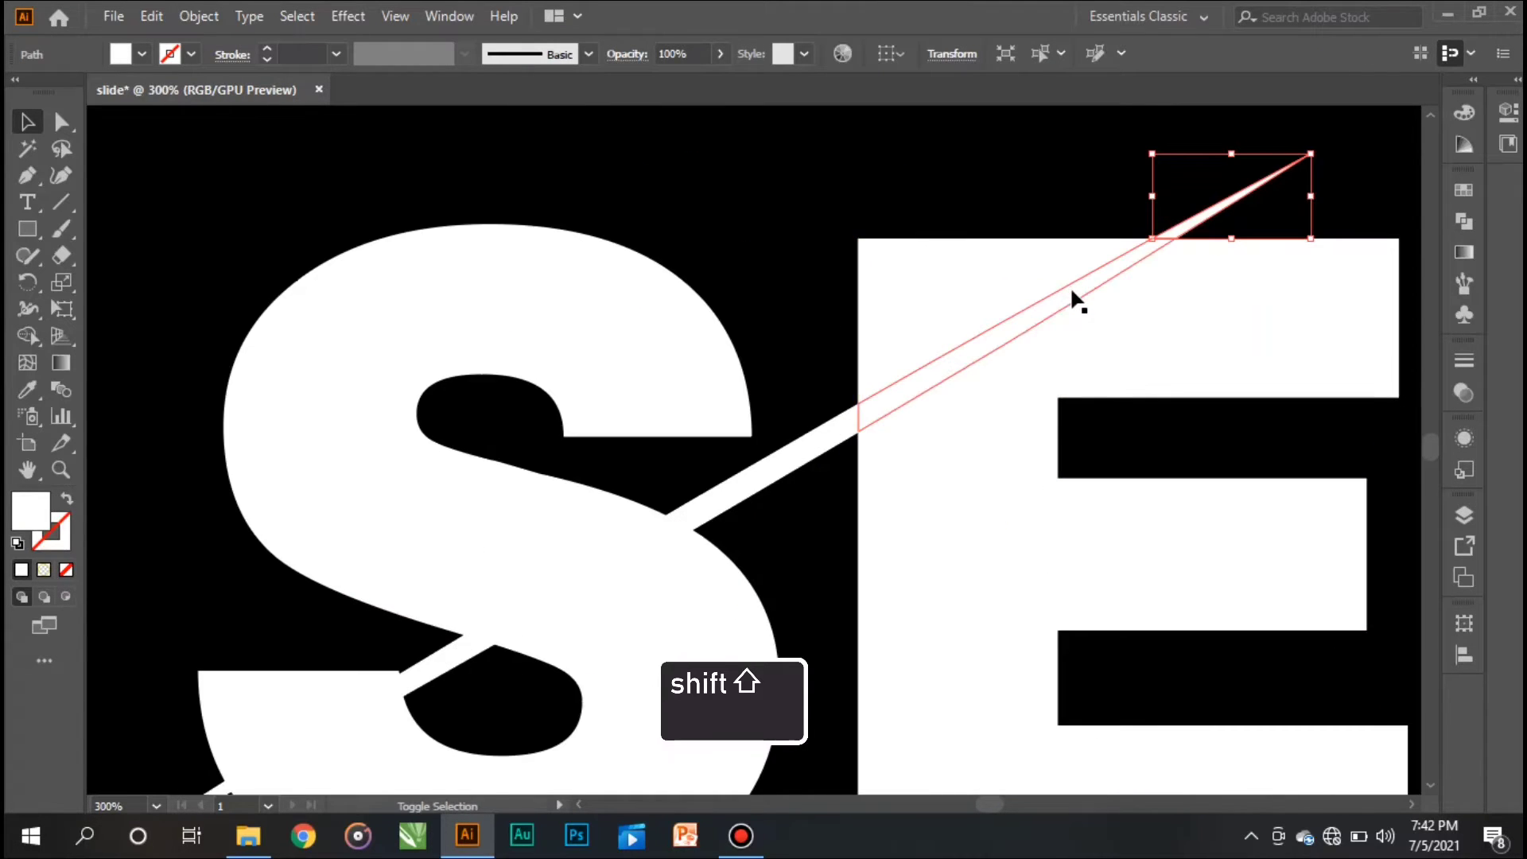
pyautogui.keyDown('shift'); pyautogui.click(1072, 294); pyautogui.keyUp('shift')
pyautogui.keyDown('shift'); pyautogui.click(824, 436); pyautogui.keyUp('shift')
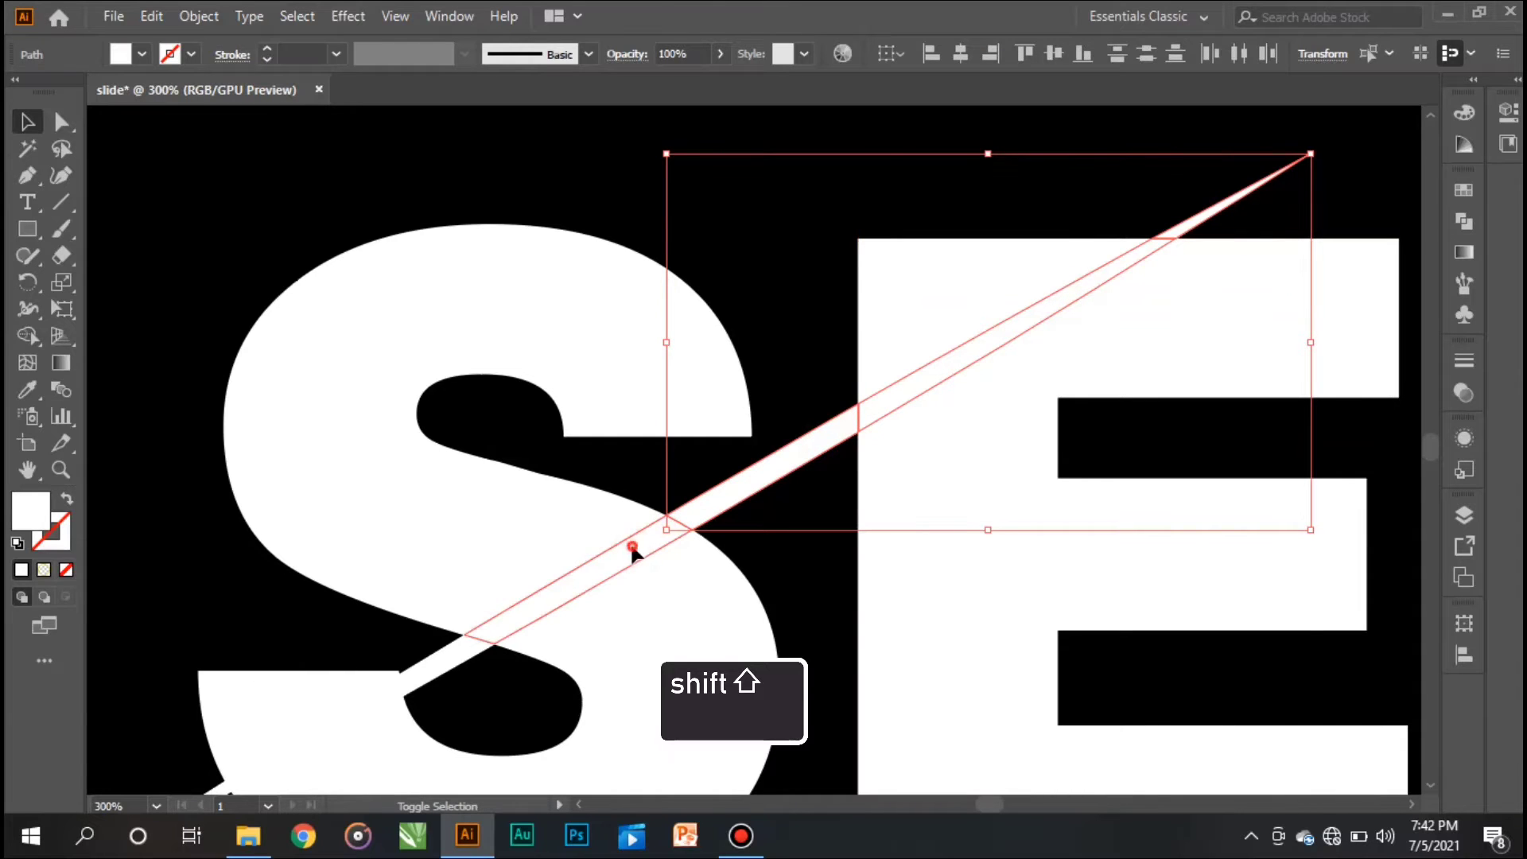
pyautogui.keyDown('shift'); pyautogui.click(632, 547); pyautogui.keyUp('shift')
pyautogui.keyDown('shift'); pyautogui.click(447, 670); pyautogui.keyUp('shift')
pyautogui.keyDown('shift'); pyautogui.click(372, 700); pyautogui.keyUp('shift')
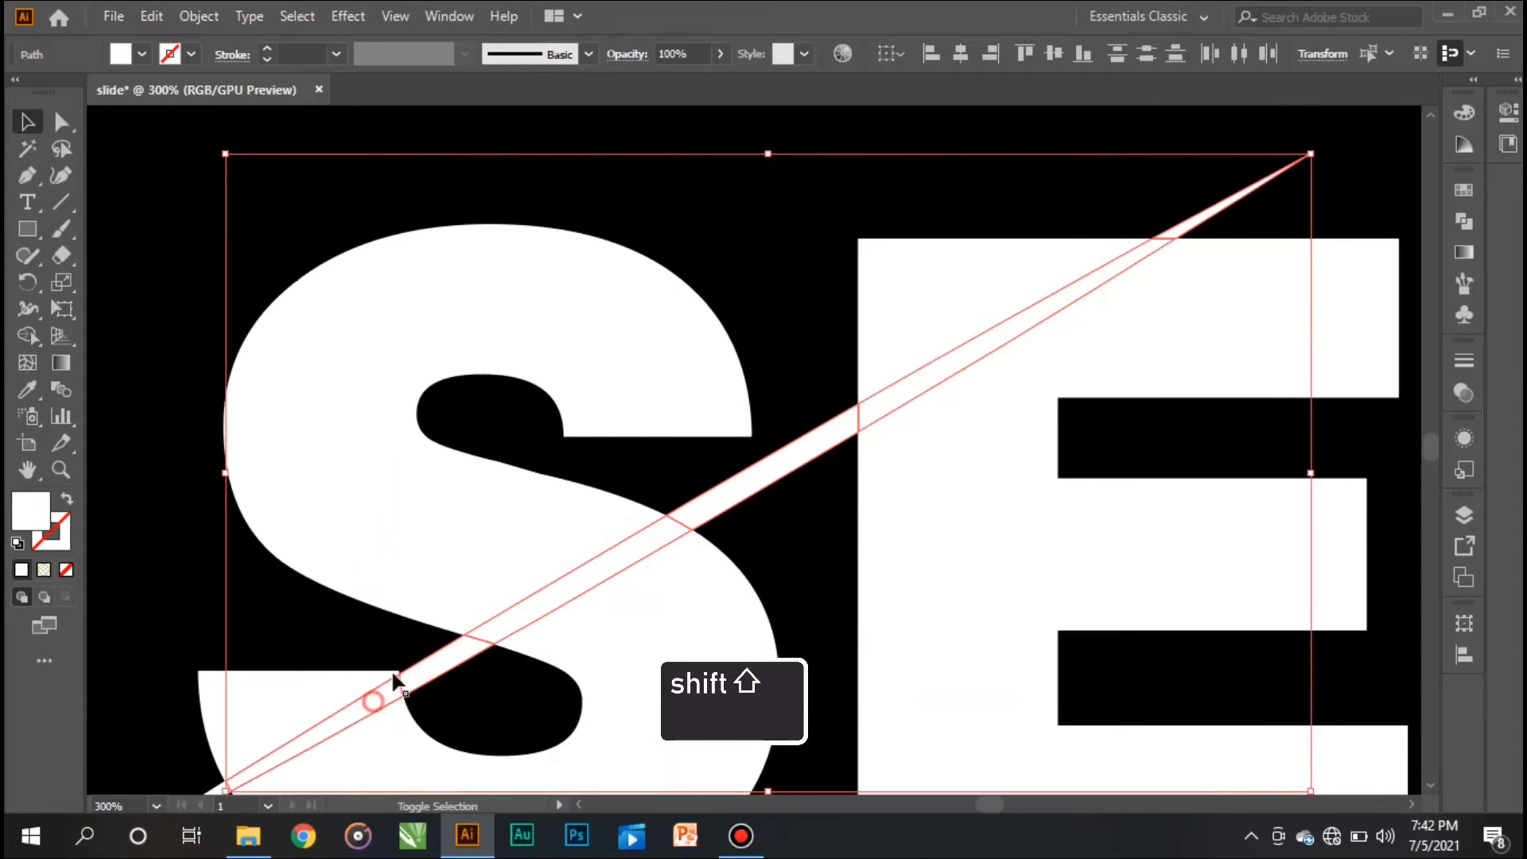
pyautogui.scroll(-2, 395, 680)
pyautogui.scroll(2, 368, 676)
pyautogui.keyDown('shift'); pyautogui.click(355, 676); pyautogui.keyUp('shift')
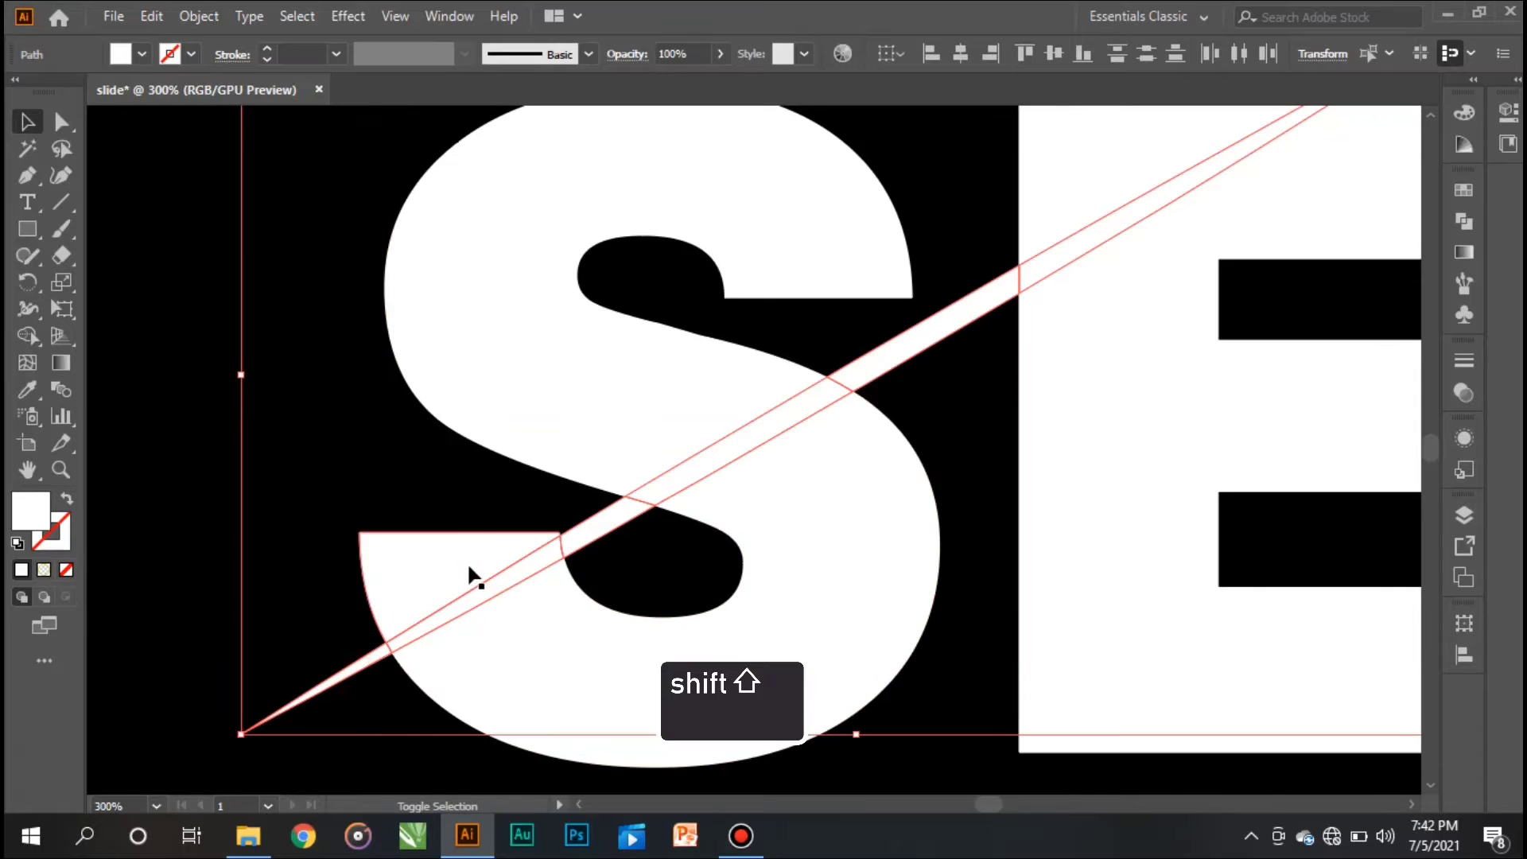
pyautogui.scroll(-2, 684, 455)
pyautogui.scroll(2, 815, 361)
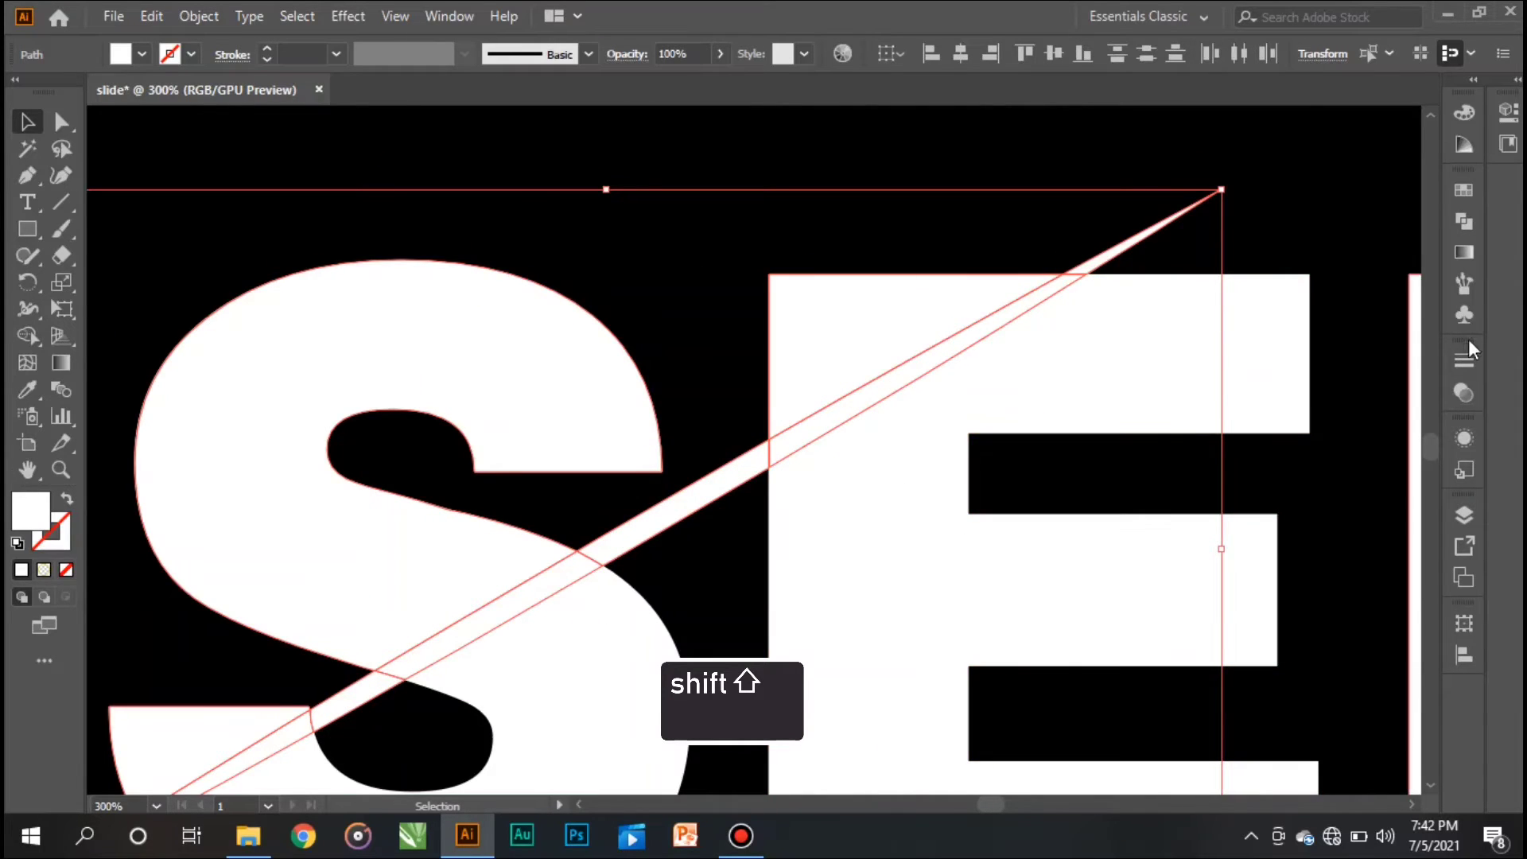
pyautogui.click(1464, 225)
pyautogui.click(1202, 240)
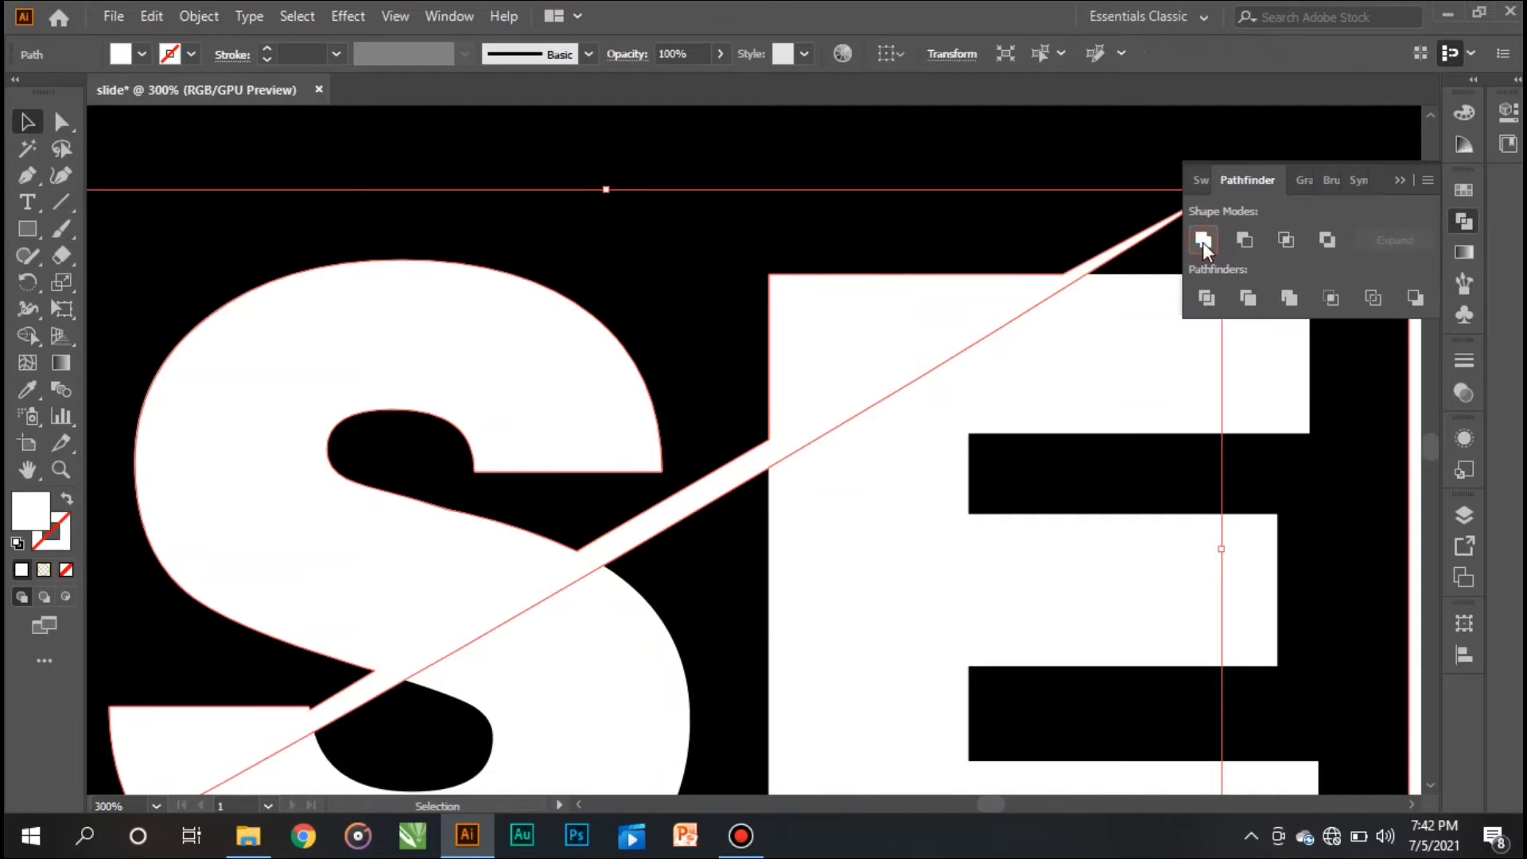
pyautogui.scroll(-2, 668, 259)
pyautogui.click(746, 183)
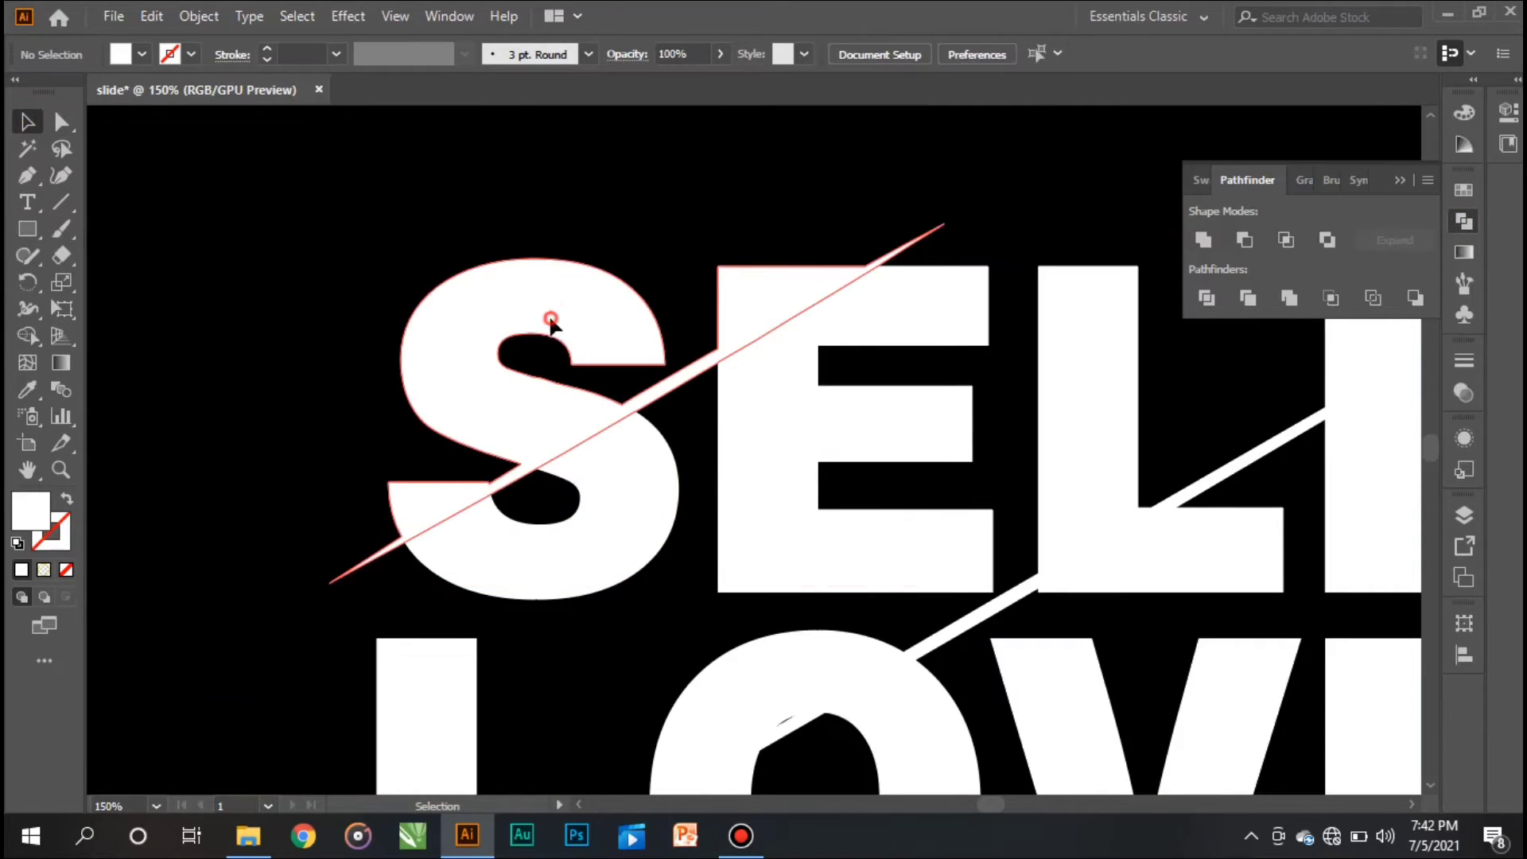
# Nudge the united upper piece of the S and E horizontally left to open a narrow diagonal gap from the lower pieces.
pyautogui.click(551, 321)
pyautogui.press('Left')
pyautogui.press('Left')
pyautogui.press('Left')
pyautogui.press('Left')
pyautogui.press('Left')
pyautogui.press('Left')
pyautogui.press('Left')
pyautogui.press('Left')
pyautogui.press('Left')
pyautogui.press('Left')
pyautogui.press('Left')
pyautogui.press('Left')
pyautogui.press('Left')
pyautogui.press('Left')
pyautogui.press('Left')
pyautogui.press('Left')
pyautogui.press('Left')
pyautogui.press('Left')
pyautogui.press('Left')
pyautogui.press('Left')
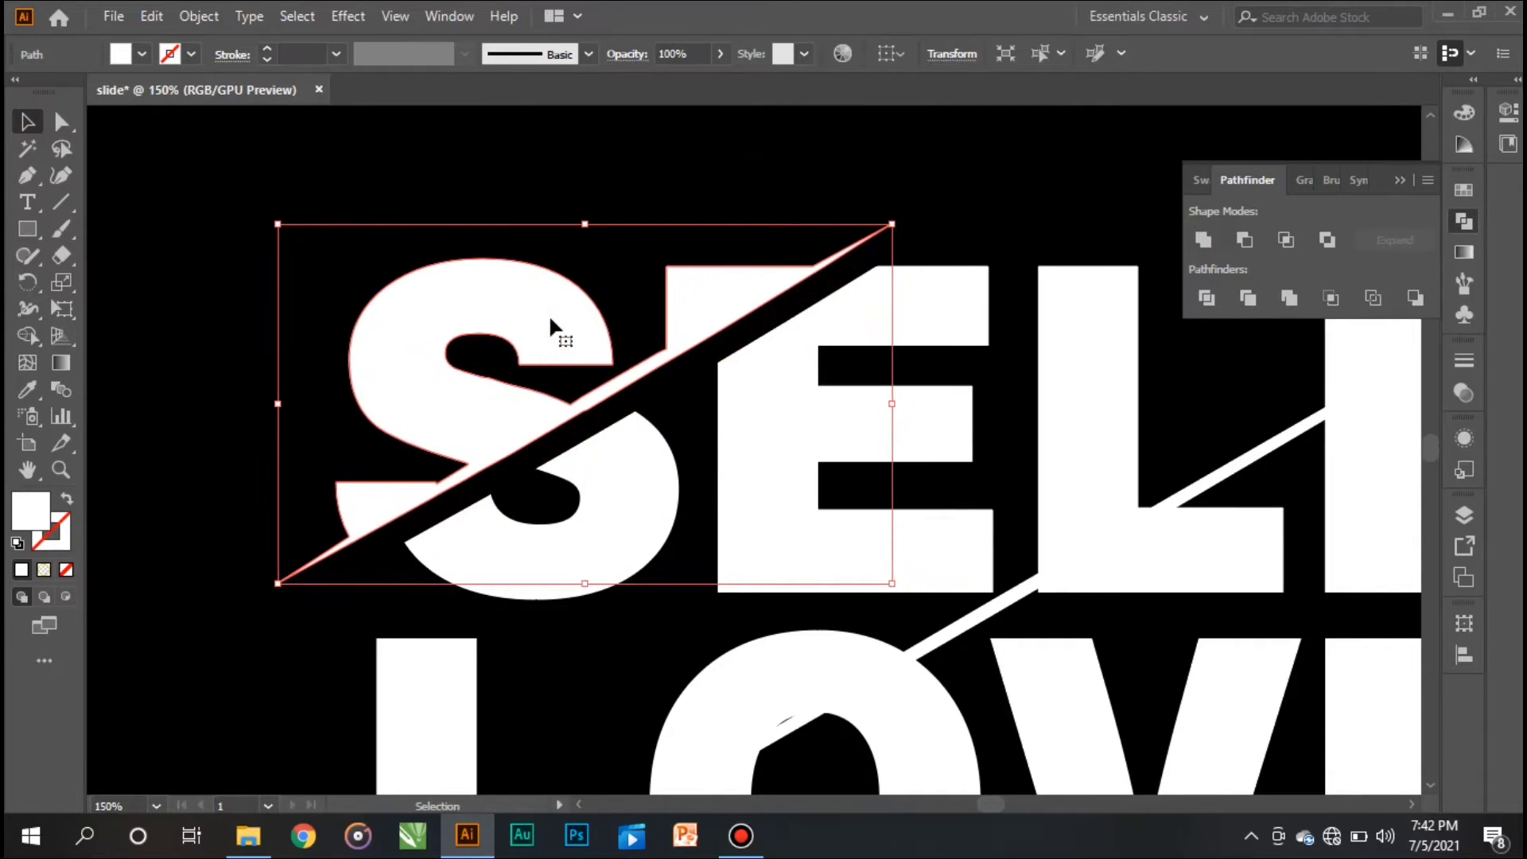
pyautogui.press('Right')
pyautogui.press('Right')
pyautogui.press('Right')
pyautogui.press('Right')
pyautogui.press('Right')
pyautogui.press('Right')
pyautogui.press('Right')
pyautogui.press('Right')
pyautogui.press('Right')
pyautogui.press('Right')
pyautogui.press('Right')
pyautogui.press('Right')
pyautogui.press('Right')
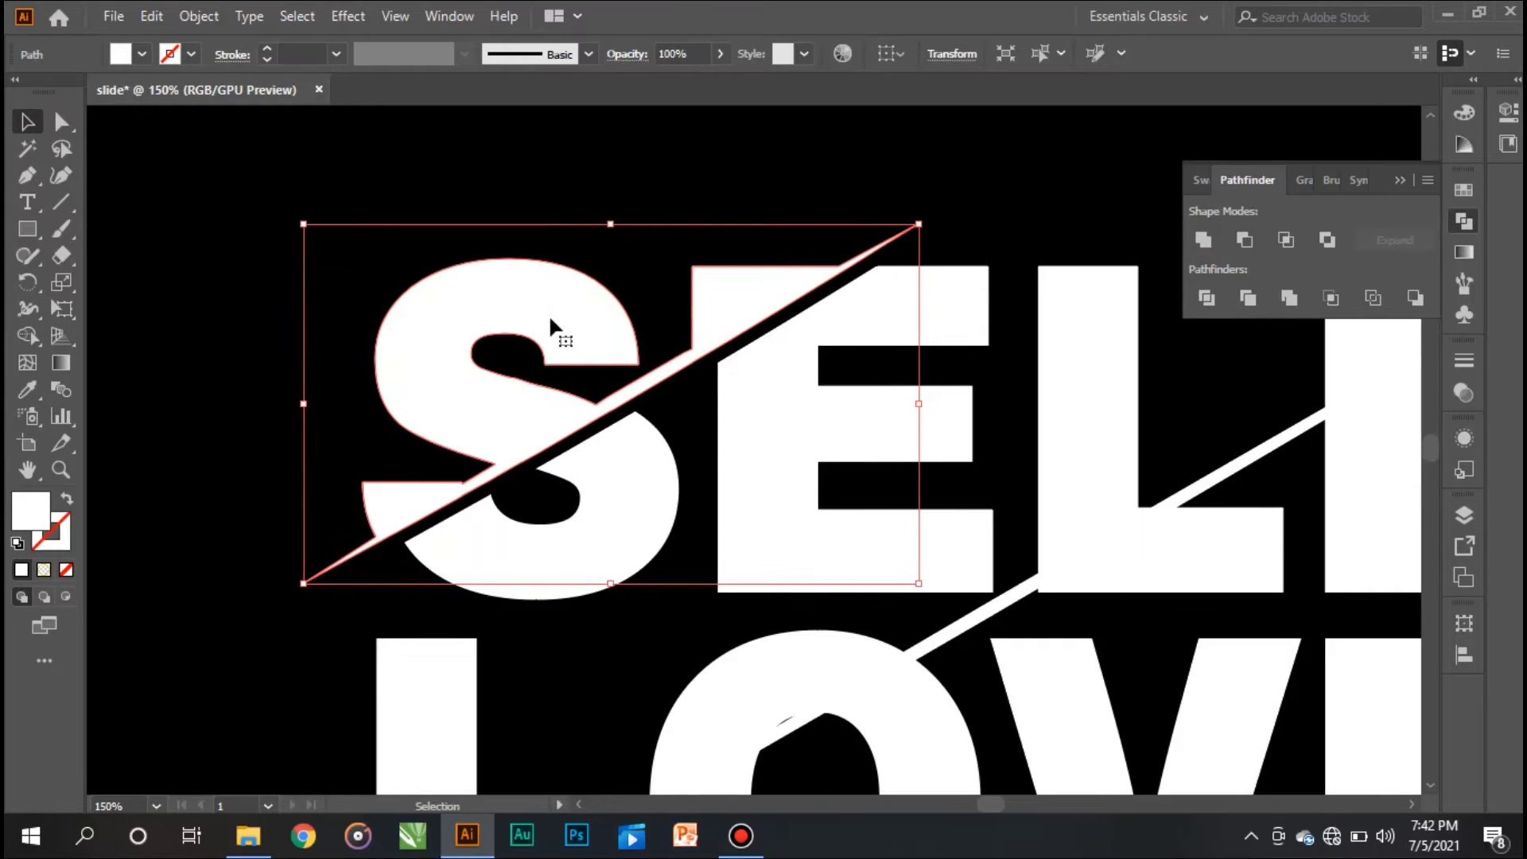
pyautogui.click(770, 179)
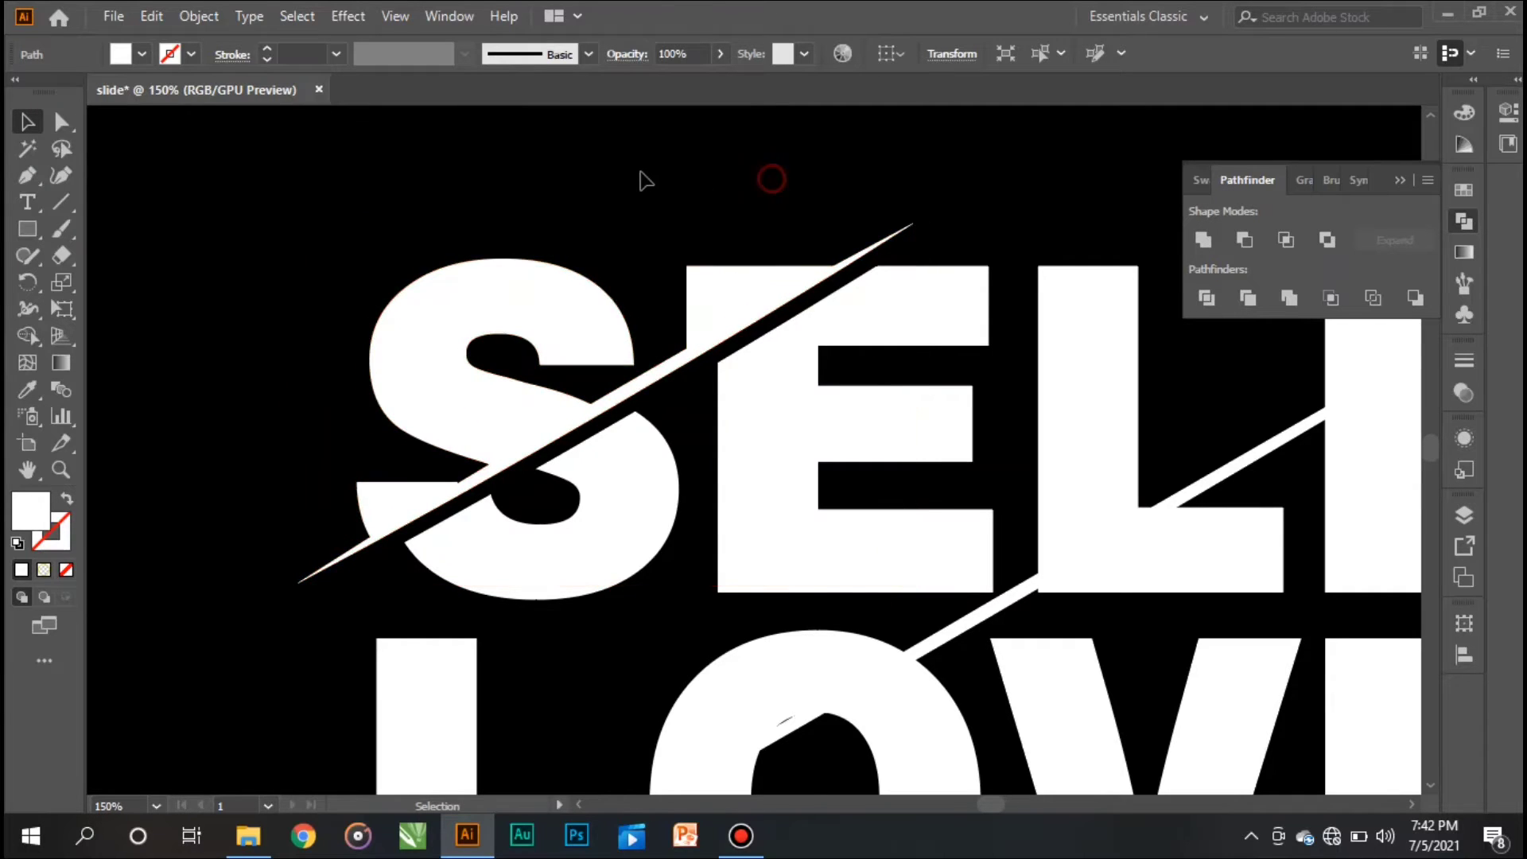
pyautogui.scroll(-3, 549, 279)
pyautogui.scroll(1, 722, 338)
pyautogui.scroll(2, 724, 342)
pyautogui.scroll(-1, 461, 341)
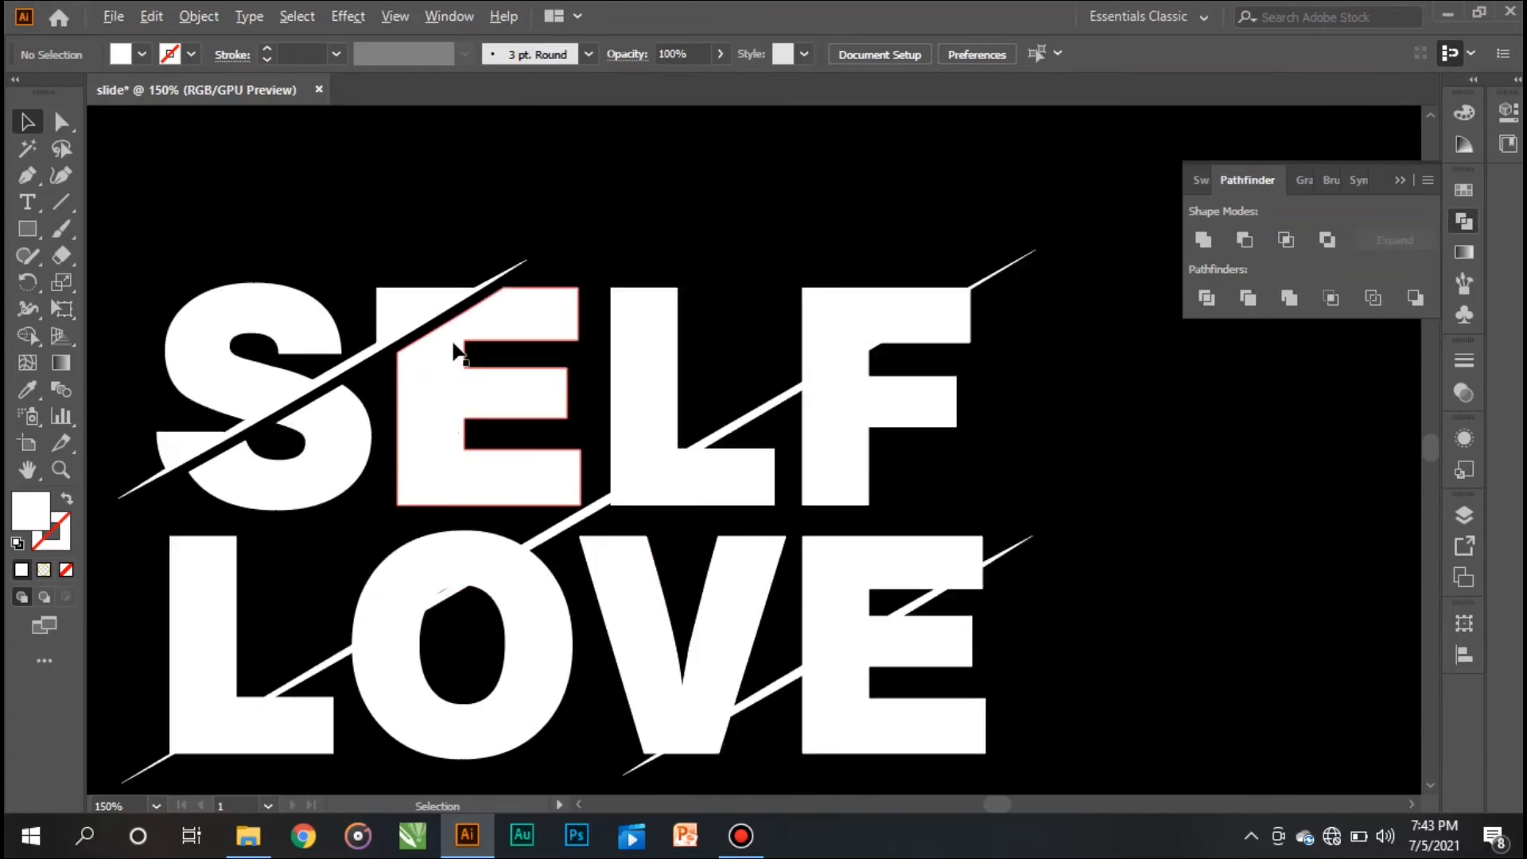
pyautogui.scroll(3, 764, 341)
pyautogui.click(1084, 247)
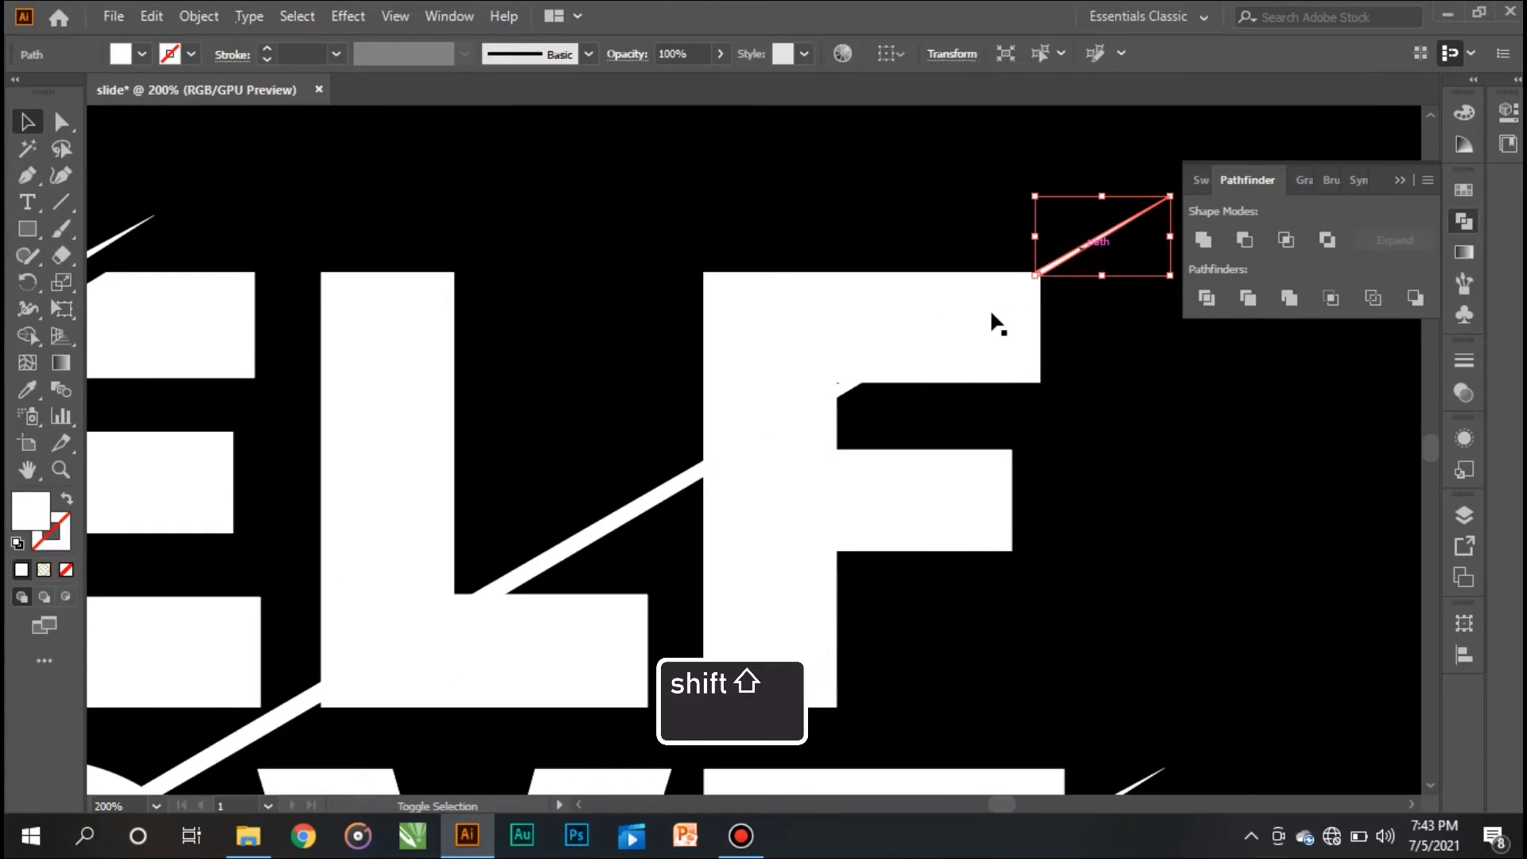
pyautogui.keyDown('shift'); pyautogui.click(972, 313); pyautogui.keyUp('shift')
pyautogui.keyDown('shift'); pyautogui.click(810, 406); pyautogui.keyUp('shift')
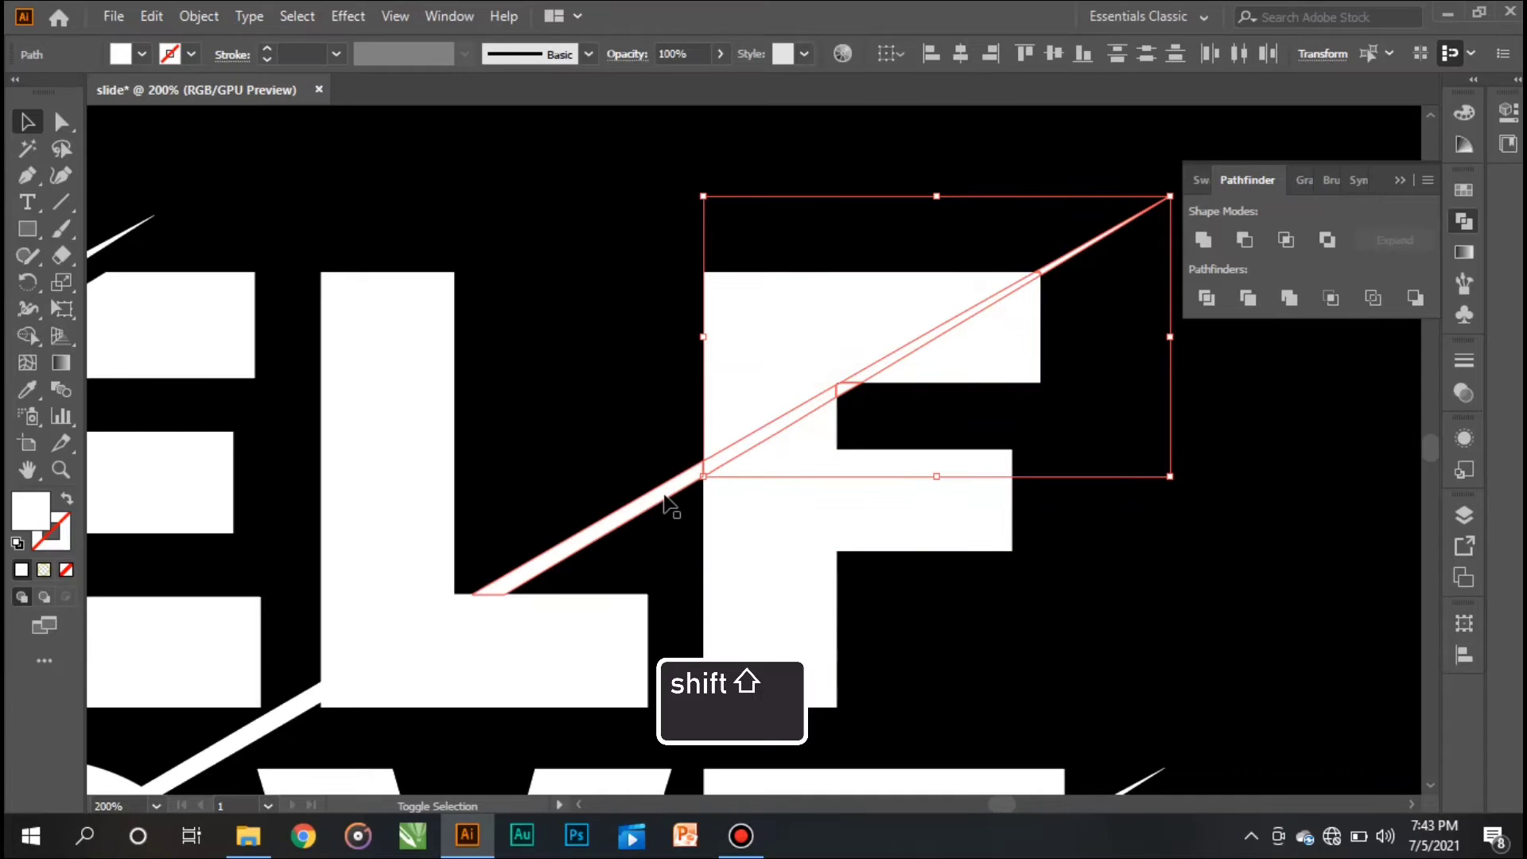
pyautogui.keyDown('shift'); pyautogui.click(409, 634); pyautogui.keyUp('shift')
pyautogui.scroll(-3, 649, 542)
pyautogui.scroll(-5, 596, 482)
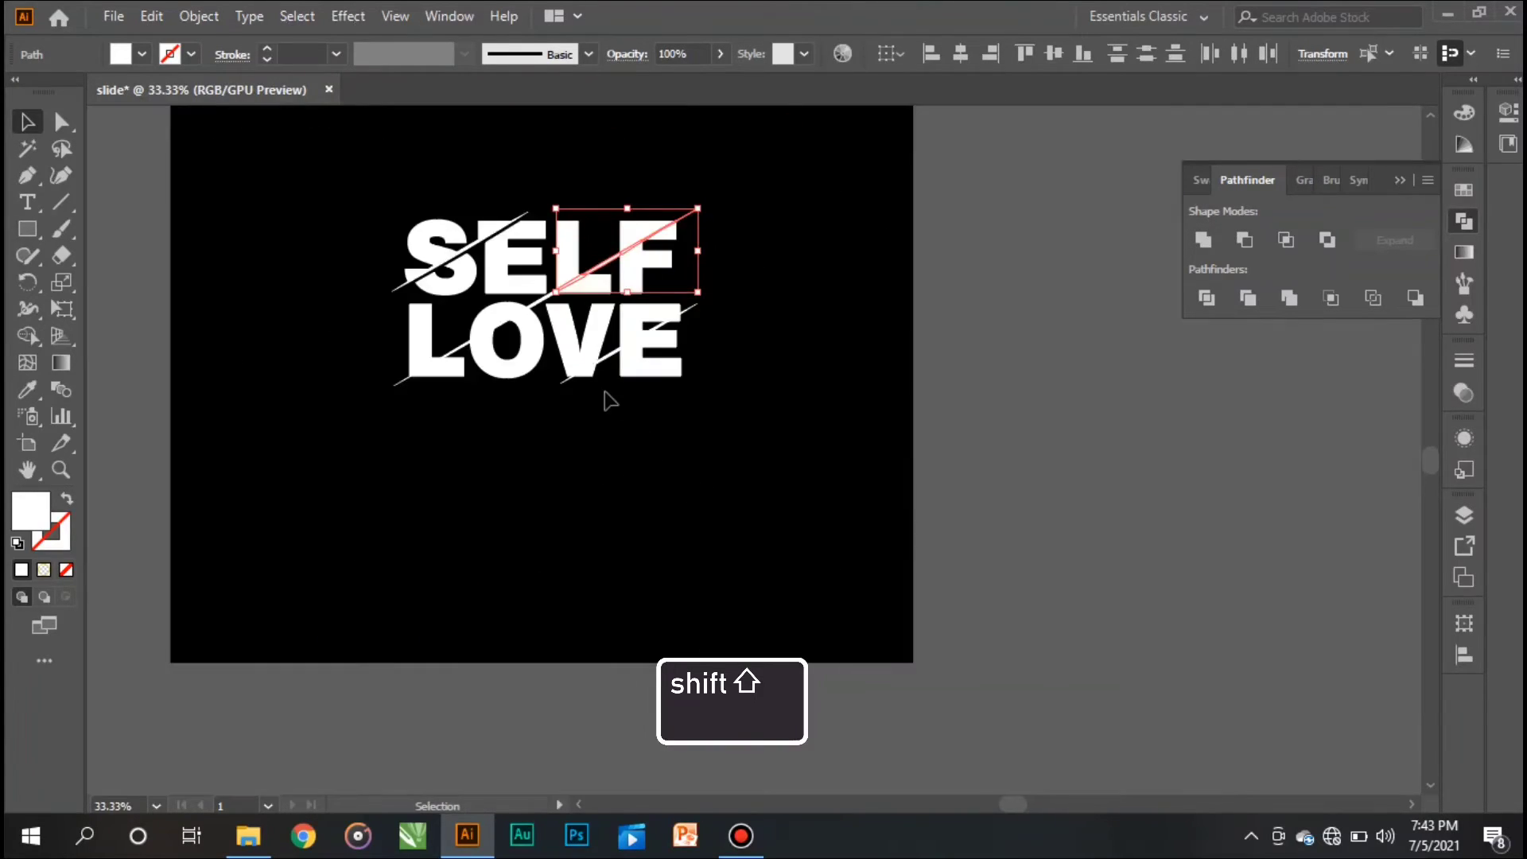
pyautogui.scroll(5, 536, 307)
# Unite the slivers of the long middle diagonal with the L, F, O and L pieces above it into one shape using Pathfinder.
pyautogui.keyDown('shift'); pyautogui.click(578, 316); pyautogui.keyUp('shift')
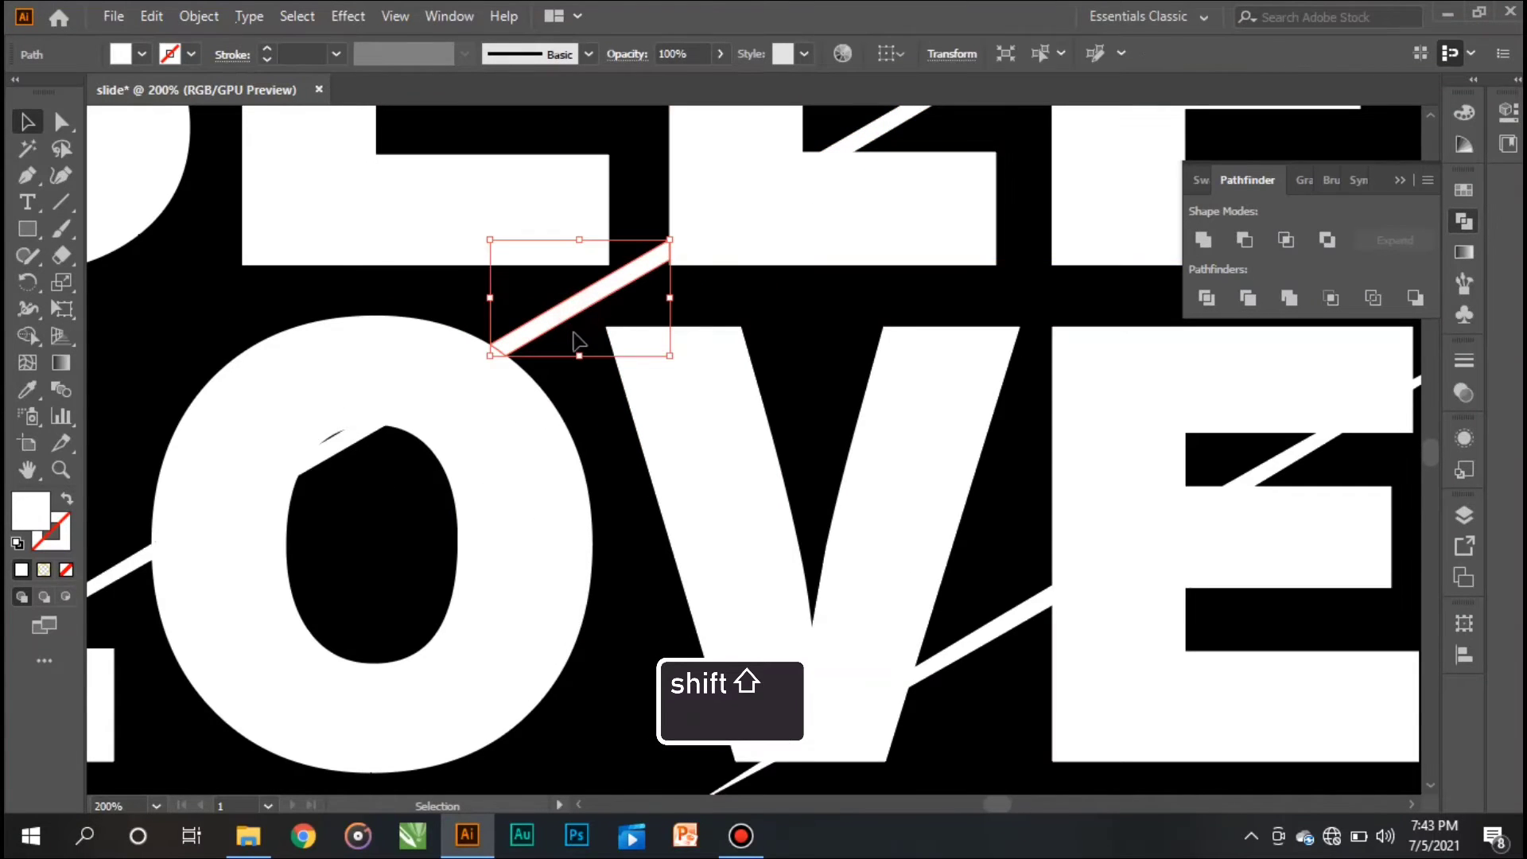
pyautogui.keyDown('shift'); pyautogui.click(722, 222); pyautogui.keyUp('shift')
pyautogui.keyDown('shift'); pyautogui.click(881, 125); pyautogui.keyUp('shift')
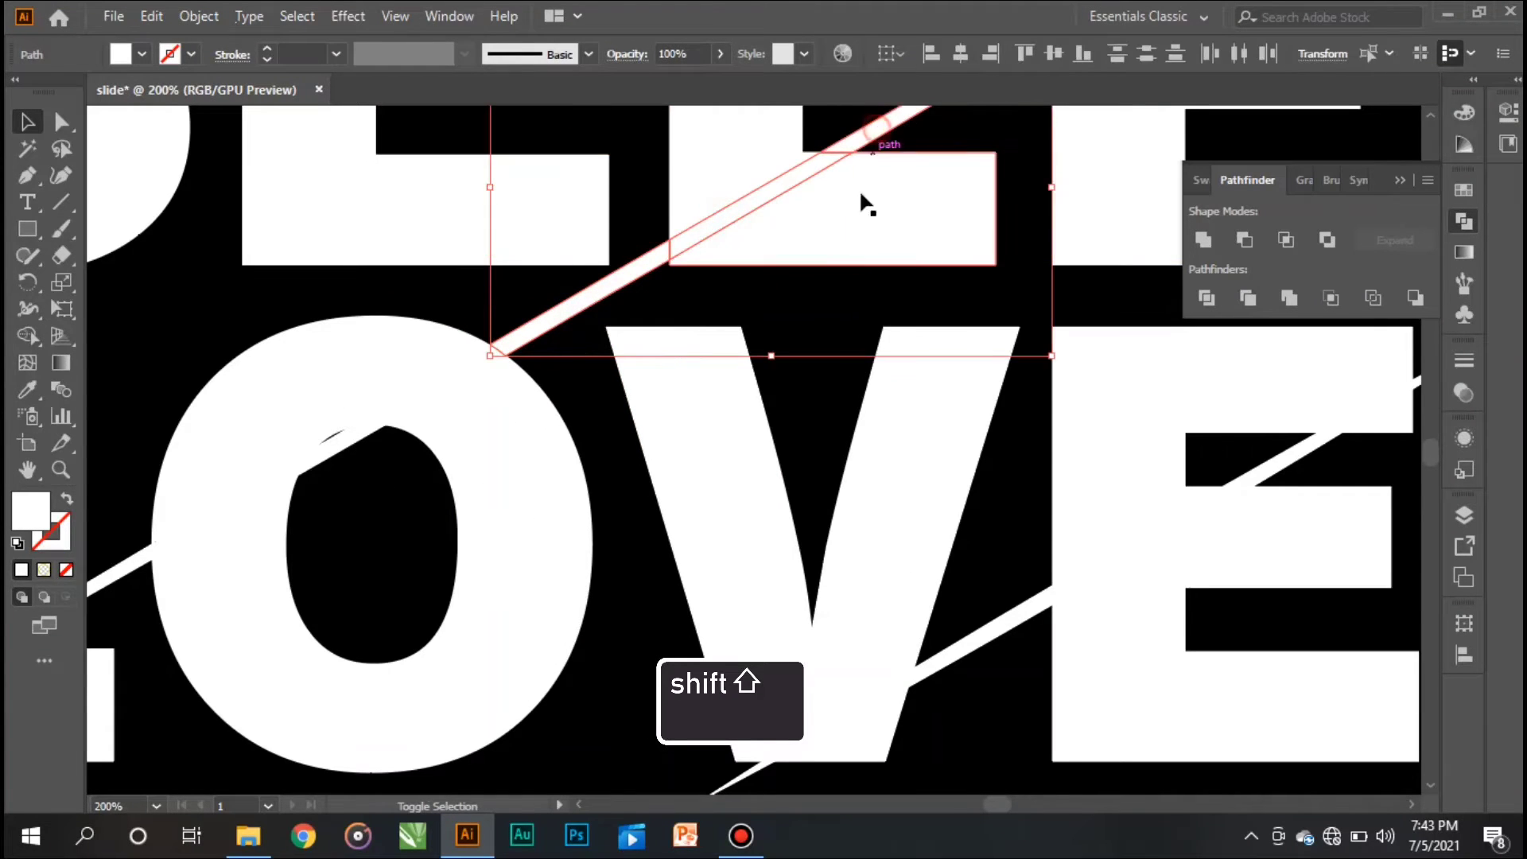
pyautogui.scroll(-1, 859, 311)
pyautogui.scroll(12, 860, 312)
pyautogui.hscroll(3, 947, 334)
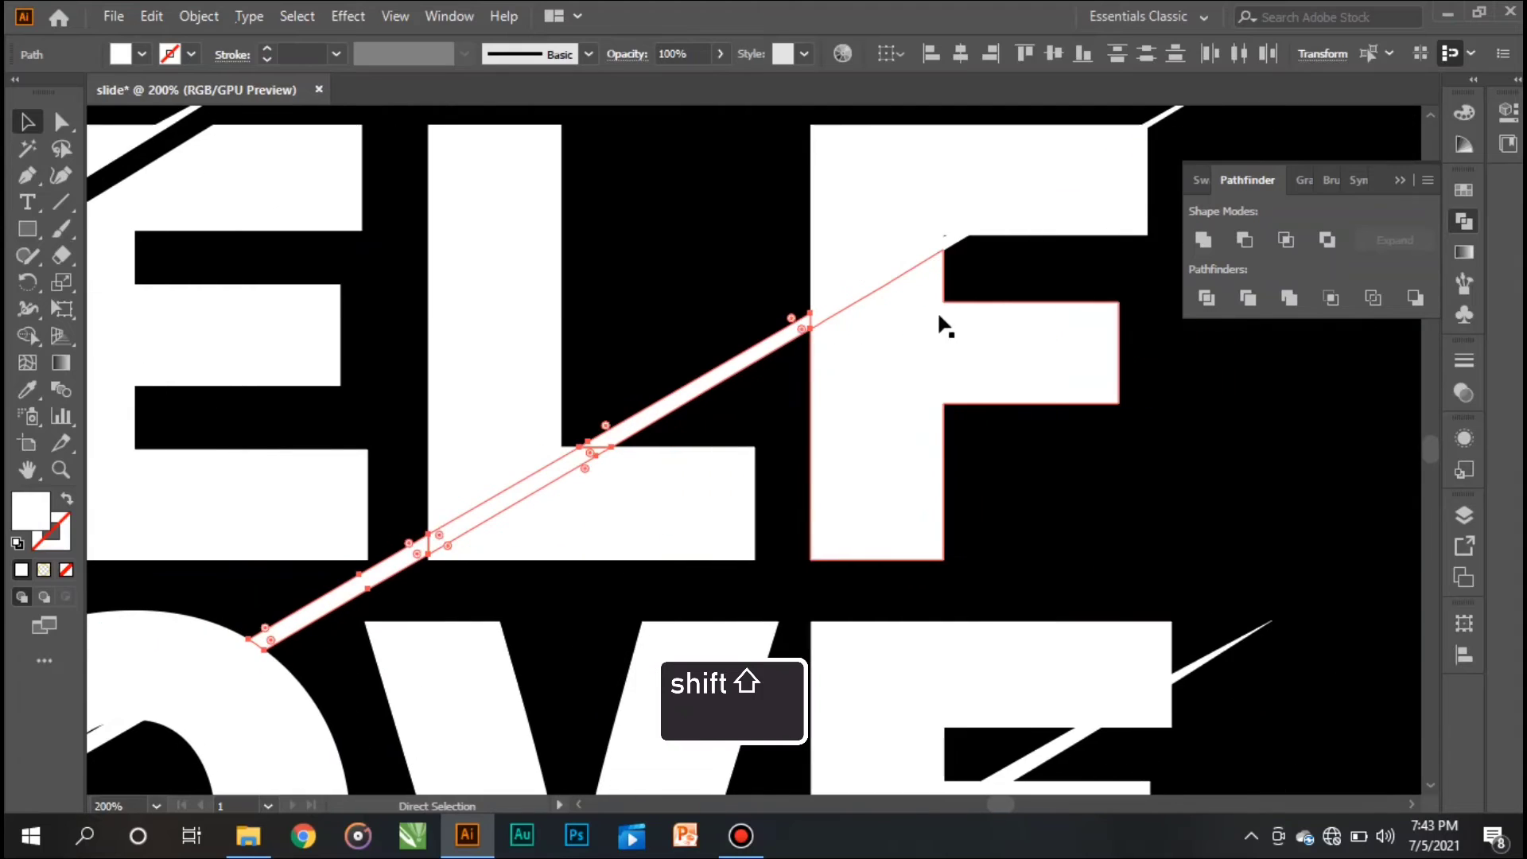
pyautogui.keyDown('shift'); pyautogui.click(895, 270); pyautogui.keyUp('shift')
pyautogui.keyDown('shift'); pyautogui.click(959, 241); pyautogui.keyUp('shift')
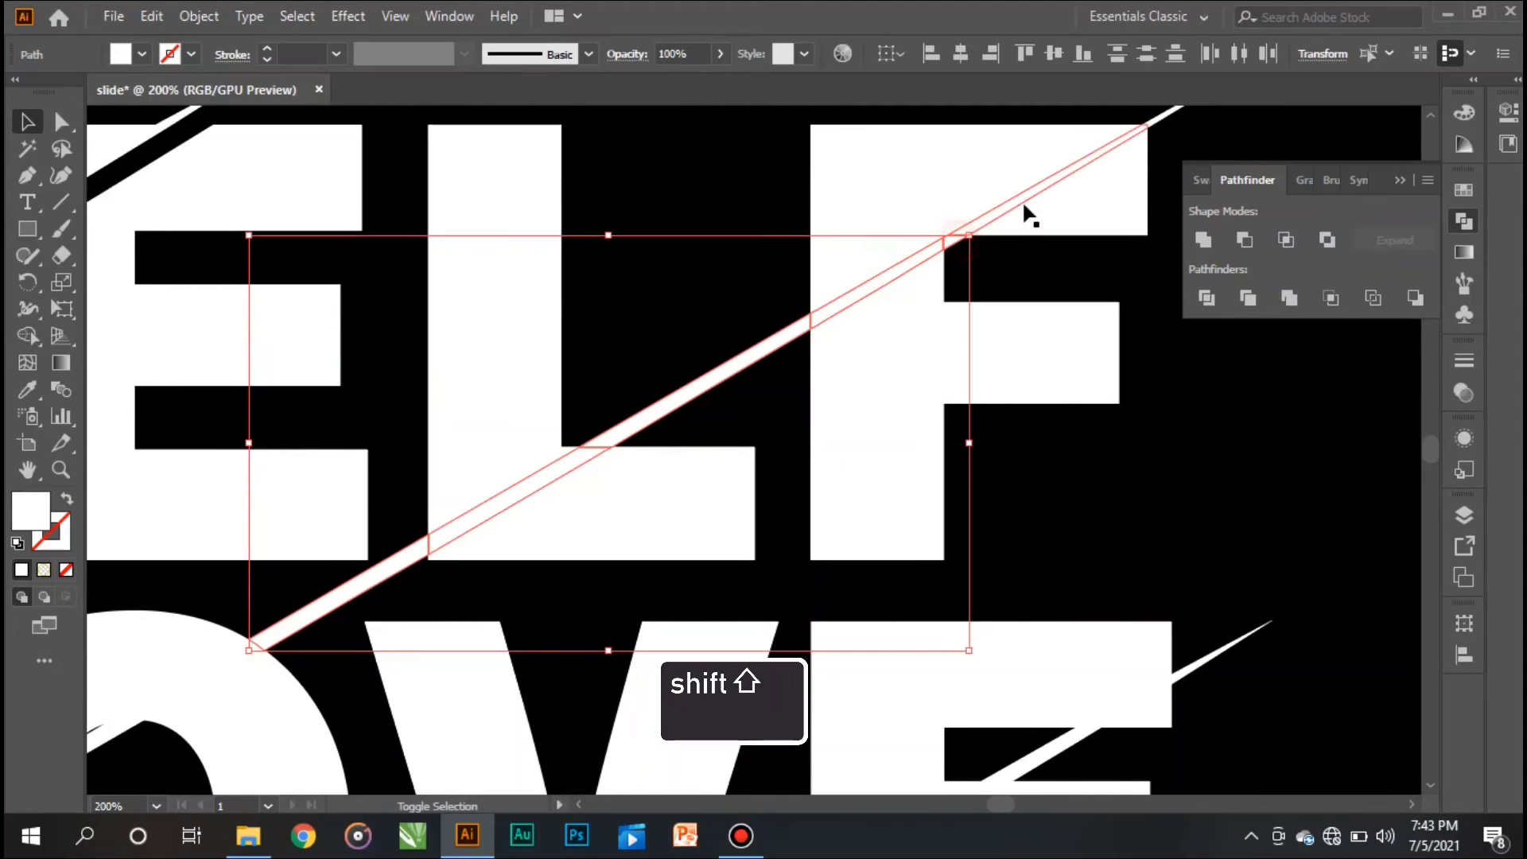
pyautogui.keyDown('shift'); pyautogui.click(1023, 200); pyautogui.keyUp('shift')
pyautogui.keyDown('shift'); pyautogui.click(1164, 117); pyautogui.keyUp('shift')
pyautogui.keyDown('shift'); pyautogui.click(933, 165); pyautogui.keyUp('shift')
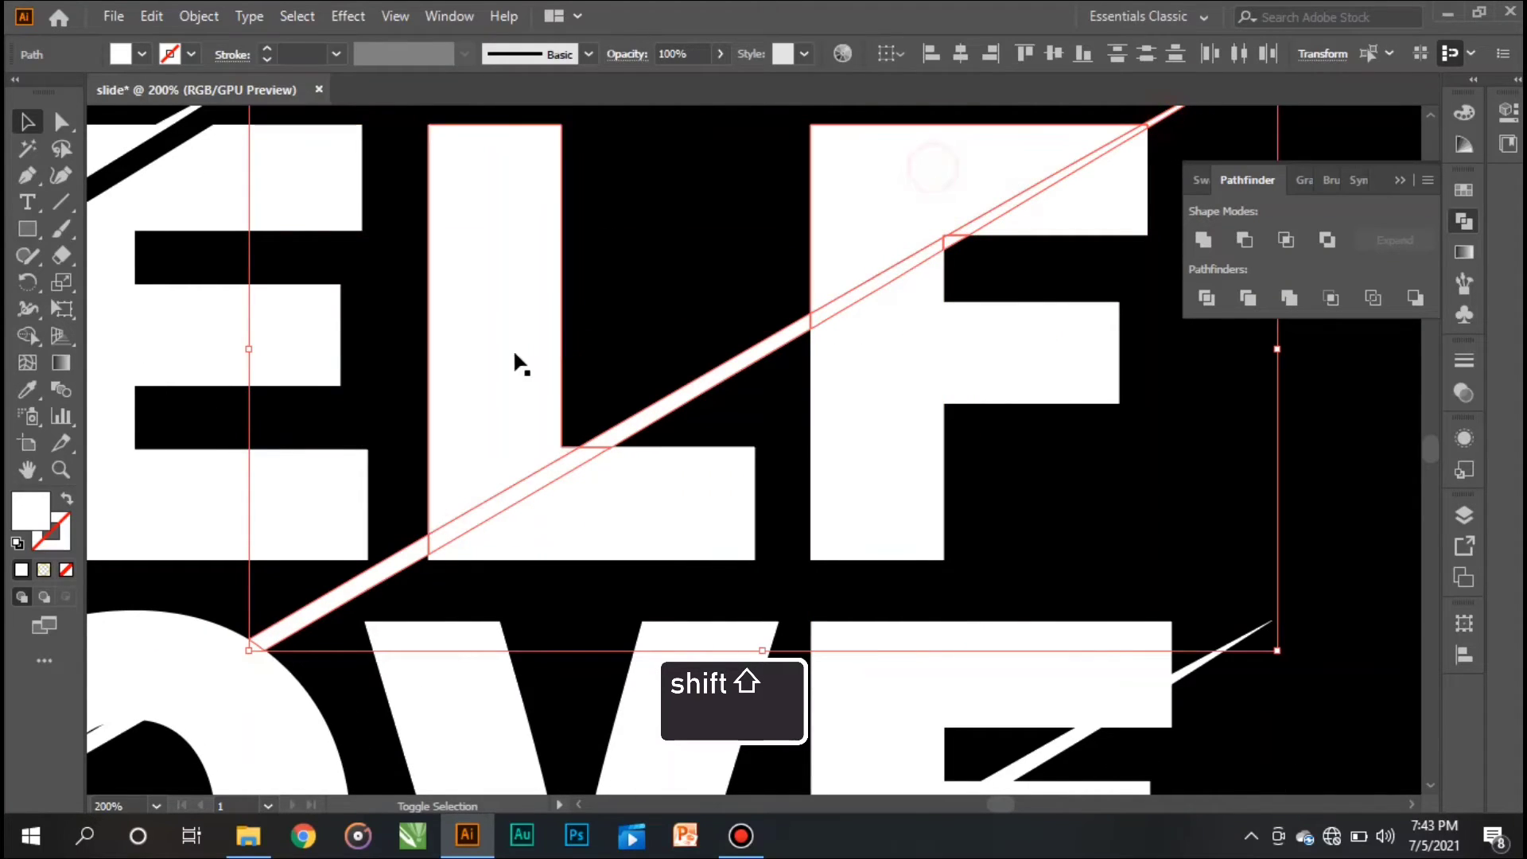
pyautogui.hscroll(-3, 579, 504)
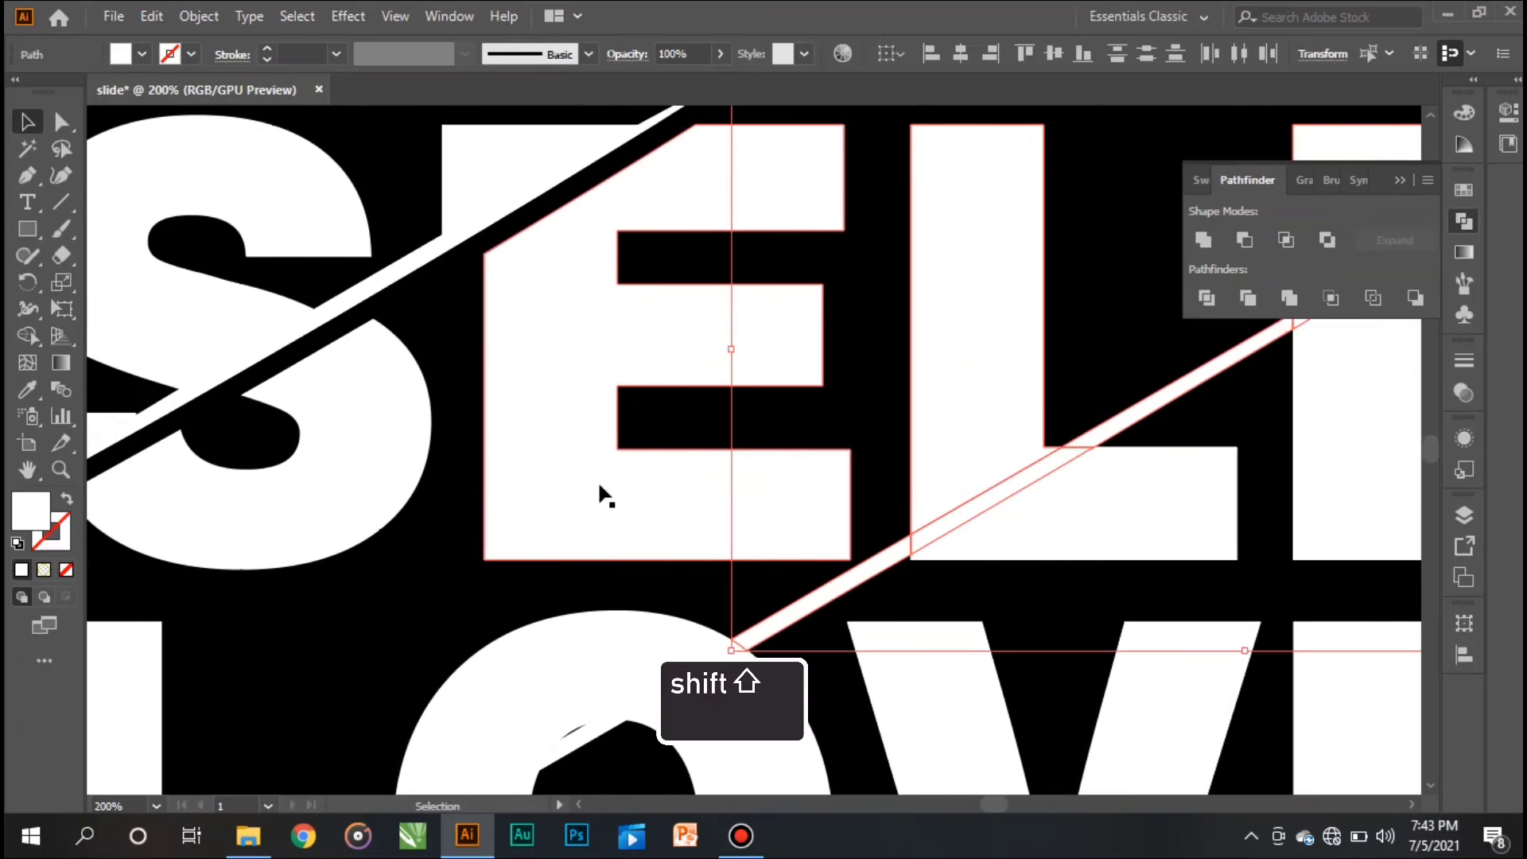
pyautogui.scroll(-1, 598, 480)
pyautogui.keyDown('shift'); pyautogui.click(697, 526); pyautogui.keyUp('shift')
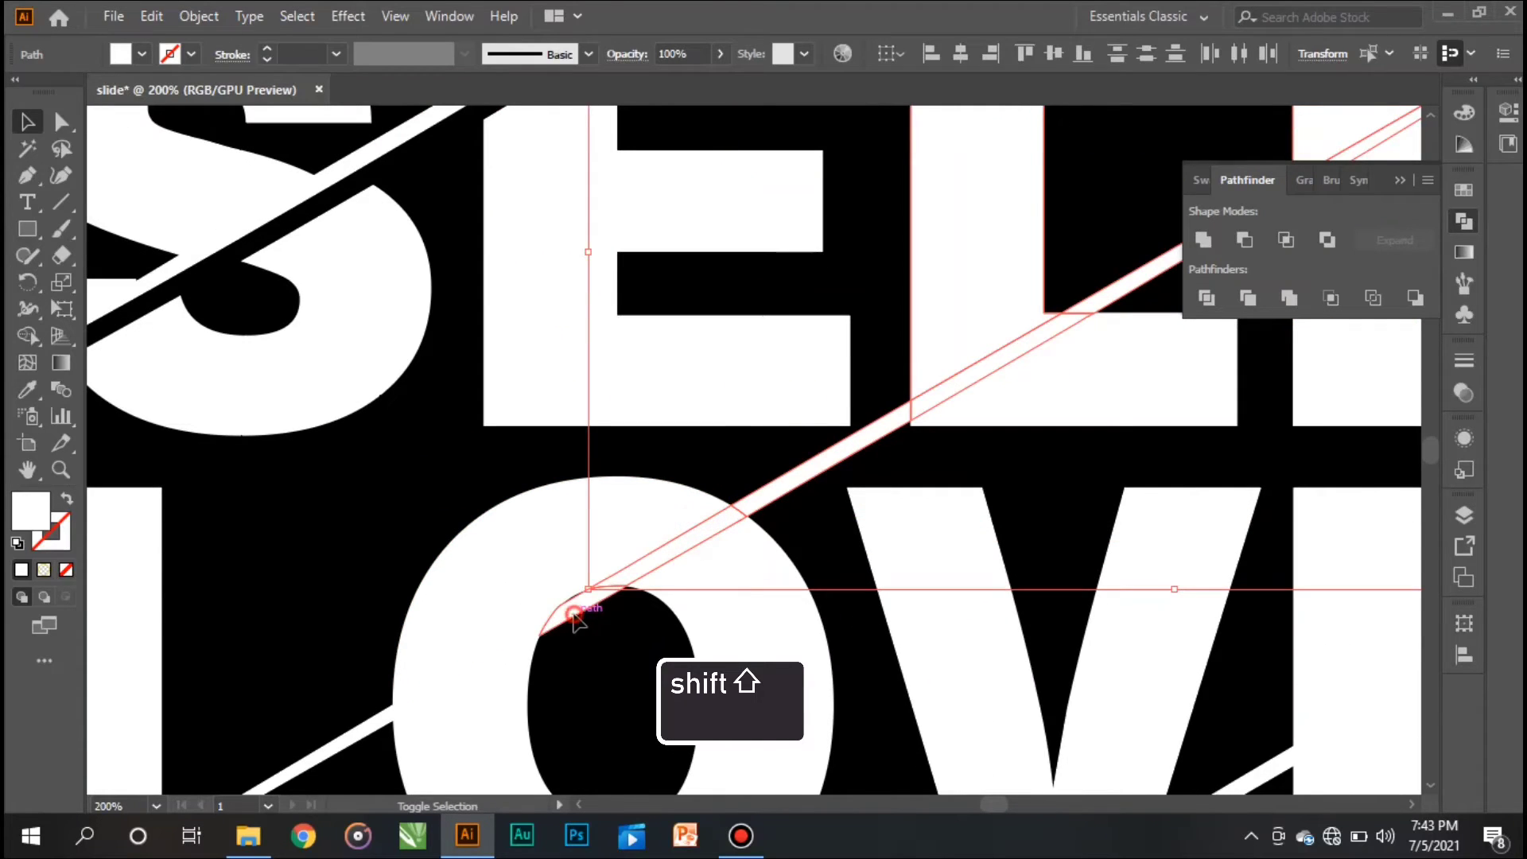
pyautogui.keyDown('shift'); pyautogui.click(574, 616); pyautogui.keyUp('shift')
pyautogui.hscroll(-2, 546, 564)
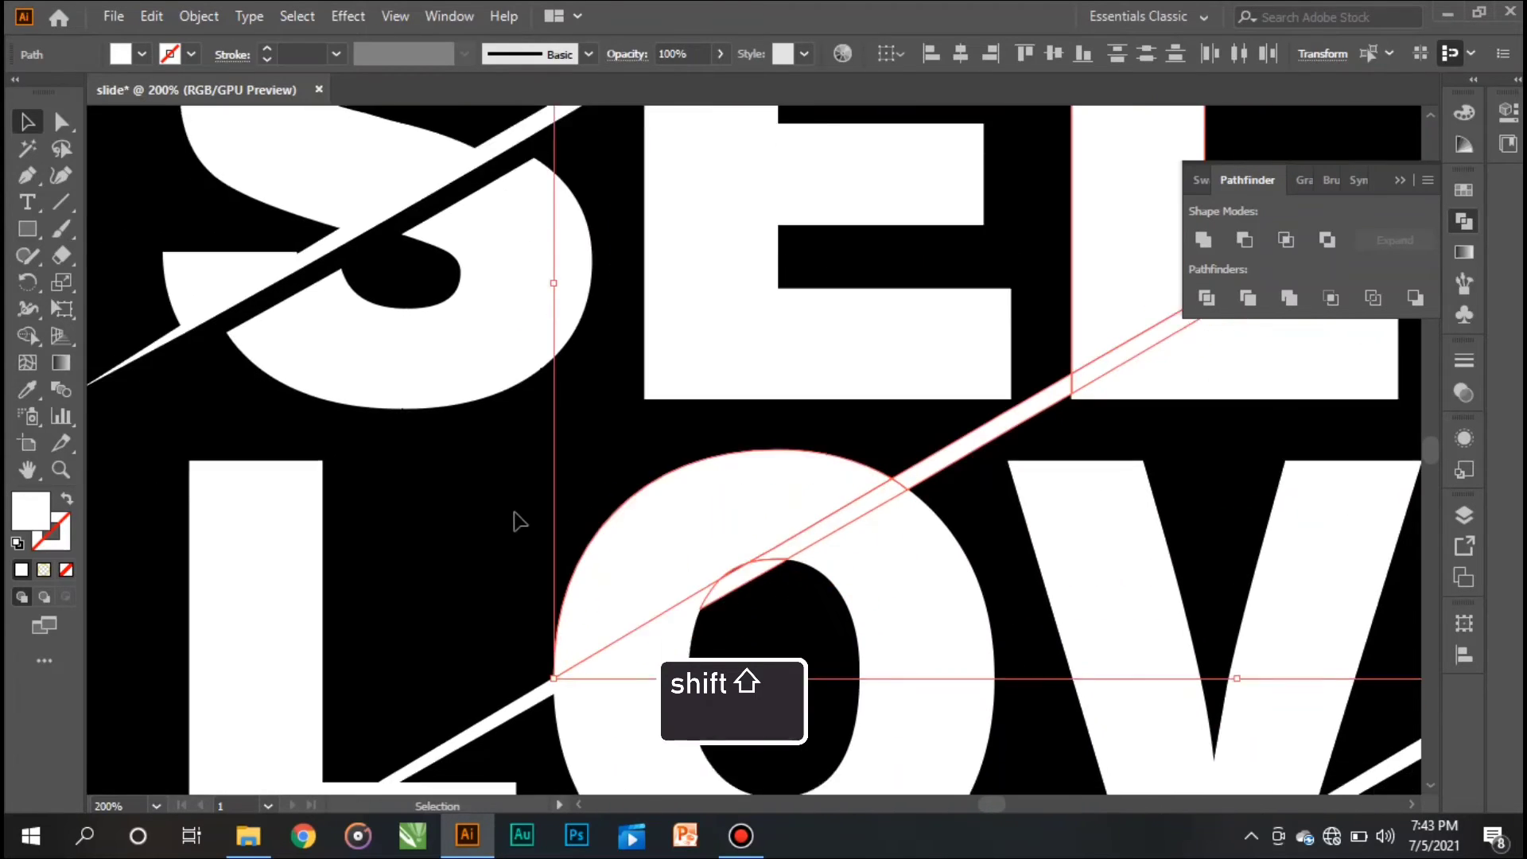
pyautogui.scroll(-1, 518, 522)
pyautogui.keyDown('shift'); pyautogui.click(497, 646); pyautogui.keyUp('shift')
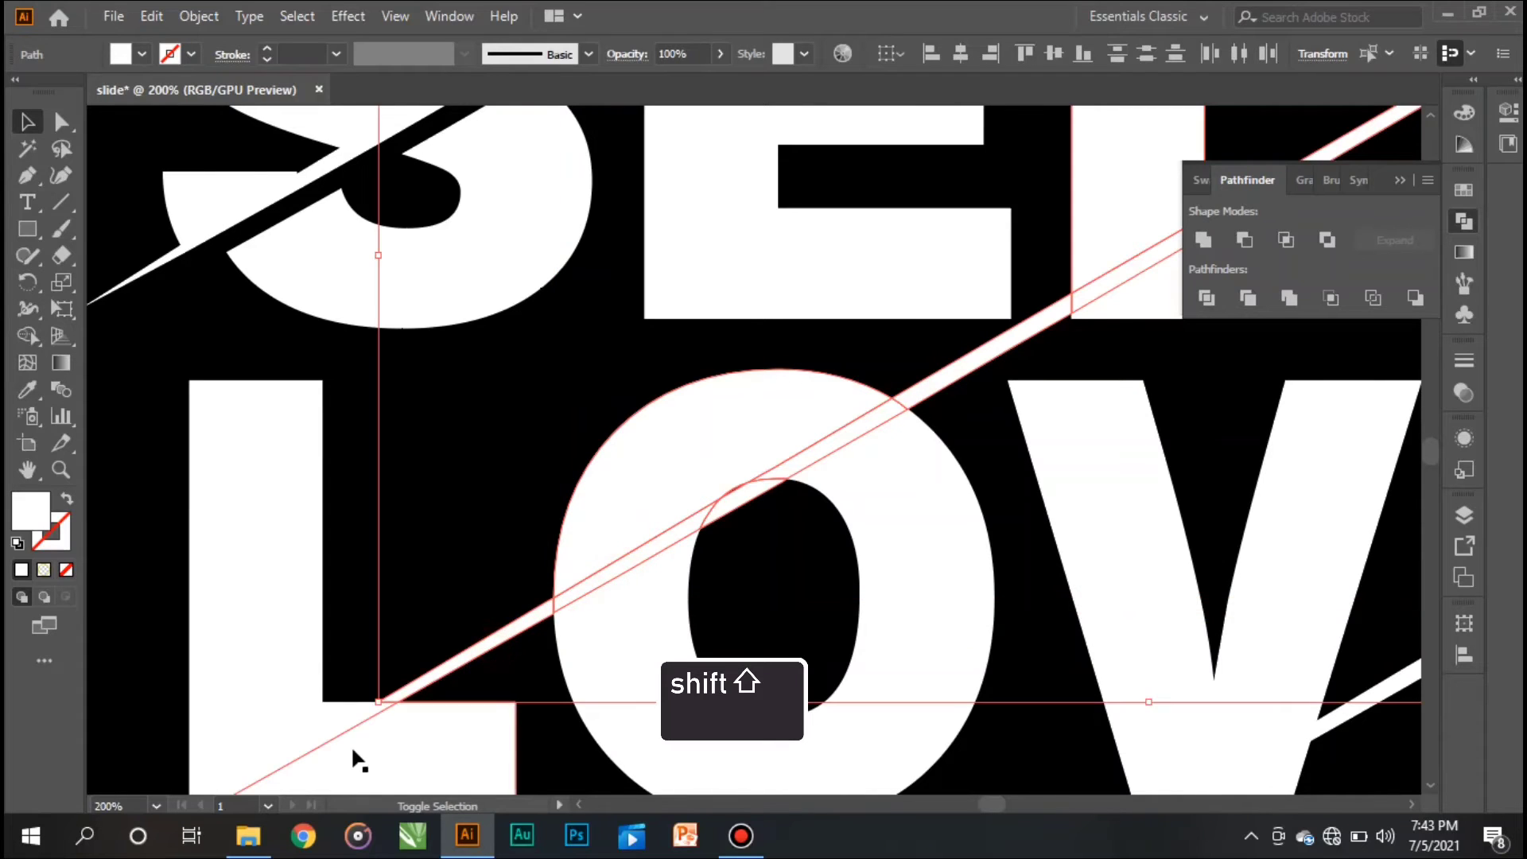
pyautogui.keyDown('shift'); pyautogui.click(231, 670); pyautogui.keyUp('shift')
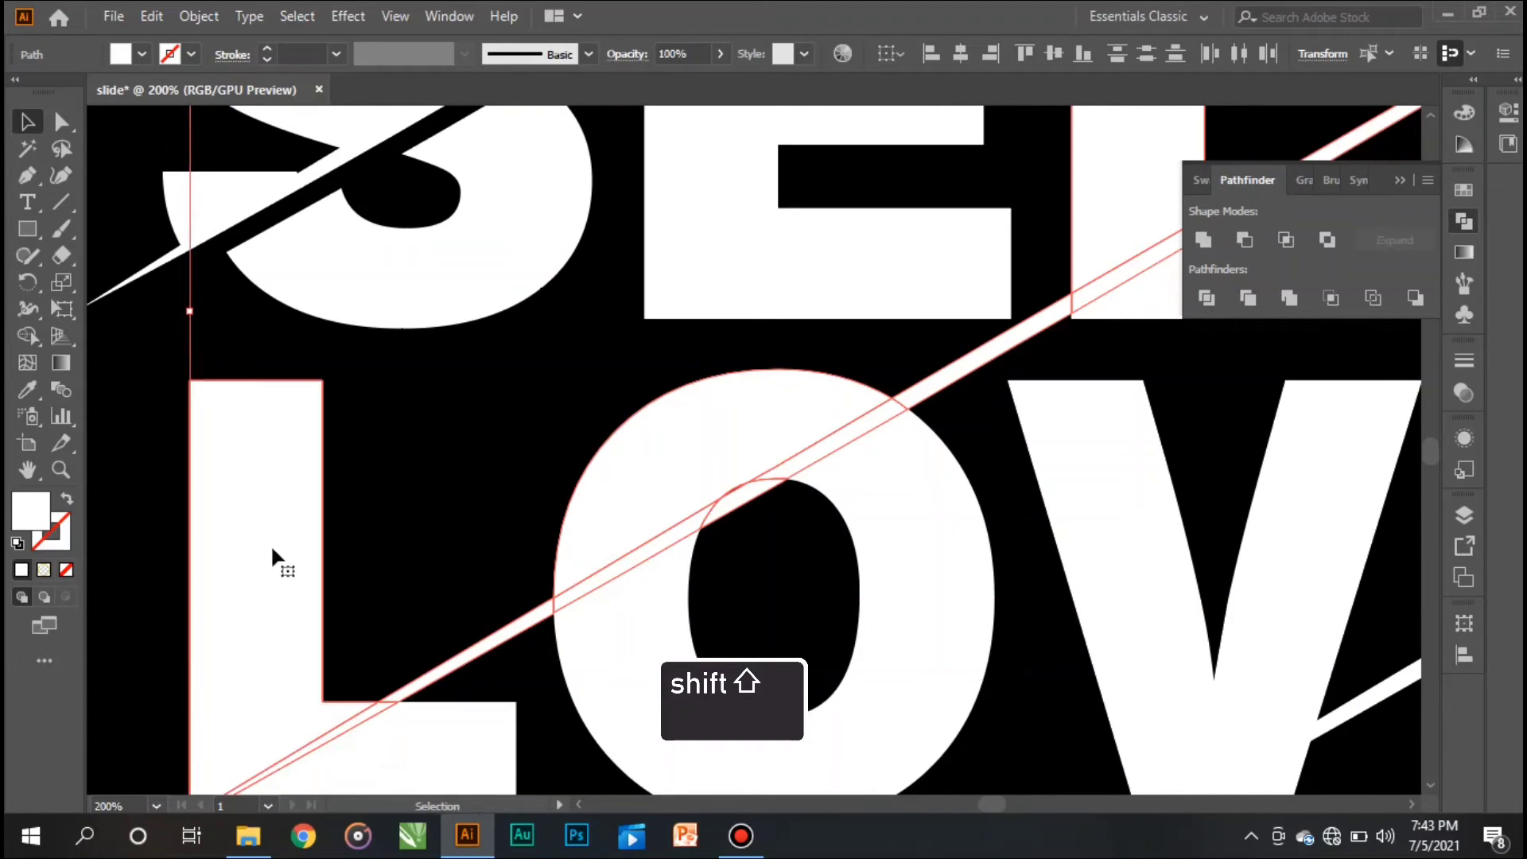
pyautogui.scroll(-3, 517, 526)
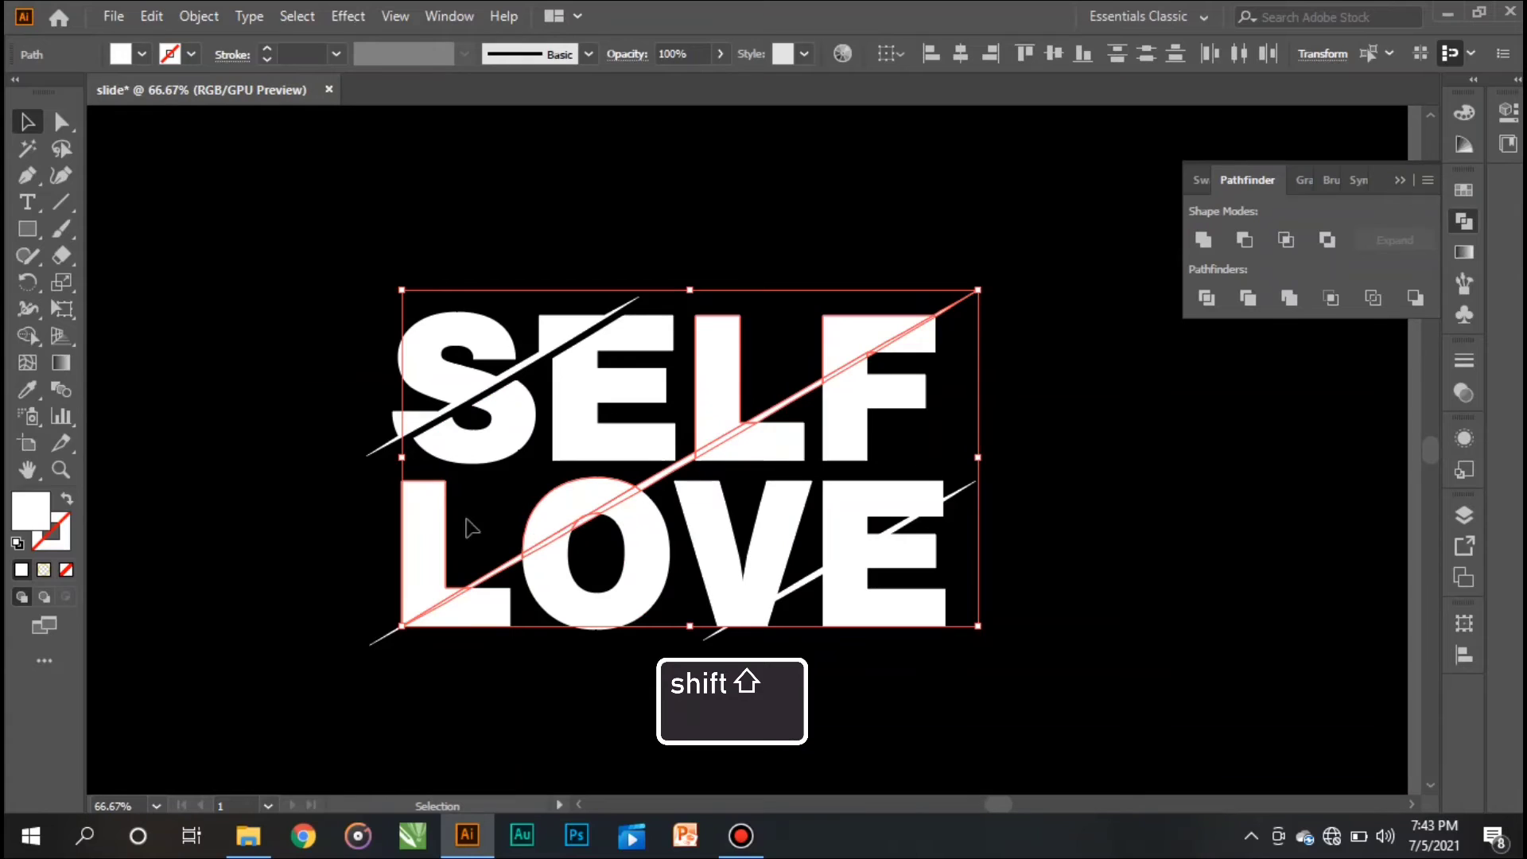
pyautogui.click(1204, 239)
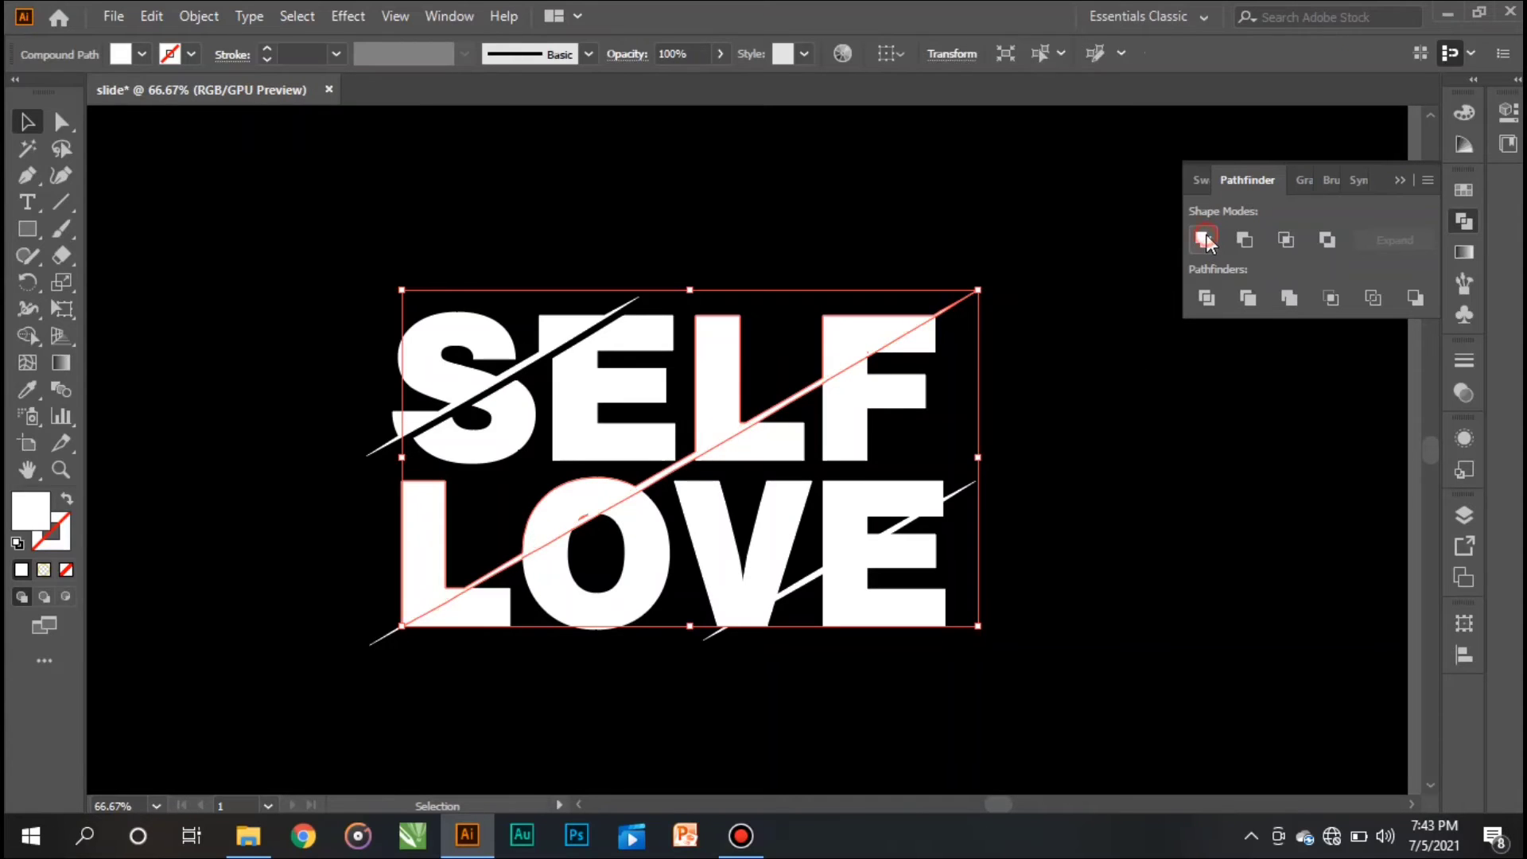
# Group the united middle shape with the lower pieces of the E and the S in SELF.
pyautogui.click(1066, 394)
pyautogui.click(860, 352)
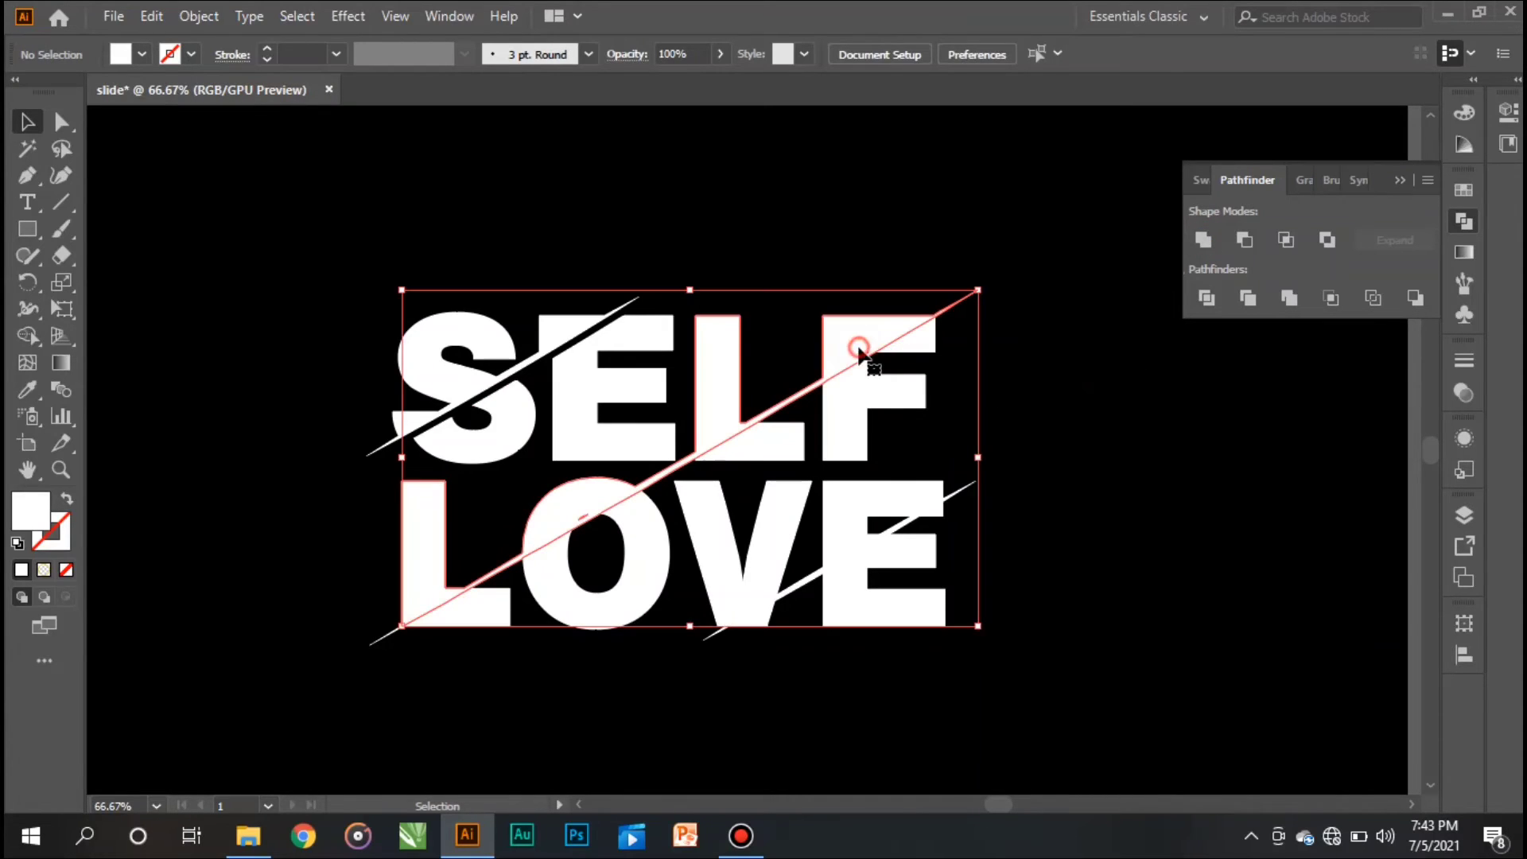
pyautogui.keyDown('shift'); pyautogui.click(632, 395); pyautogui.keyUp('shift')
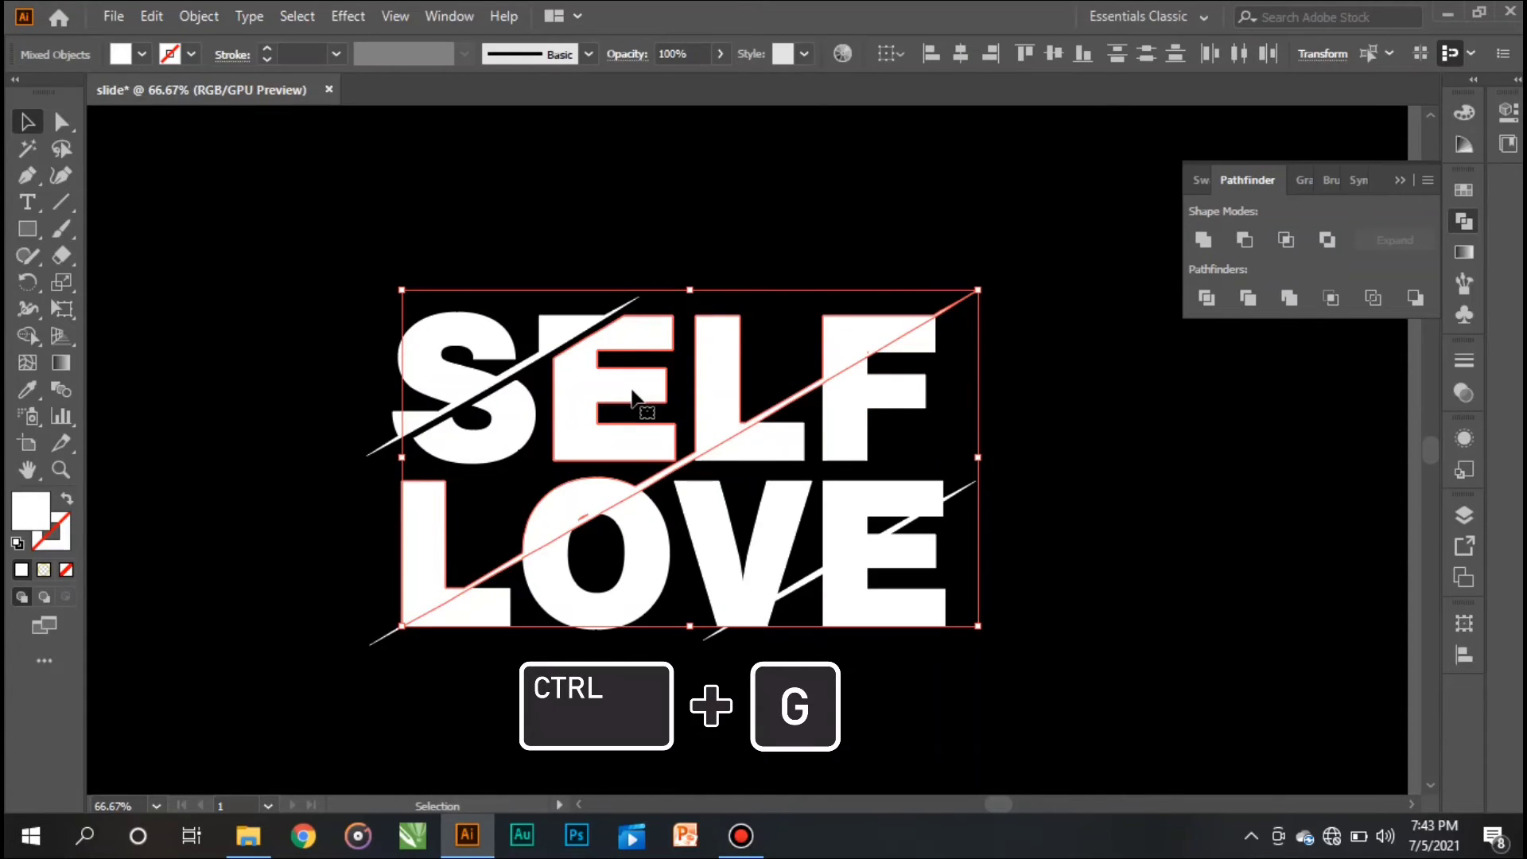
pyautogui.press('ctrl')
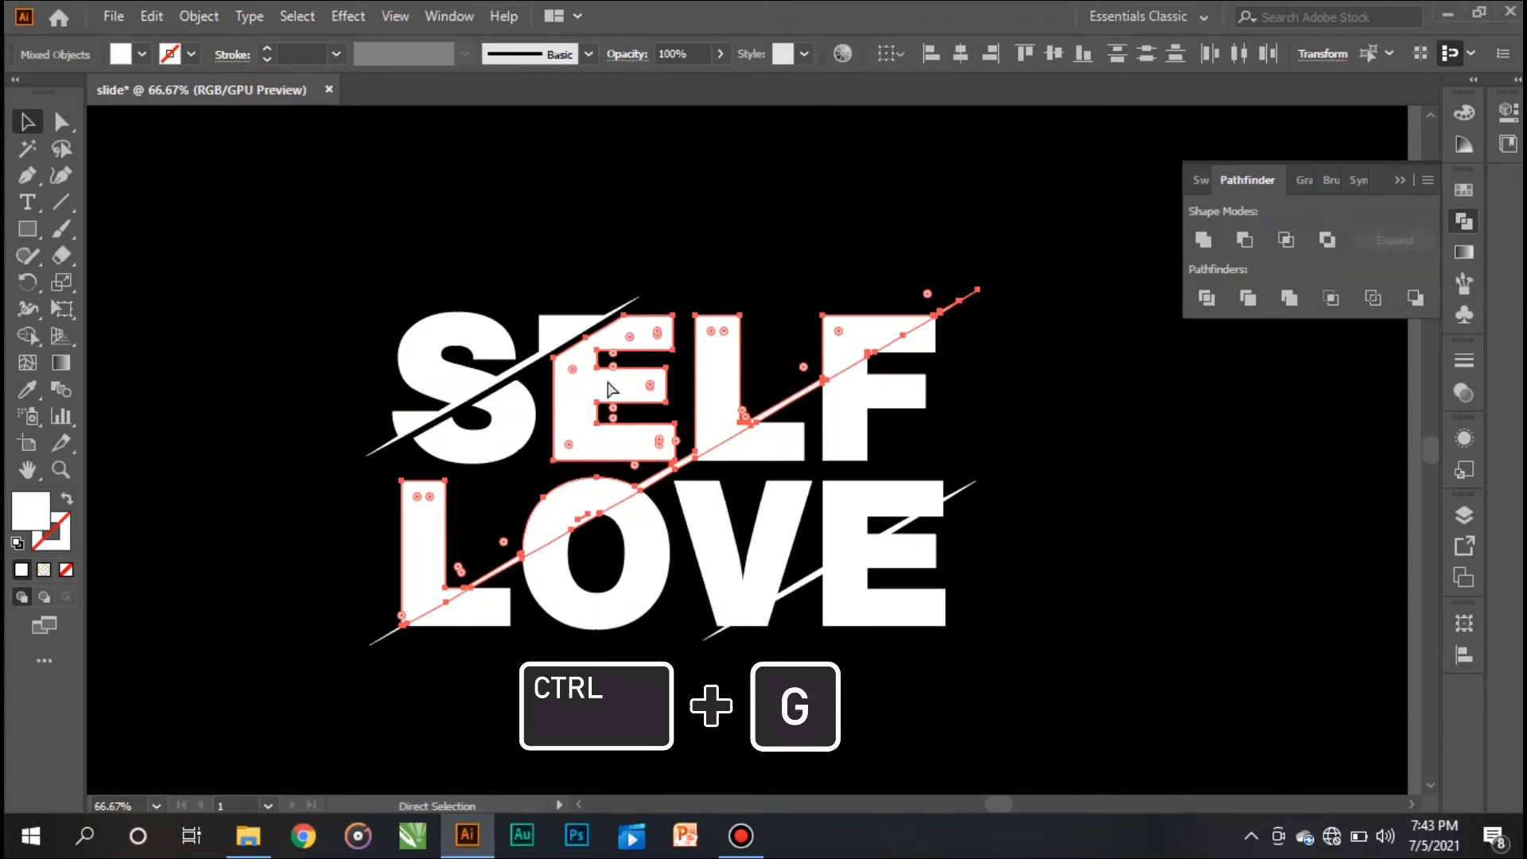
pyautogui.hotkey('ctrl', 'g')
pyautogui.click(733, 239)
pyautogui.click(509, 418)
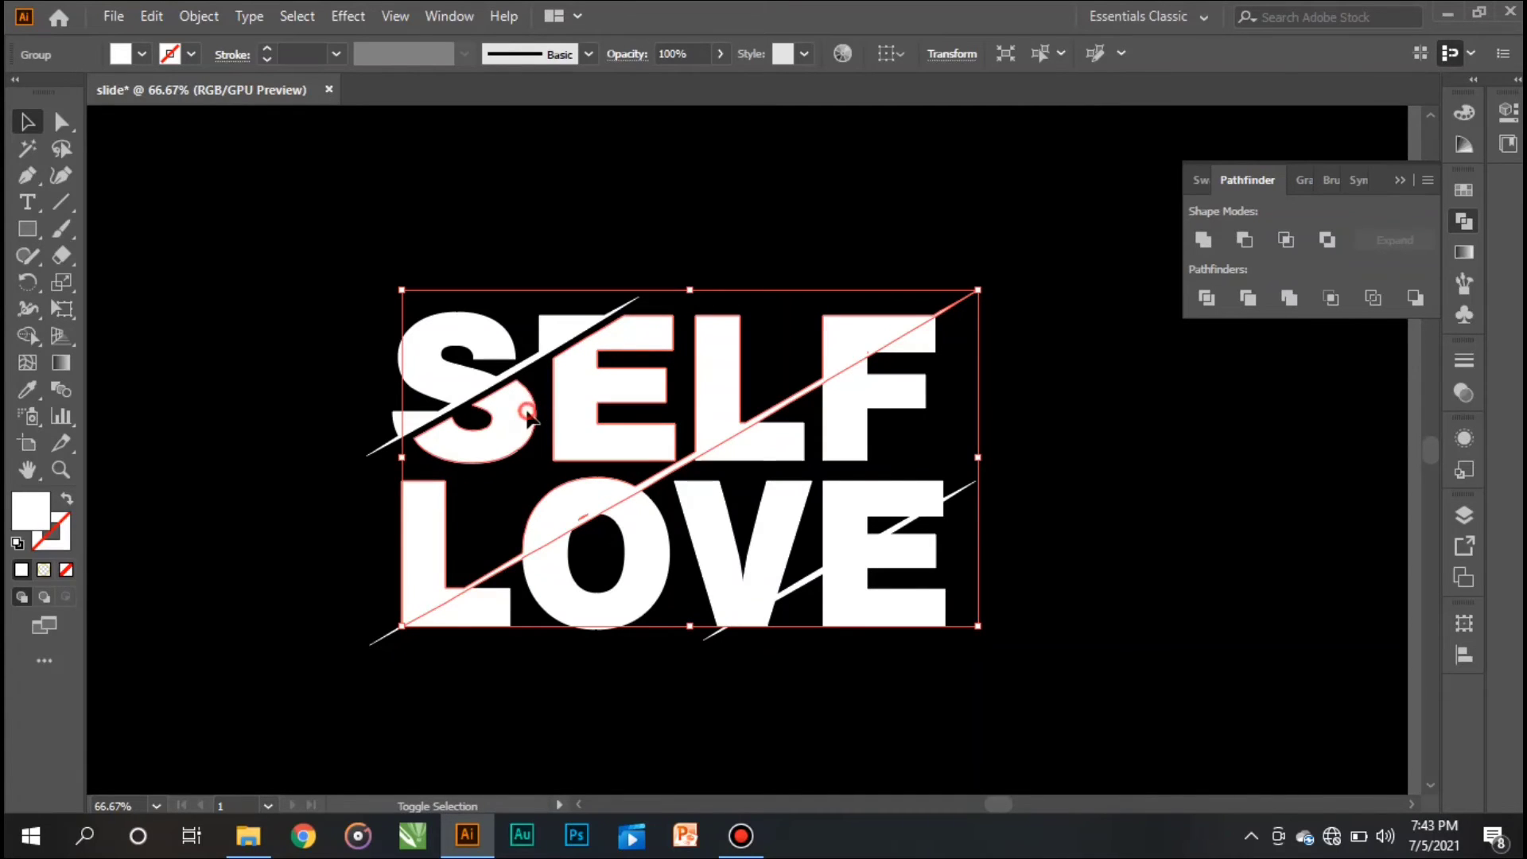
pyautogui.keyDown('shift'); pyautogui.click(527, 411); pyautogui.keyUp('shift')
pyautogui.hotkey('ctrl', 'g')
pyautogui.click(787, 228)
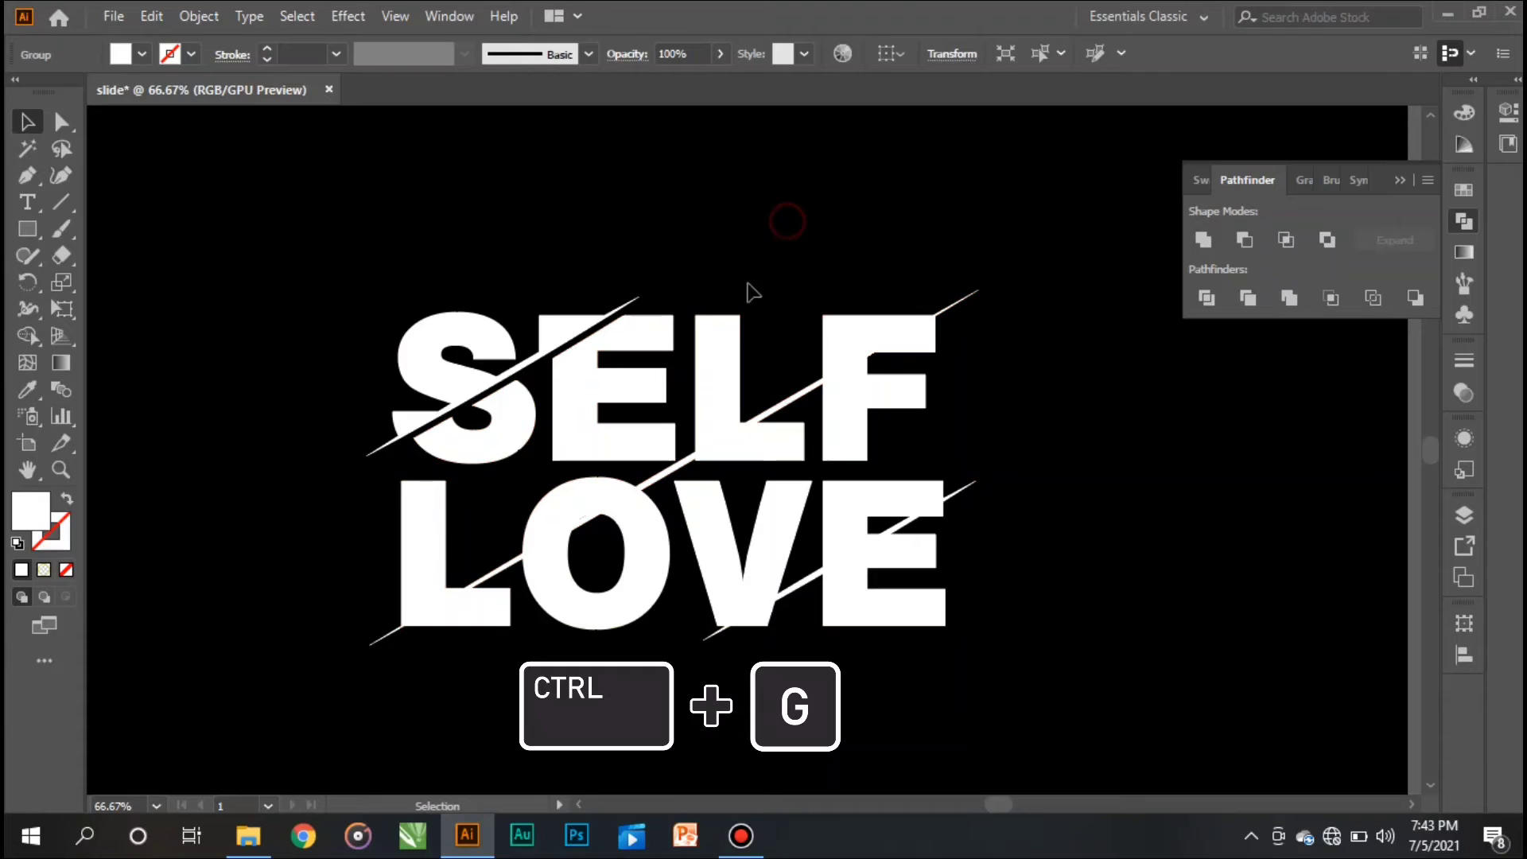
# Try nudging the grouped pieces and the upper S and E piece horizontally left, away from the long diagonal.
pyautogui.click(640, 384)
pyautogui.keyDown('shift'); pyautogui.click(459, 347); pyautogui.keyUp('shift')
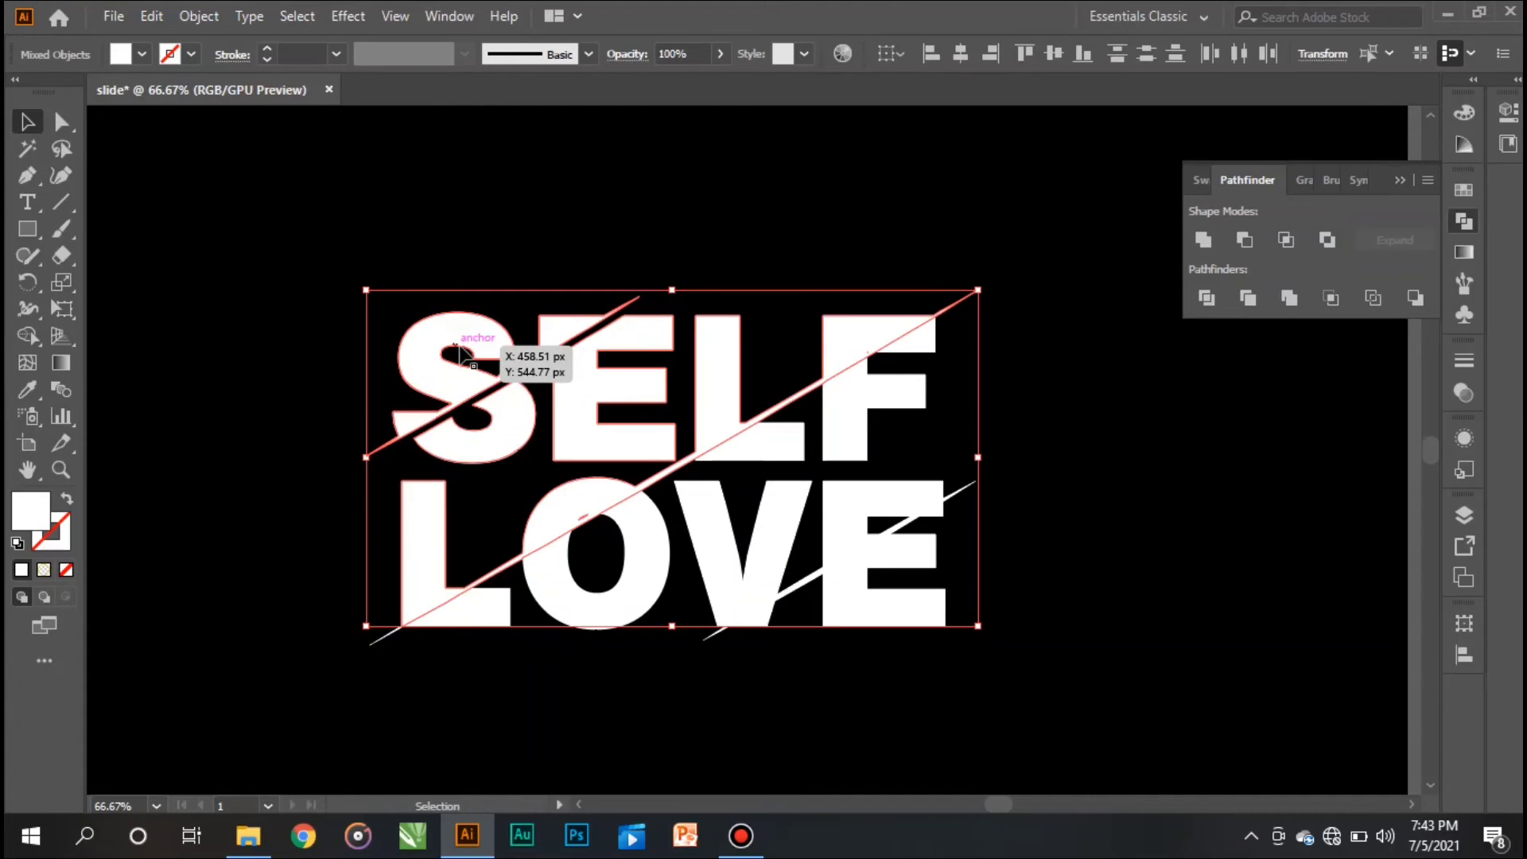
pyautogui.press('Left')
pyautogui.press('Left')
pyautogui.press('Left')
pyautogui.press('Left')
pyautogui.press('Left')
pyautogui.press('Left')
pyautogui.press('Left')
pyautogui.press('Left')
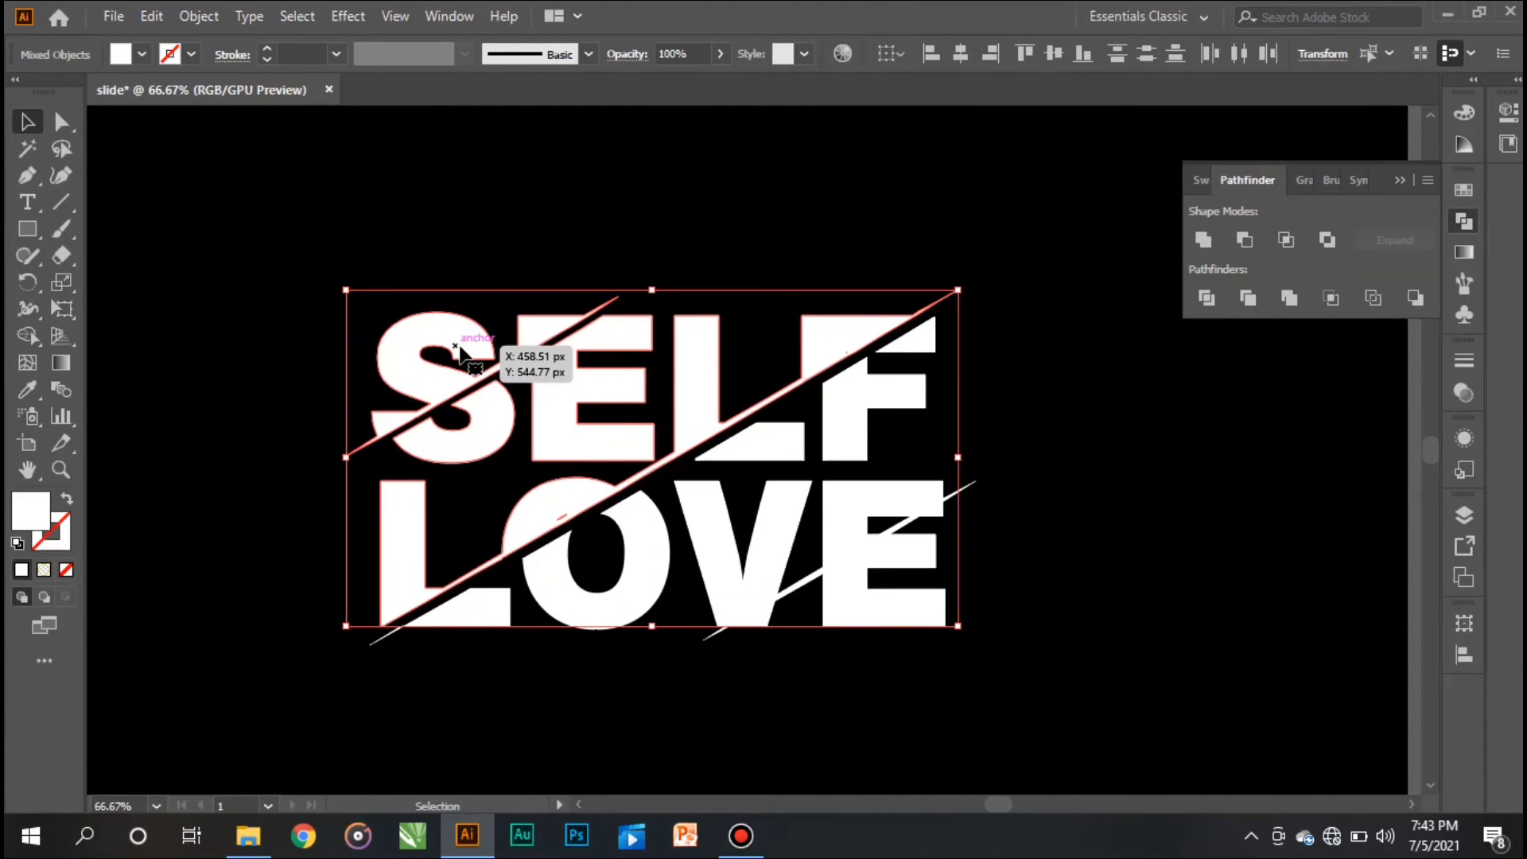
pyautogui.press('Right')
pyautogui.press('Right')
pyautogui.press('Right')
pyautogui.press('Right')
pyautogui.press('Right')
pyautogui.press('Right')
pyautogui.press('Right')
pyautogui.press('Right')
pyautogui.press('Right')
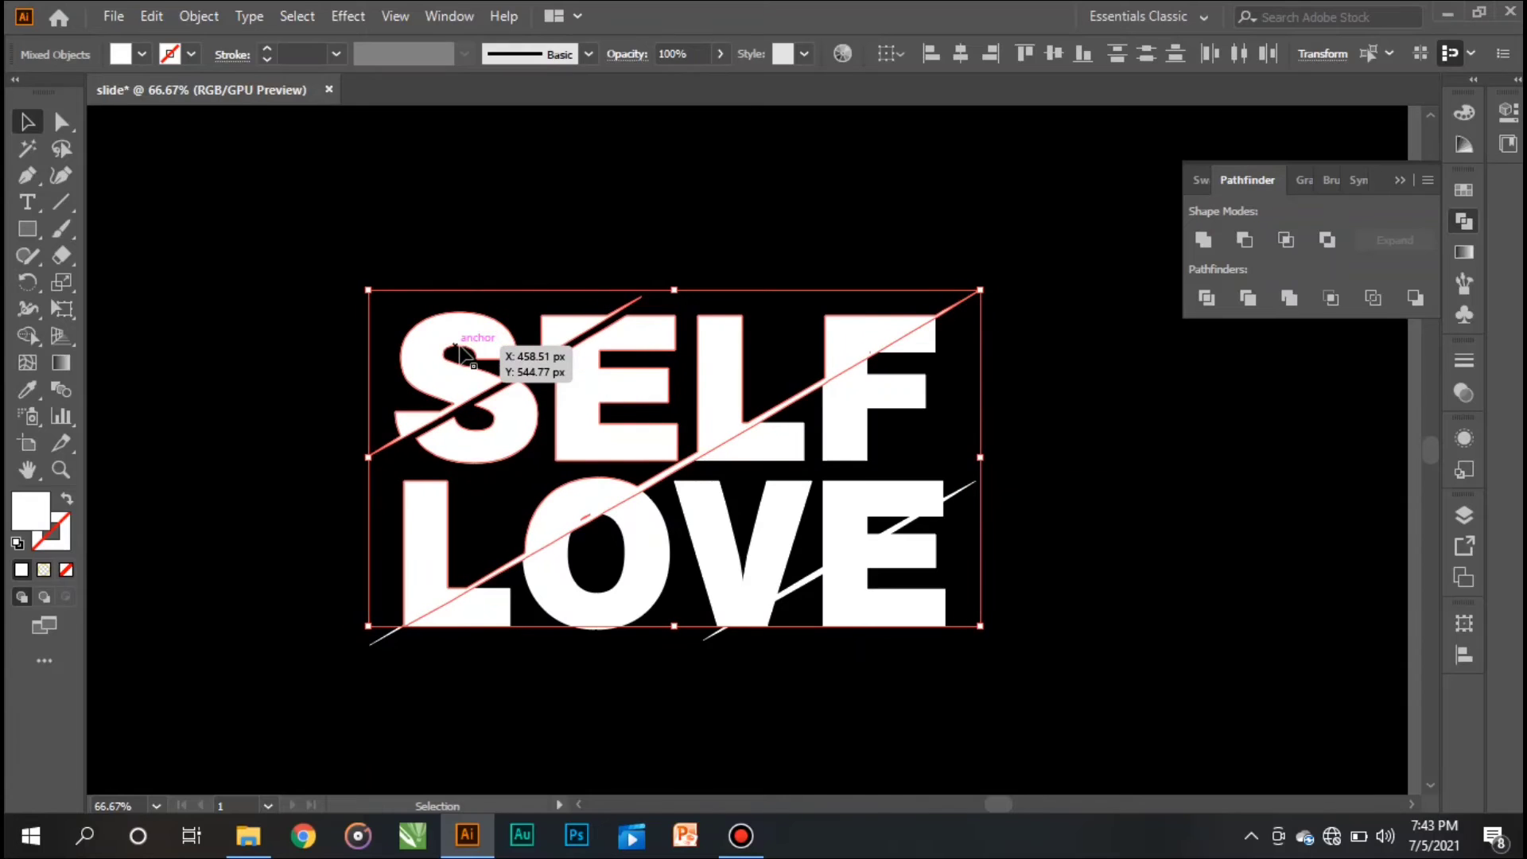
pyautogui.press('Right')
# Shift the grouped pieces slightly left so the L of LOVE lines up with the pointed sliver at the long diagonal's lower end.
pyautogui.click(402, 692)
pyautogui.scroll(4, 385, 633)
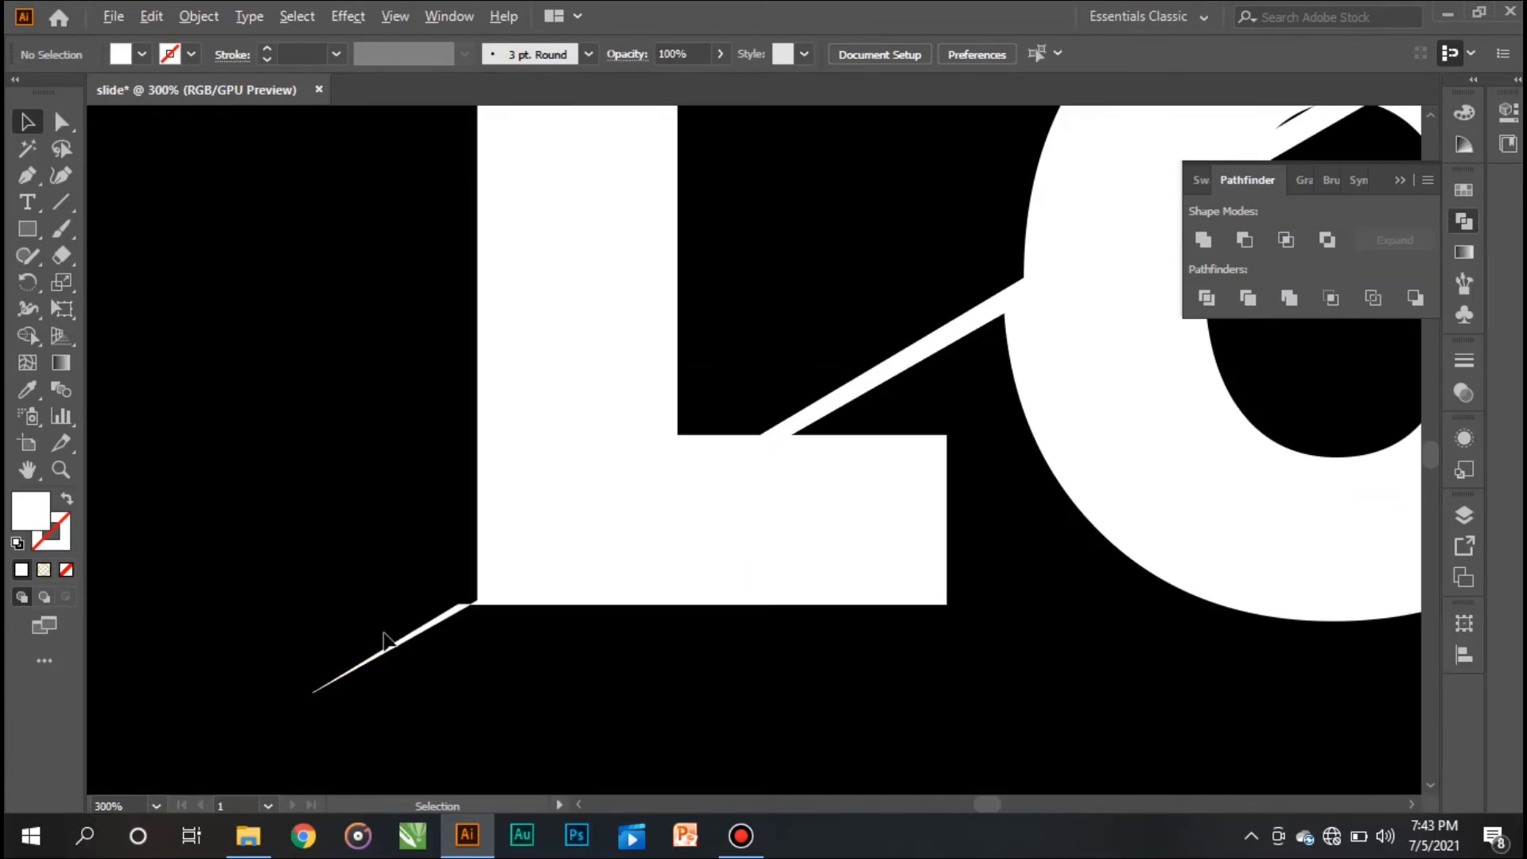
pyautogui.hotkey('ctrl', 'z')
pyautogui.click(530, 652)
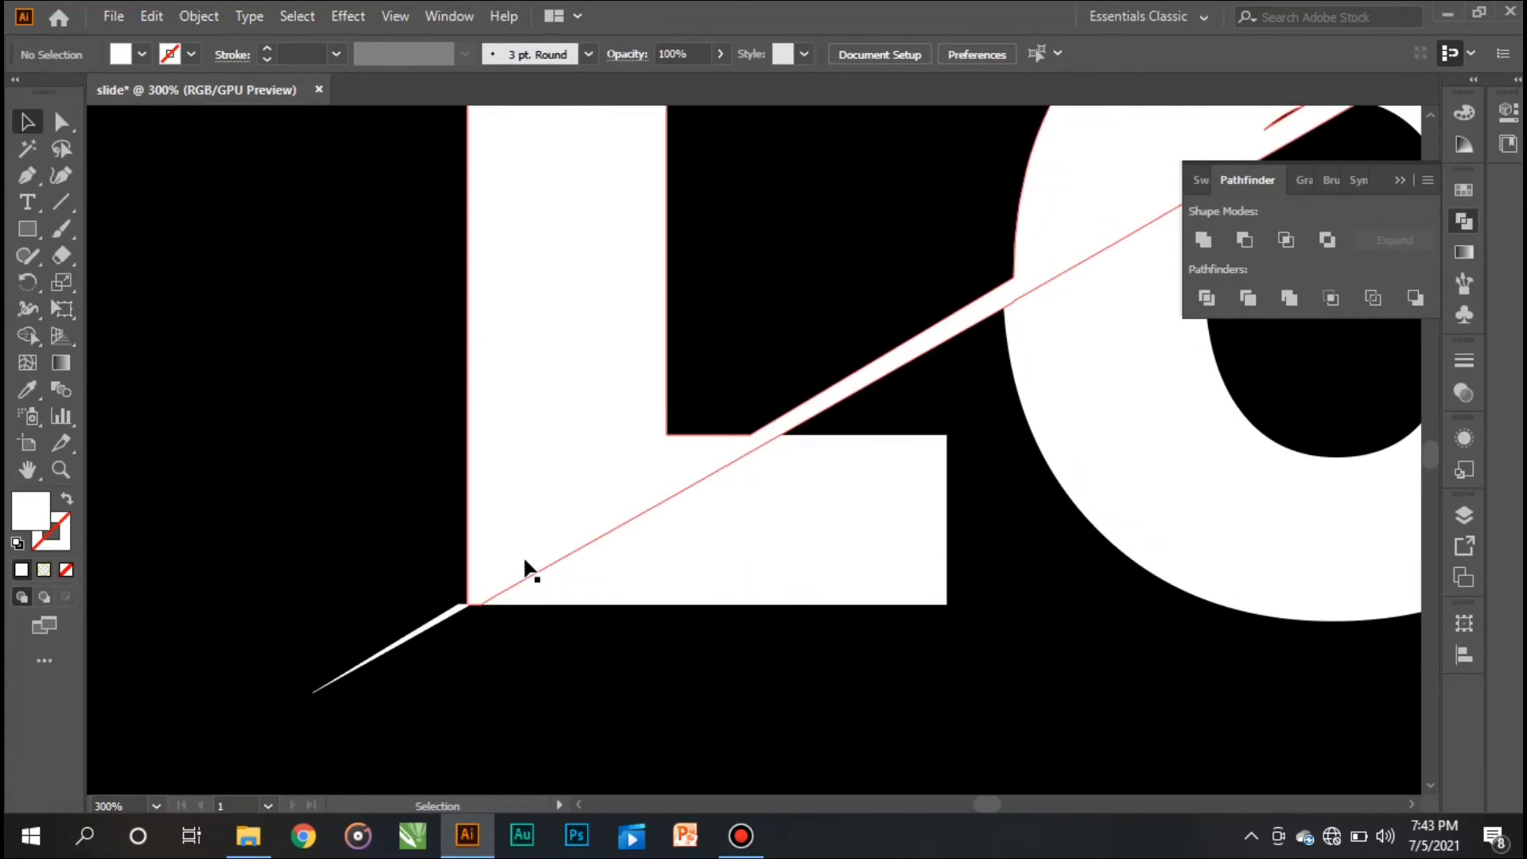
pyautogui.click(523, 558)
pyautogui.moveTo(523, 558); pyautogui.dragTo(514, 559)
pyautogui.click(517, 642)
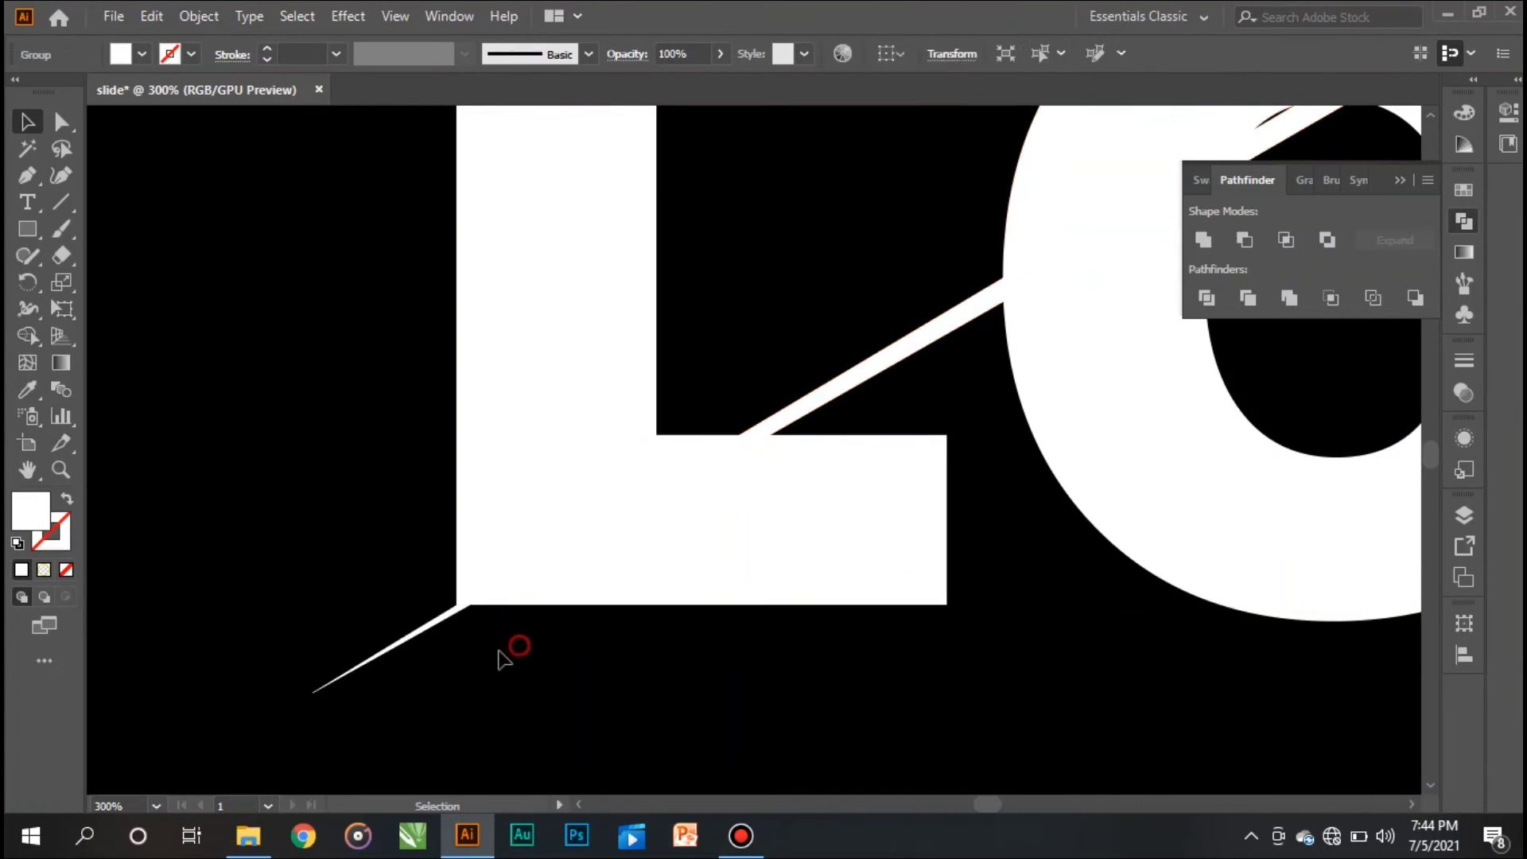
# Unite the leftover pointed sliver below the L of LOVE with the grouped pieces using Pathfinder.
pyautogui.click(447, 625)
pyautogui.keyDown('shift'); pyautogui.click(518, 569); pyautogui.keyUp('shift')
pyautogui.keyDown('shift'); pyautogui.click(556, 556); pyautogui.keyUp('shift')
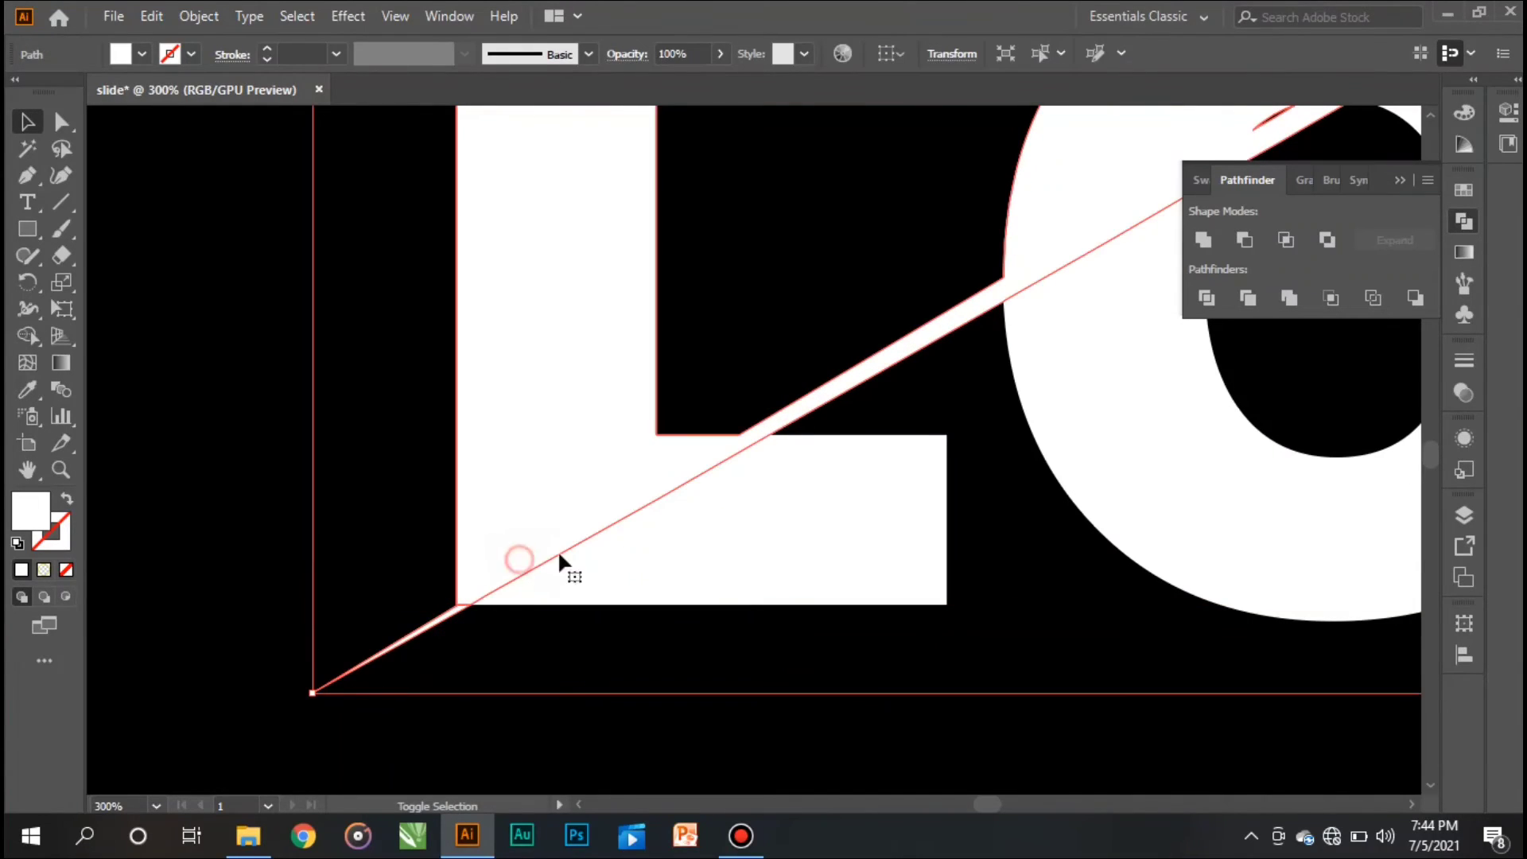
pyautogui.keyDown('shift'); pyautogui.click(1123, 287); pyautogui.keyUp('shift')
pyautogui.click(1203, 239)
pyautogui.click(586, 723)
# Nudge the grouped pieces together with the upper S and E piece horizontally left to open a gap along the long diagonal.
pyautogui.hotkey('ctrl', '1')
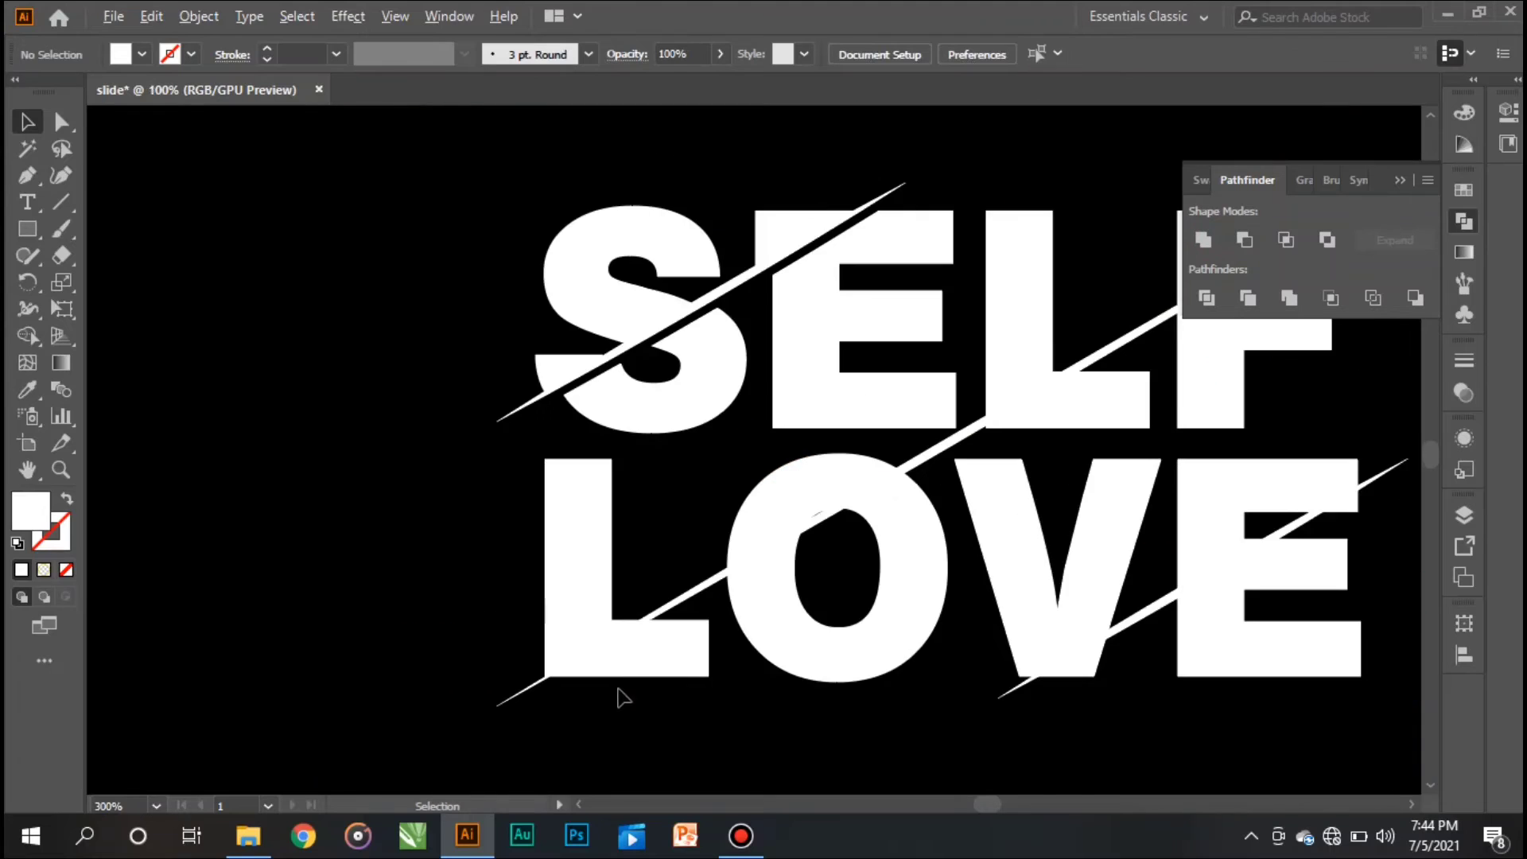
pyautogui.hotkey('ctrl', 'a')
pyautogui.hotkey('ctrl', '-')
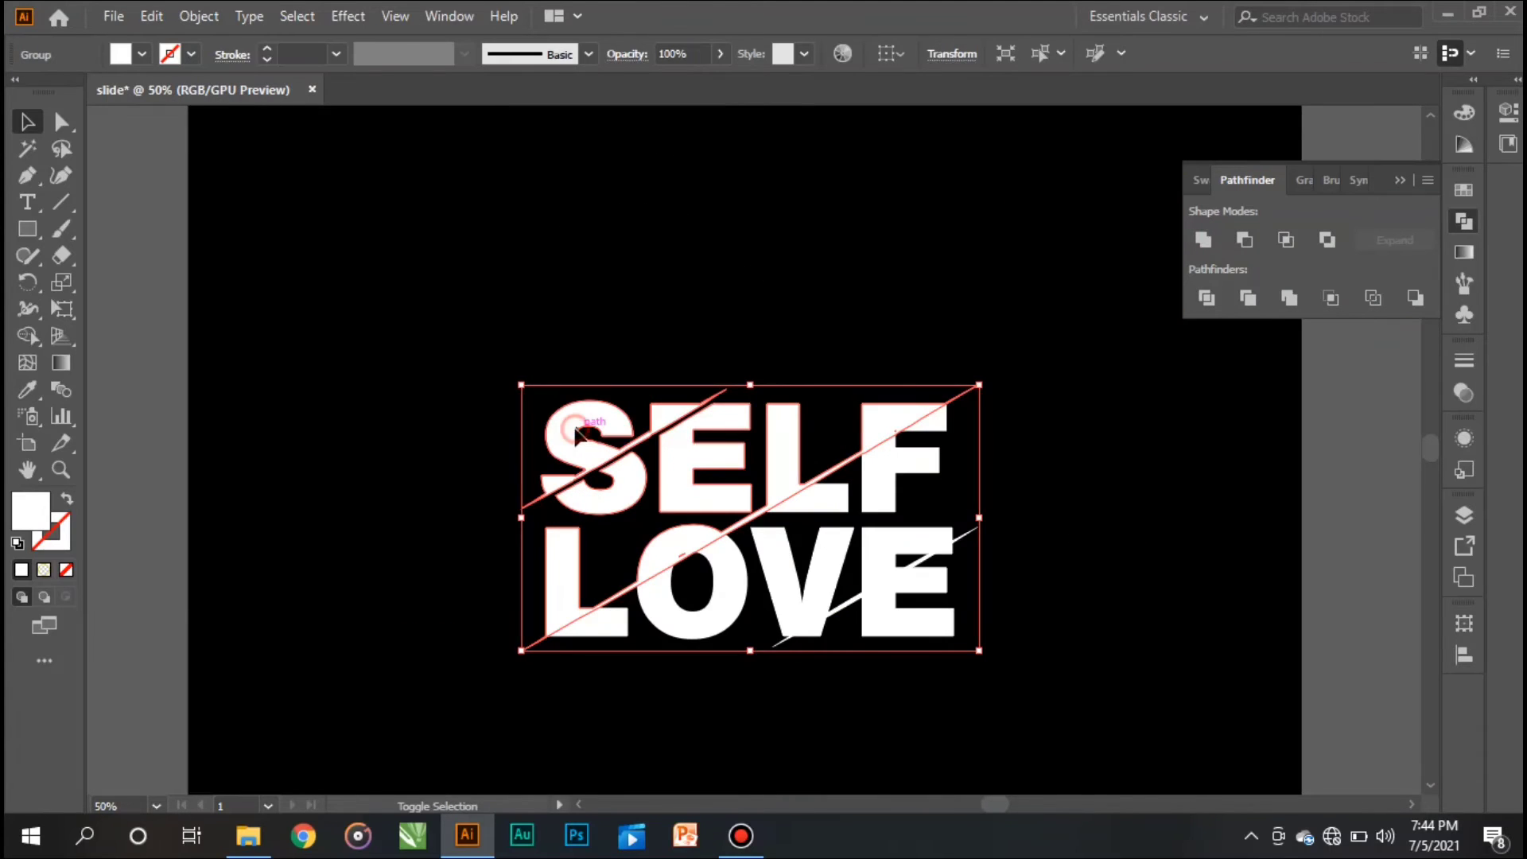
pyautogui.hotkey('shift', 'Left')
pyautogui.hotkey('shift', 'Left')
pyautogui.hotkey('shift', 'Left')
pyautogui.hotkey('shift', 'Left')
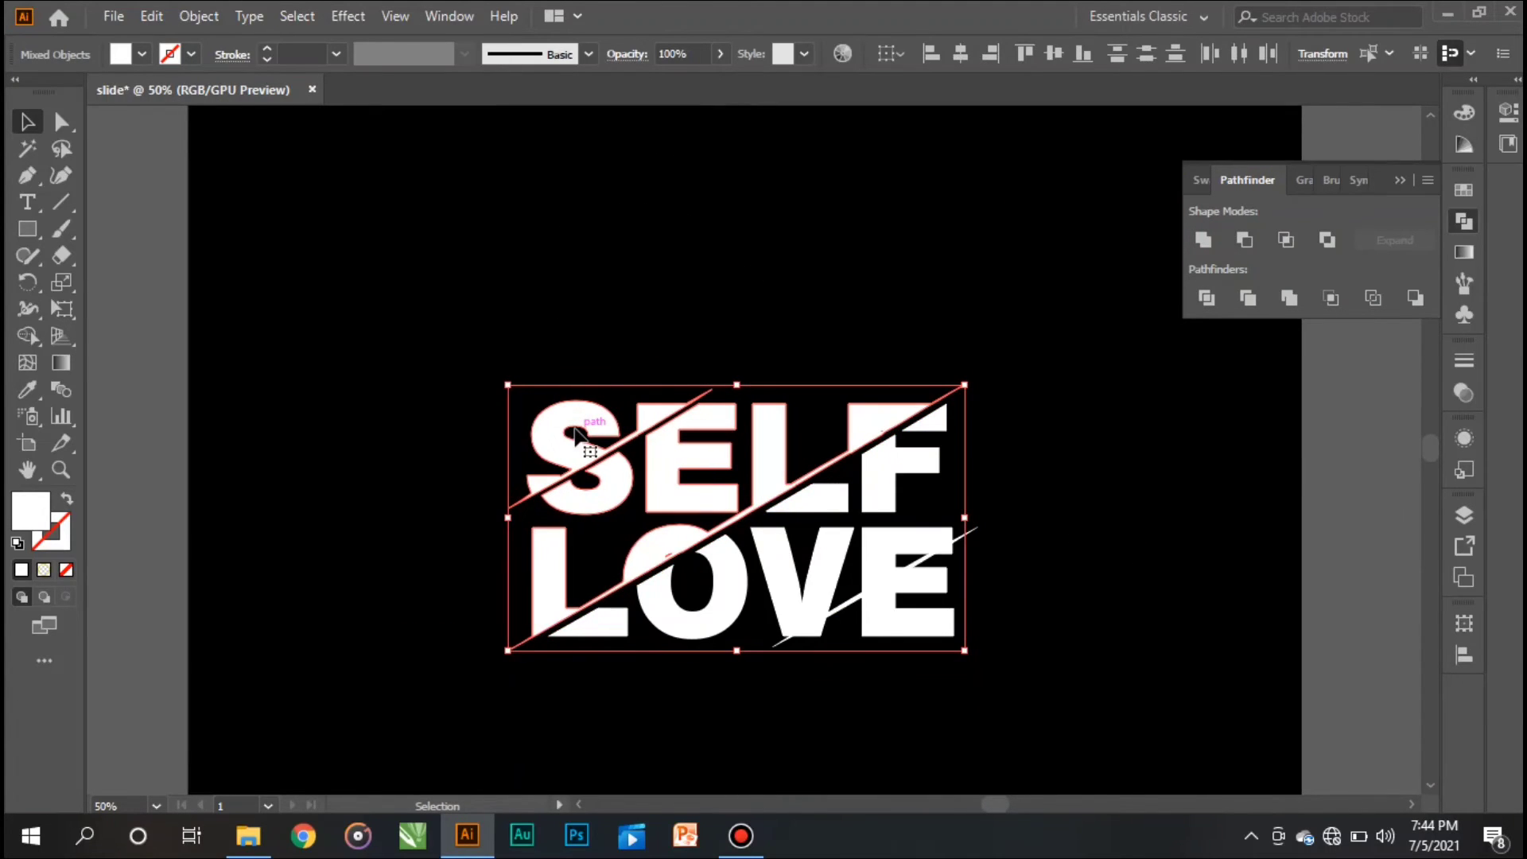
pyautogui.hotkey('shift', 'Left')
pyautogui.hotkey('shift', 'Left')
pyautogui.hotkey('shift', 'Right')
pyautogui.hotkey('shift', 'Right')
pyautogui.hotkey('shift', 'Right')
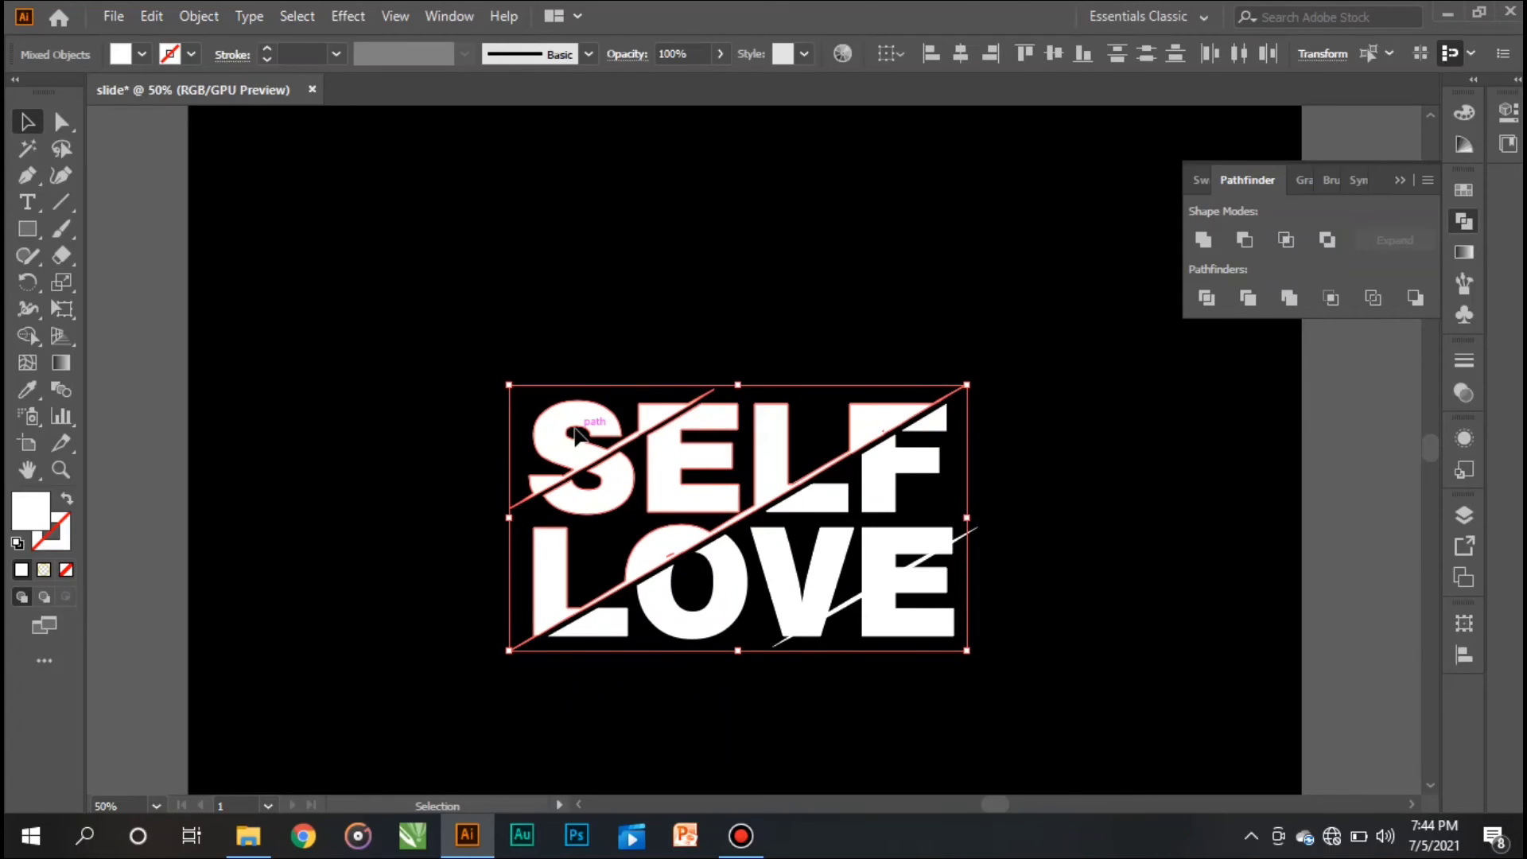
# Nudge the selected upper pieces slightly right to narrow the long diagonal gap, and deselect them.
pyautogui.scroll(1, 579, 461)
pyautogui.scroll(1, 700, 541)
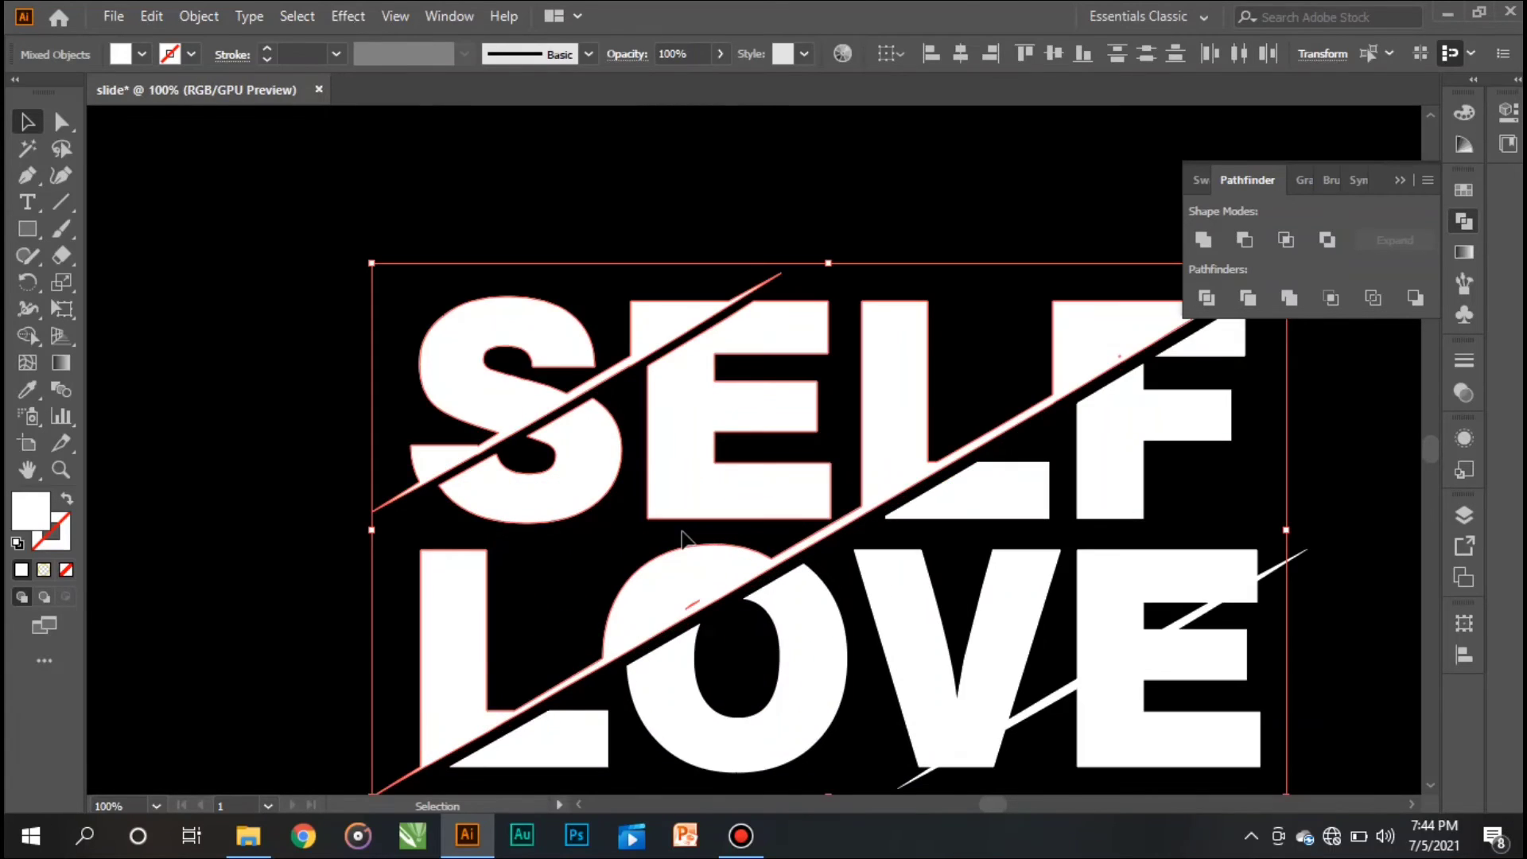
pyautogui.press('Right')
pyautogui.press('Right')
pyautogui.press('Right')
pyautogui.press('Right')
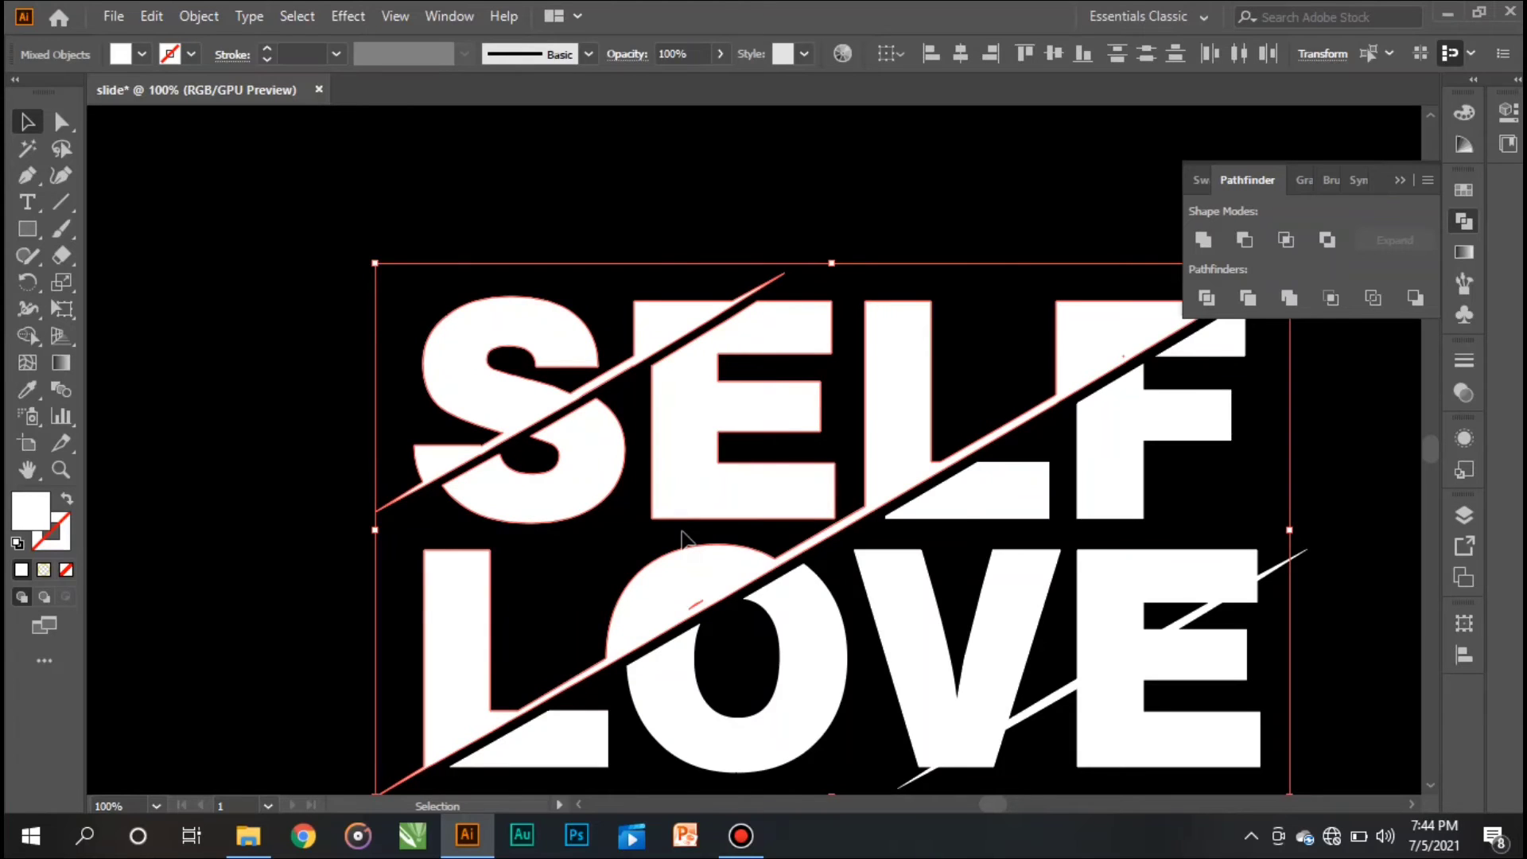
pyautogui.click(314, 489)
pyautogui.scroll(-1, 1039, 408)
pyautogui.scroll(-3, 867, 454)
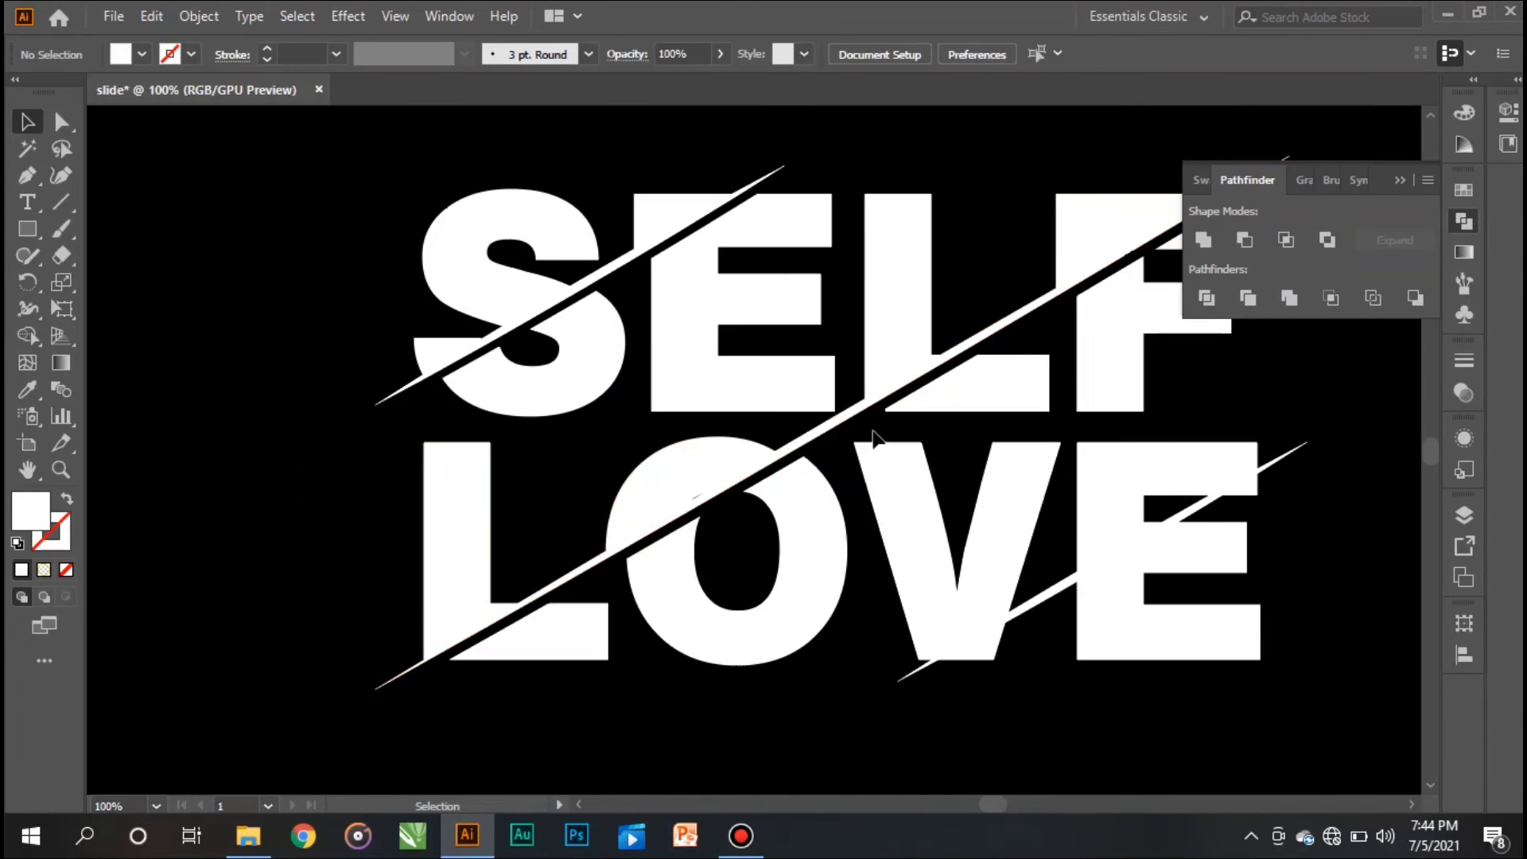
# Shift the upper grouped pieces a touch further right to fine-tune the long diagonal gap.
pyautogui.moveTo(946, 314); pyautogui.dragTo(941, 311)
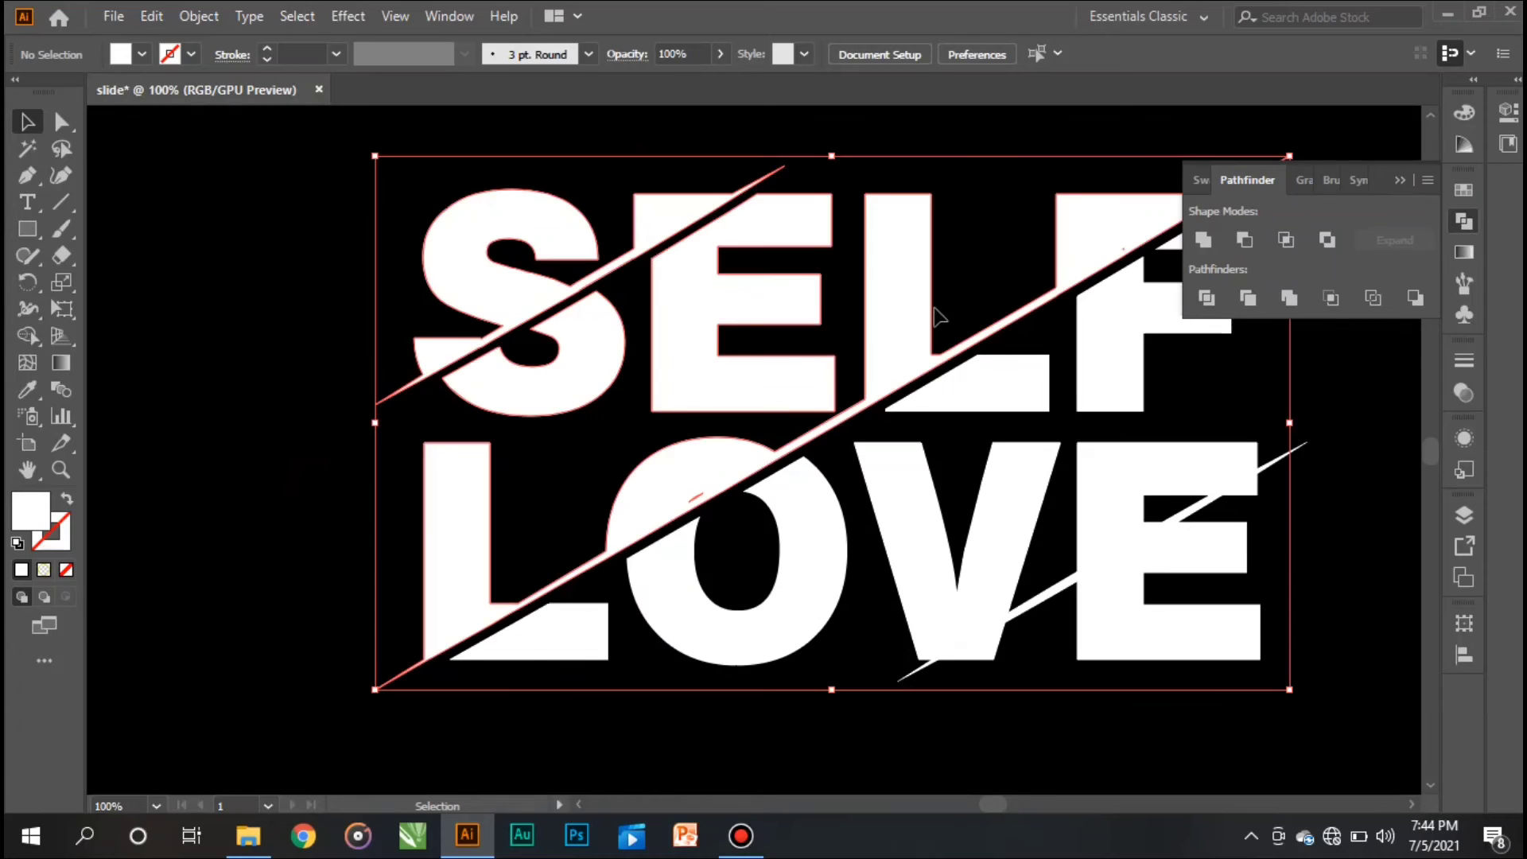
pyautogui.click(1352, 573)
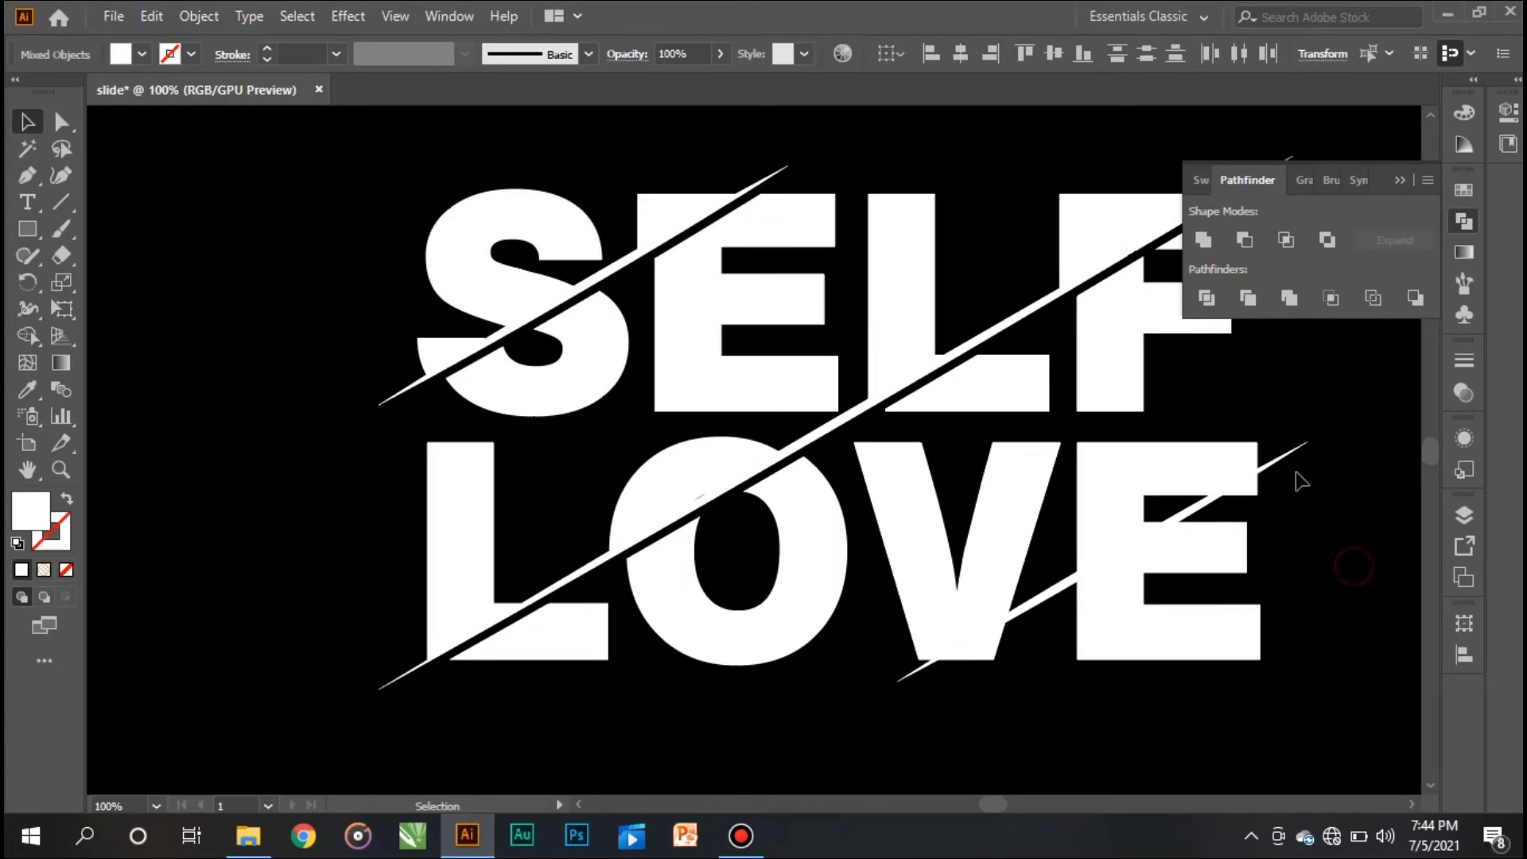
# Unite the slivers along the short lower diagonal with the lower V and E pieces of LOVE using Pathfinder.
pyautogui.keyDown('shift'); pyautogui.click(1244, 481); pyautogui.keyUp('shift')
pyautogui.keyDown('shift'); pyautogui.click(1197, 513); pyautogui.keyUp('shift')
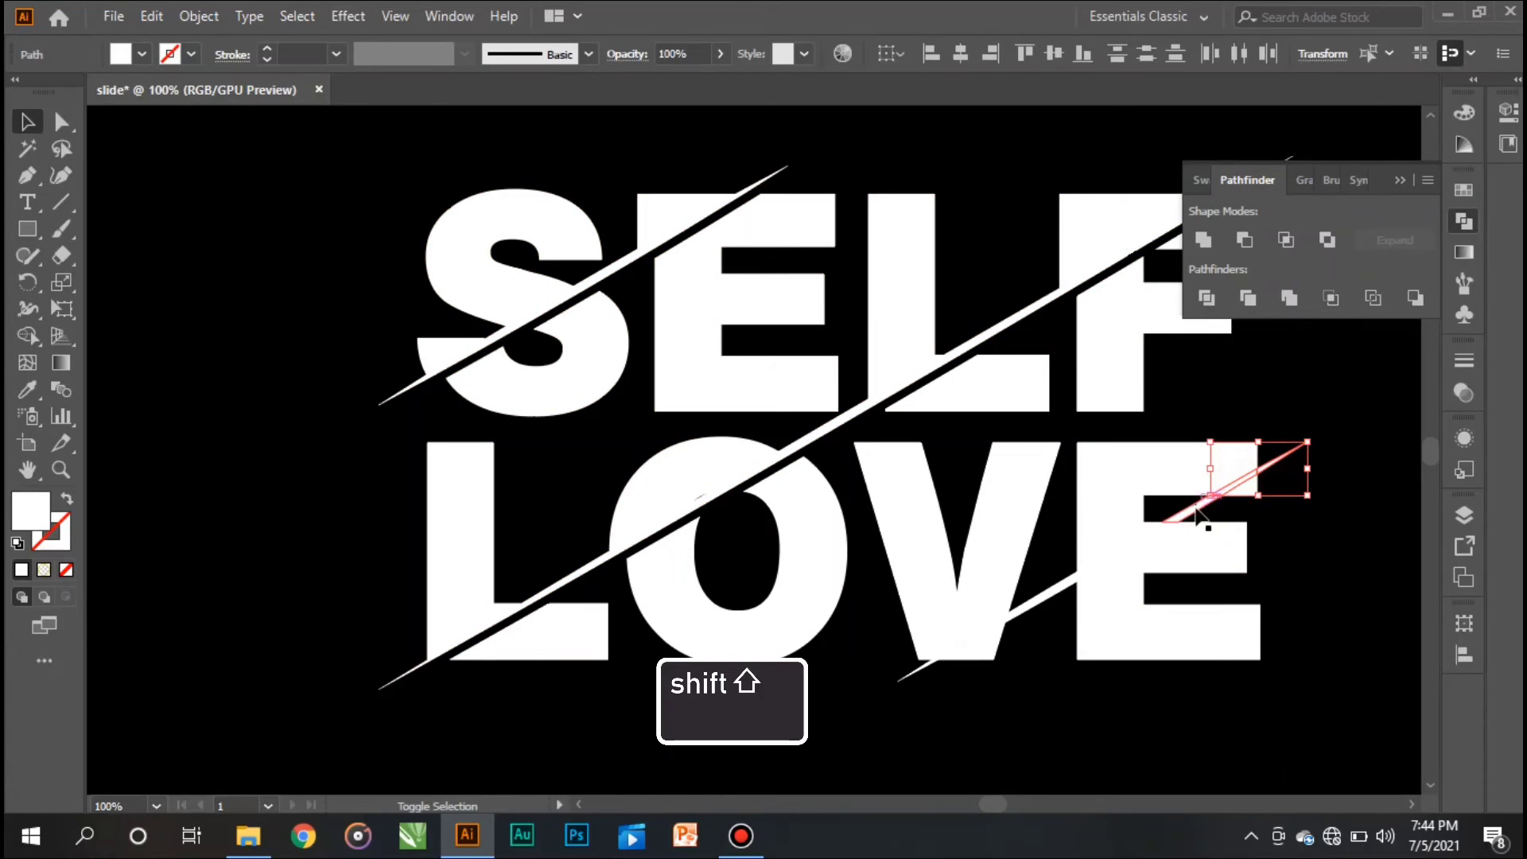
pyautogui.moveTo(1193, 513); pyautogui.dragTo(913, 683)
pyautogui.keyDown('shift'); pyautogui.click(1180, 658); pyautogui.keyUp('shift')
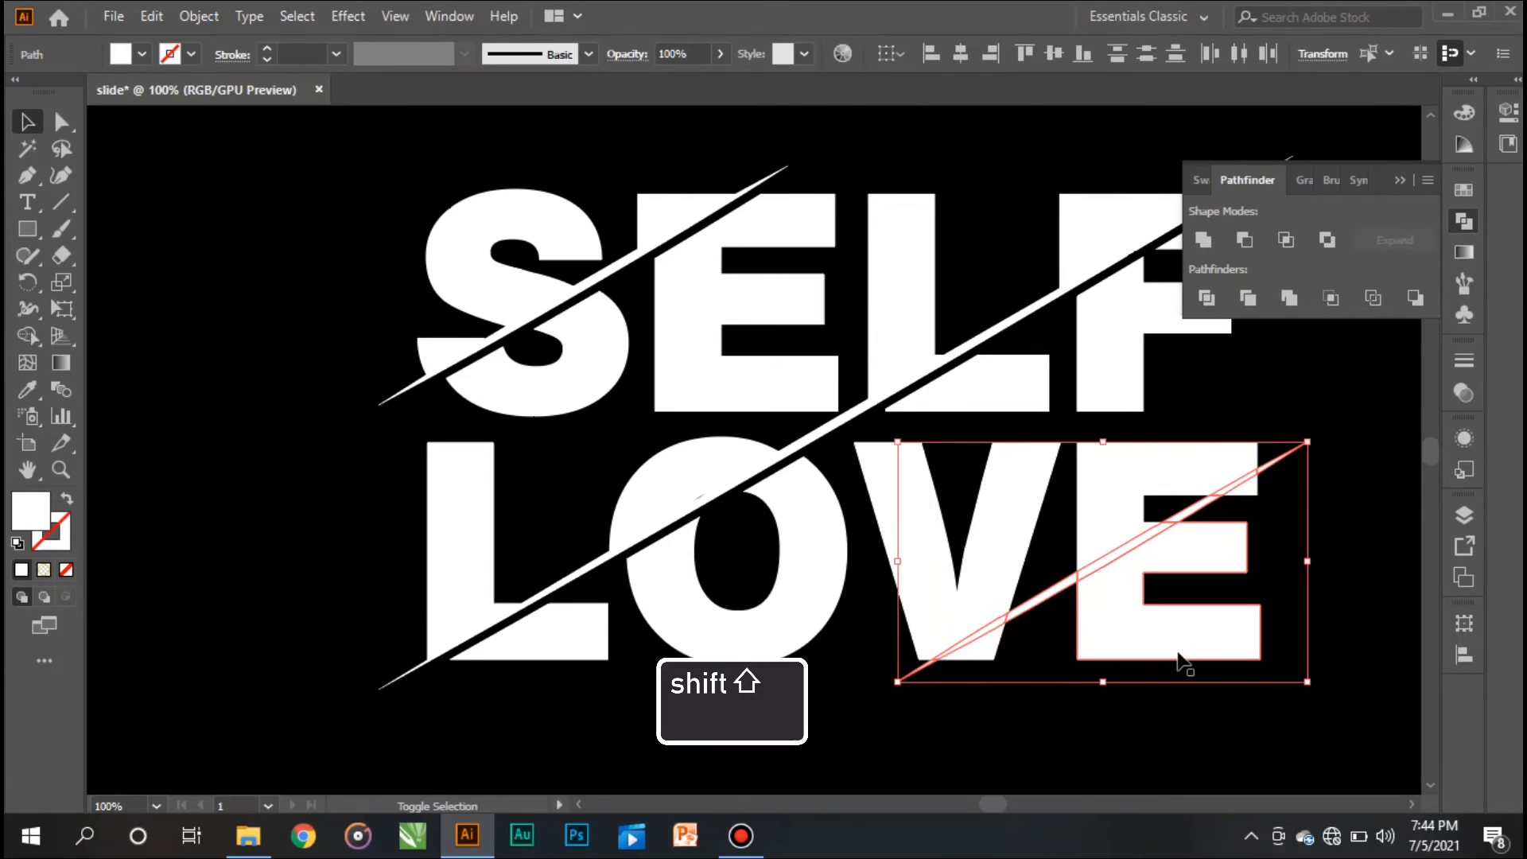
pyautogui.click(1202, 242)
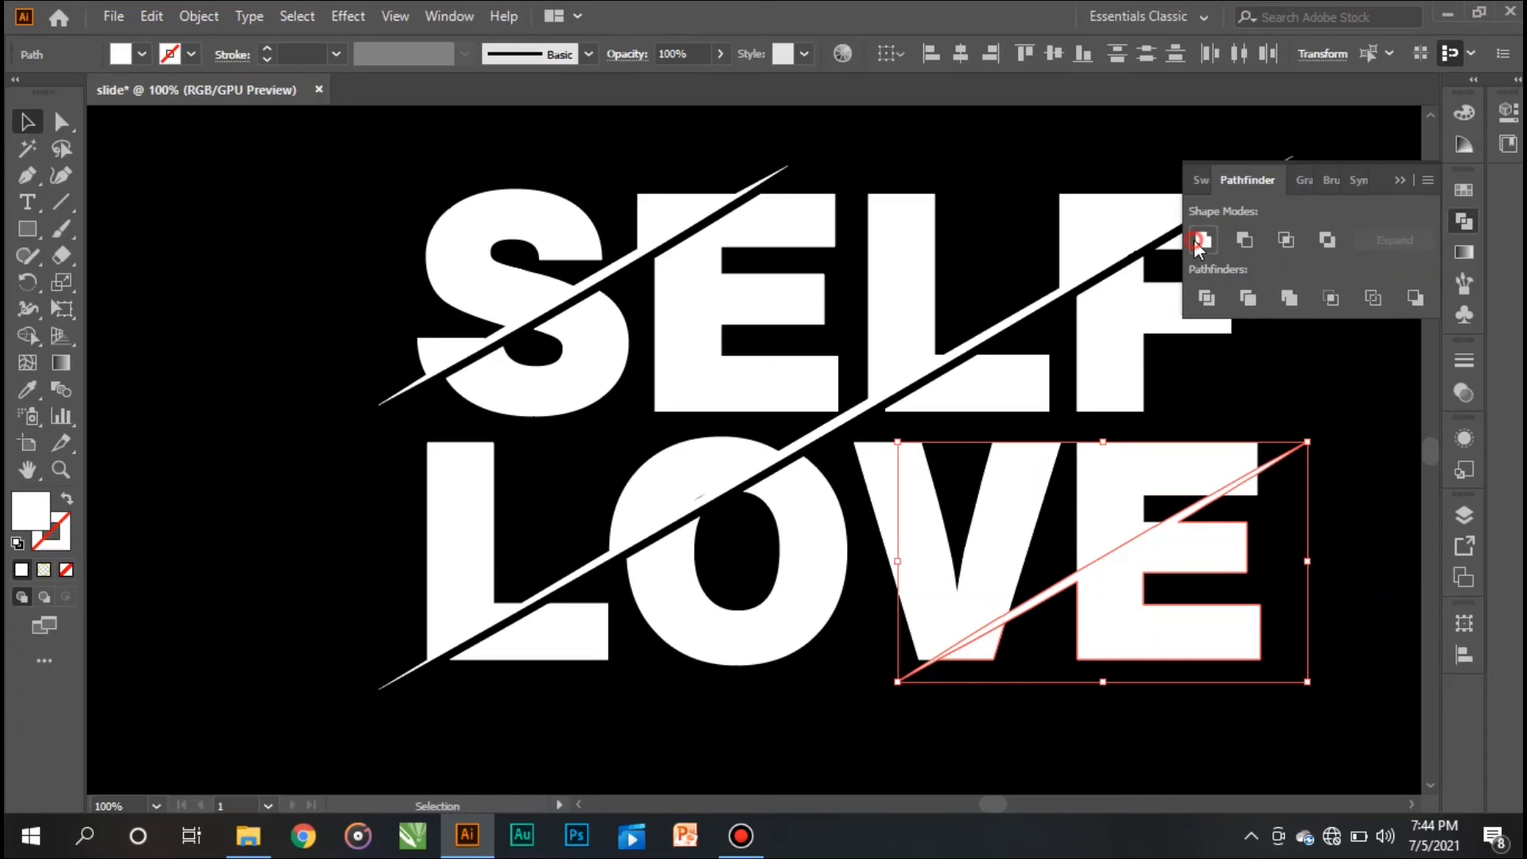
pyautogui.click(1356, 580)
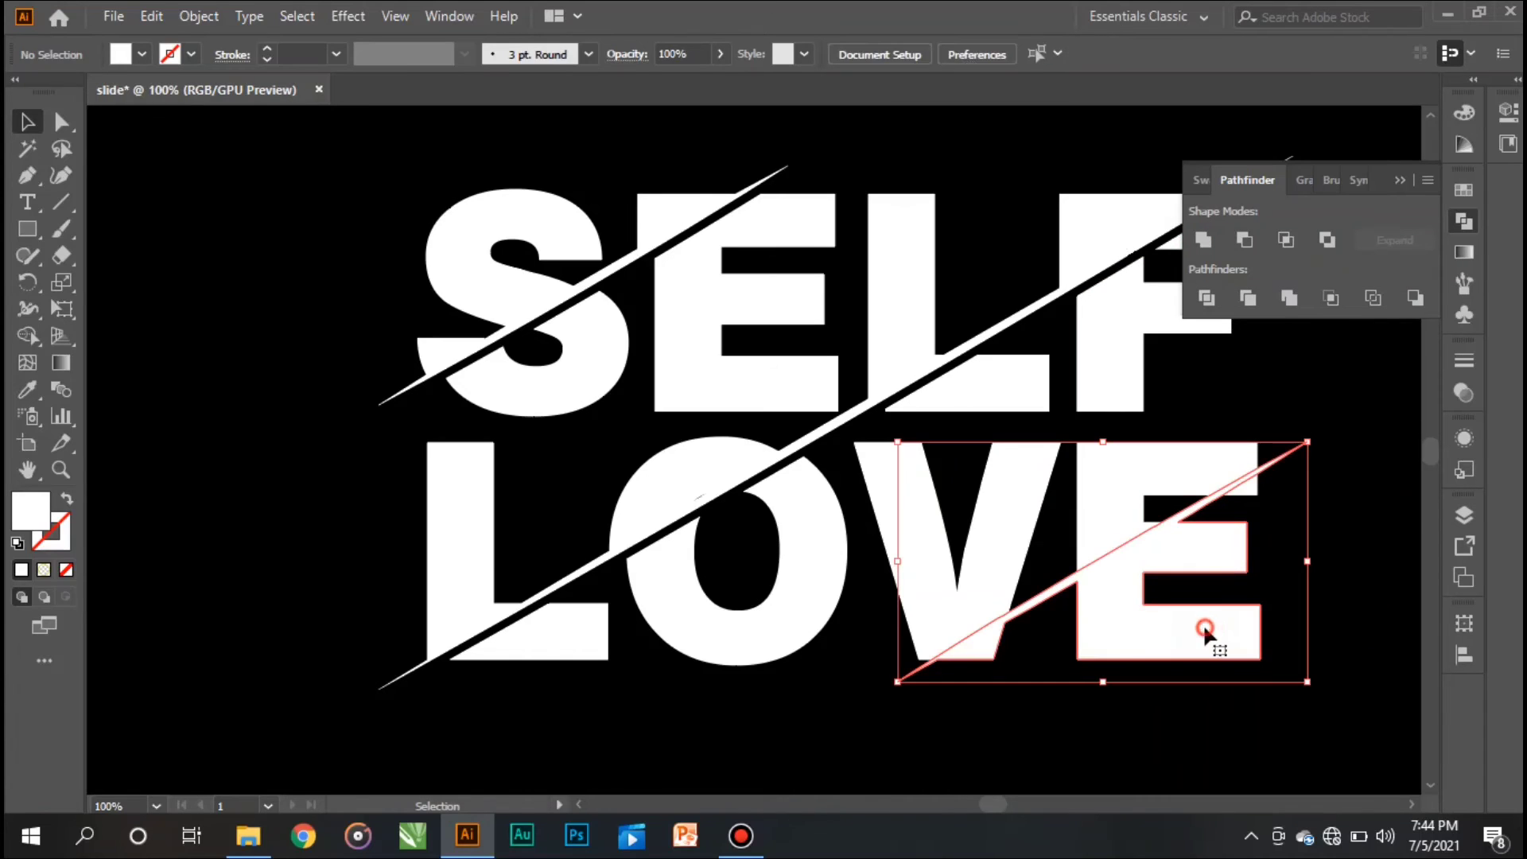
# Try to nudge the united lower V and E piece right to open the short diagonal gap, and undo the move.
pyautogui.click(1205, 628)
pyautogui.press('Right')
pyautogui.press('Right')
pyautogui.press('Right')
pyautogui.press('Right')
pyautogui.press('Right')
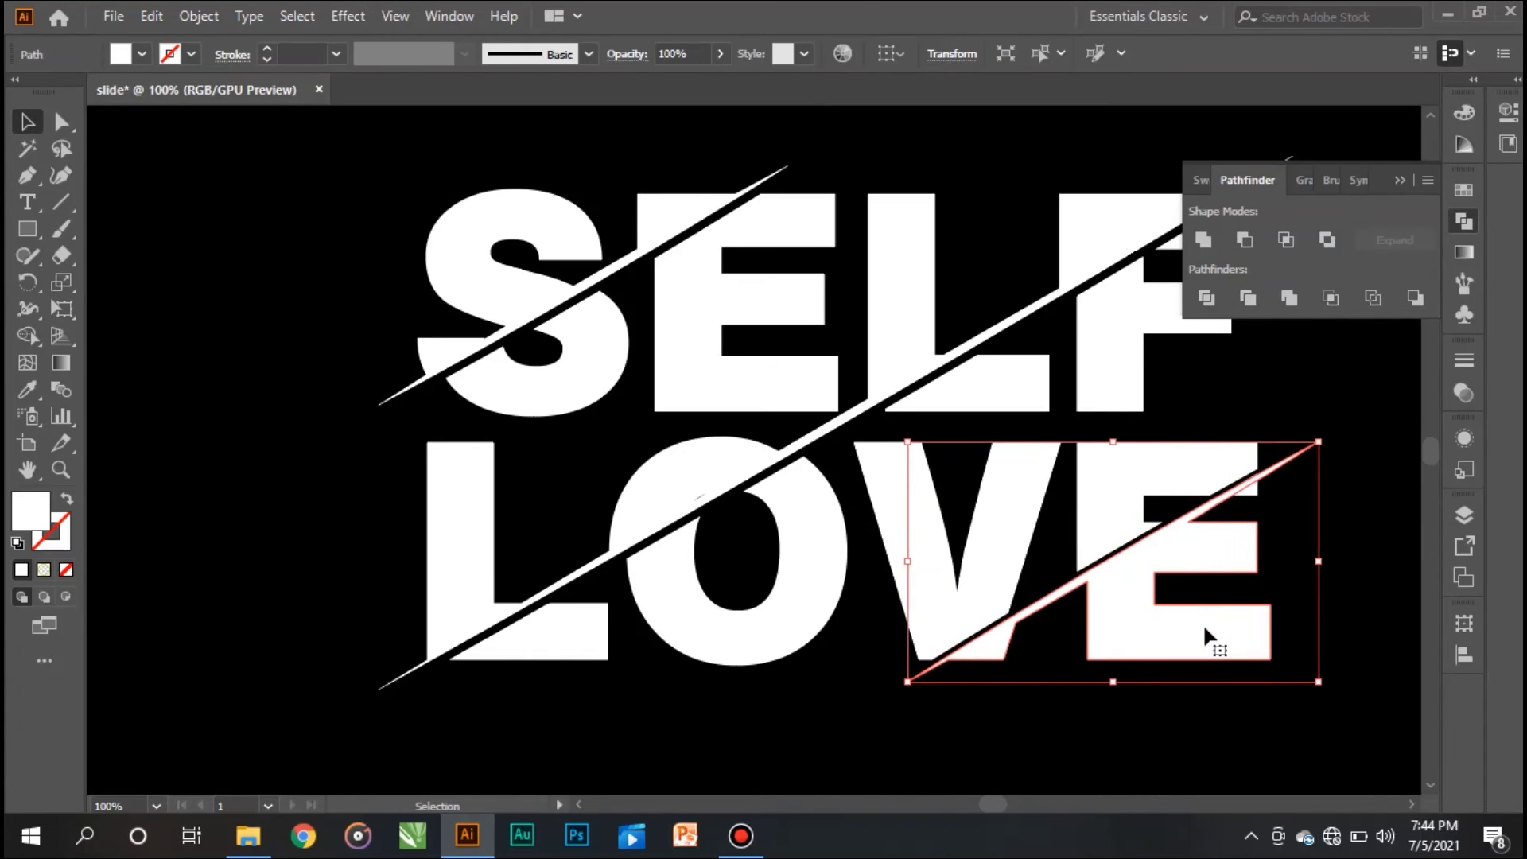
pyautogui.hotkey('ctrl', 'z')
pyautogui.hotkey('ctrl', 'z')
pyautogui.hotkey('ctrl', 'z')
pyautogui.hotkey('ctrl', 'z')
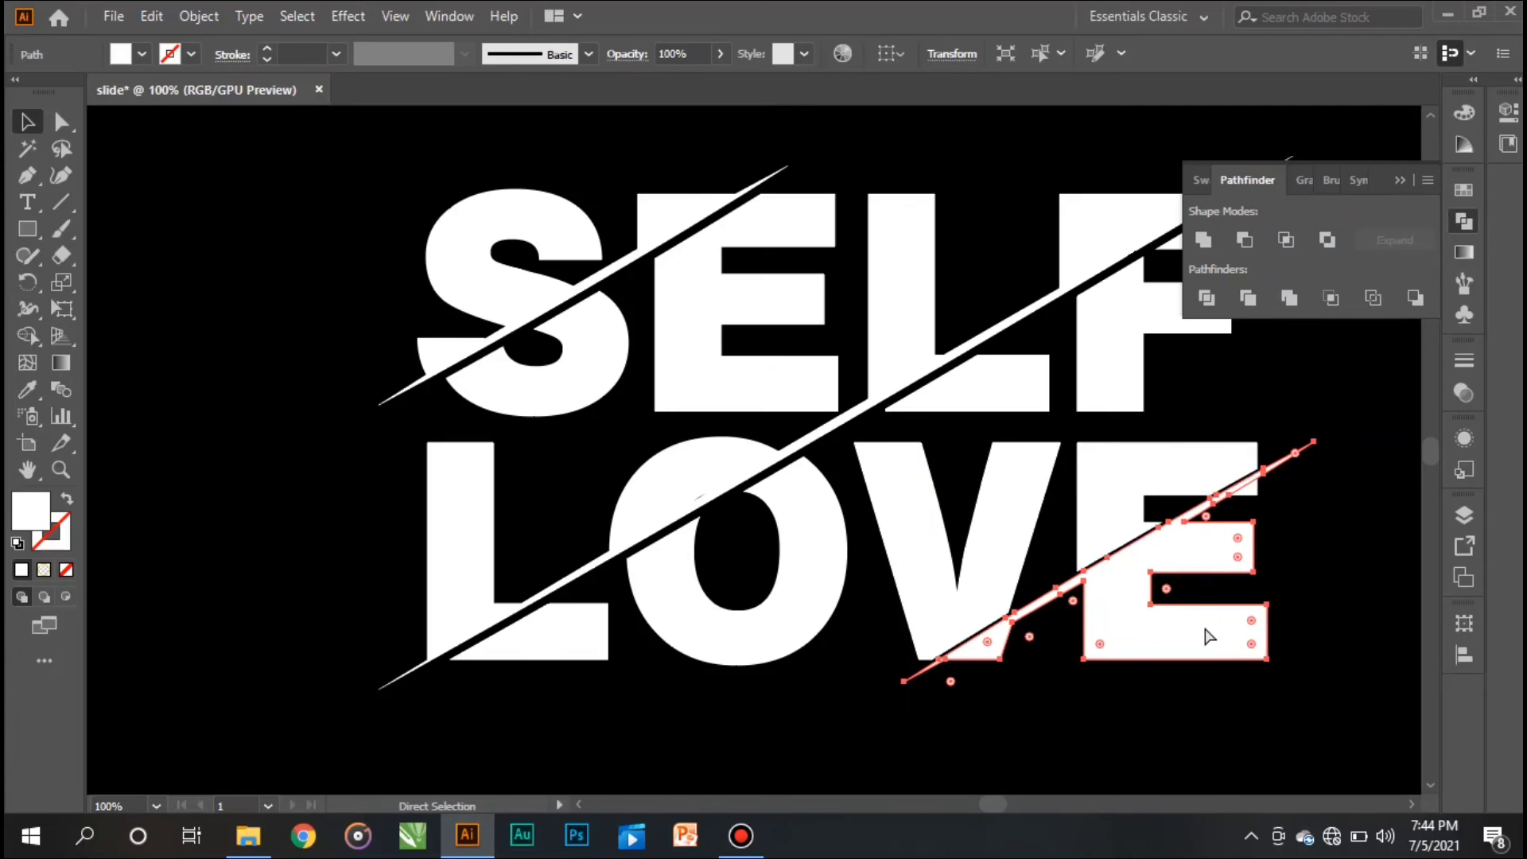
pyautogui.keyDown('shift'); pyautogui.click(1253, 490); pyautogui.keyUp('shift')
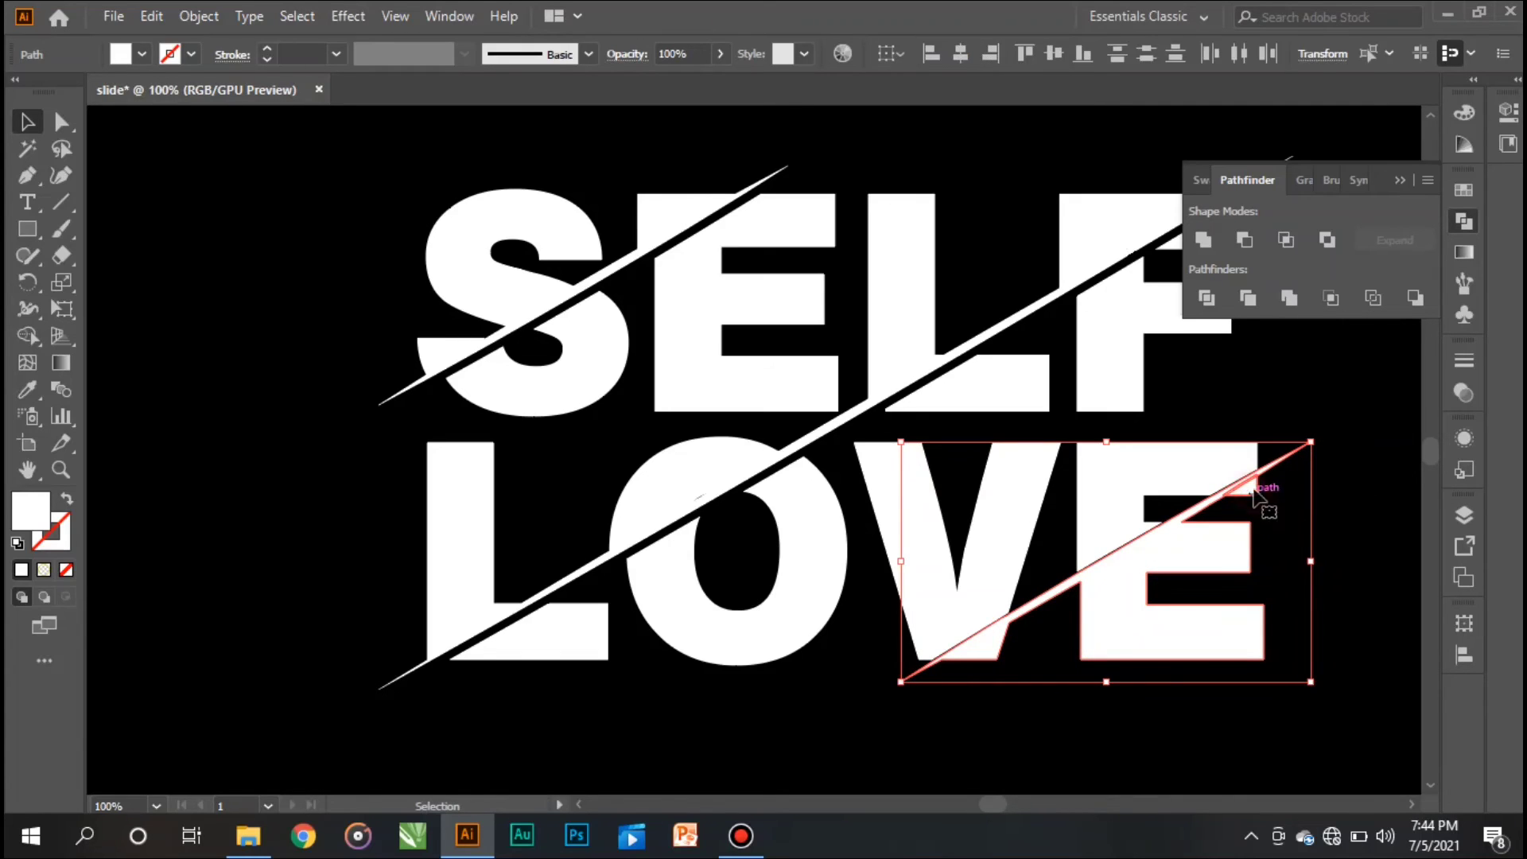
pyautogui.click(1334, 509)
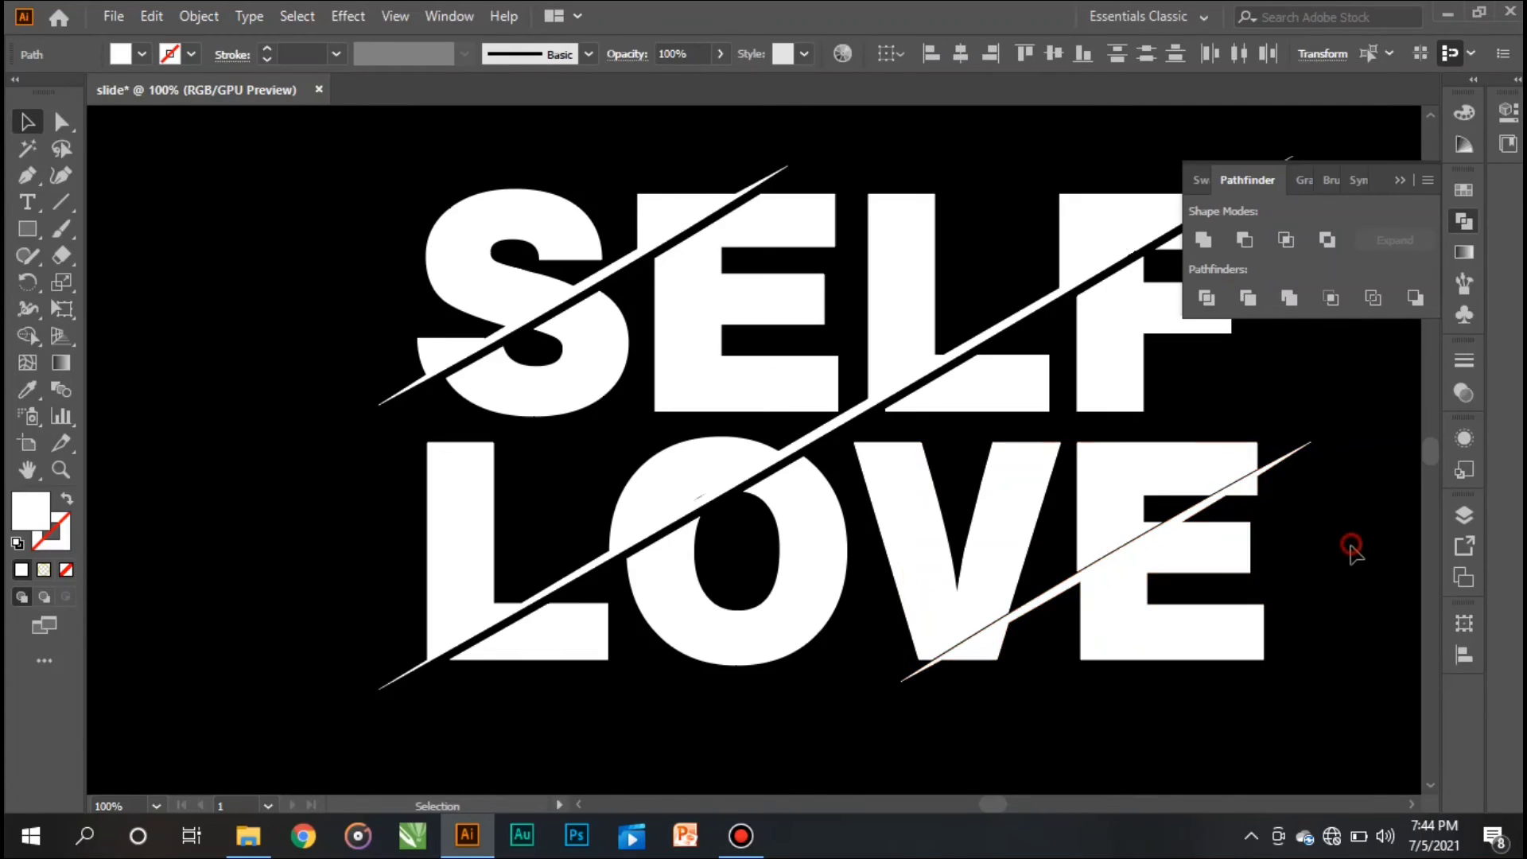
# Unite the small leftover triangle on the E's upper arm with the lower V and E piece using Pathfinder.
pyautogui.click(1207, 564)
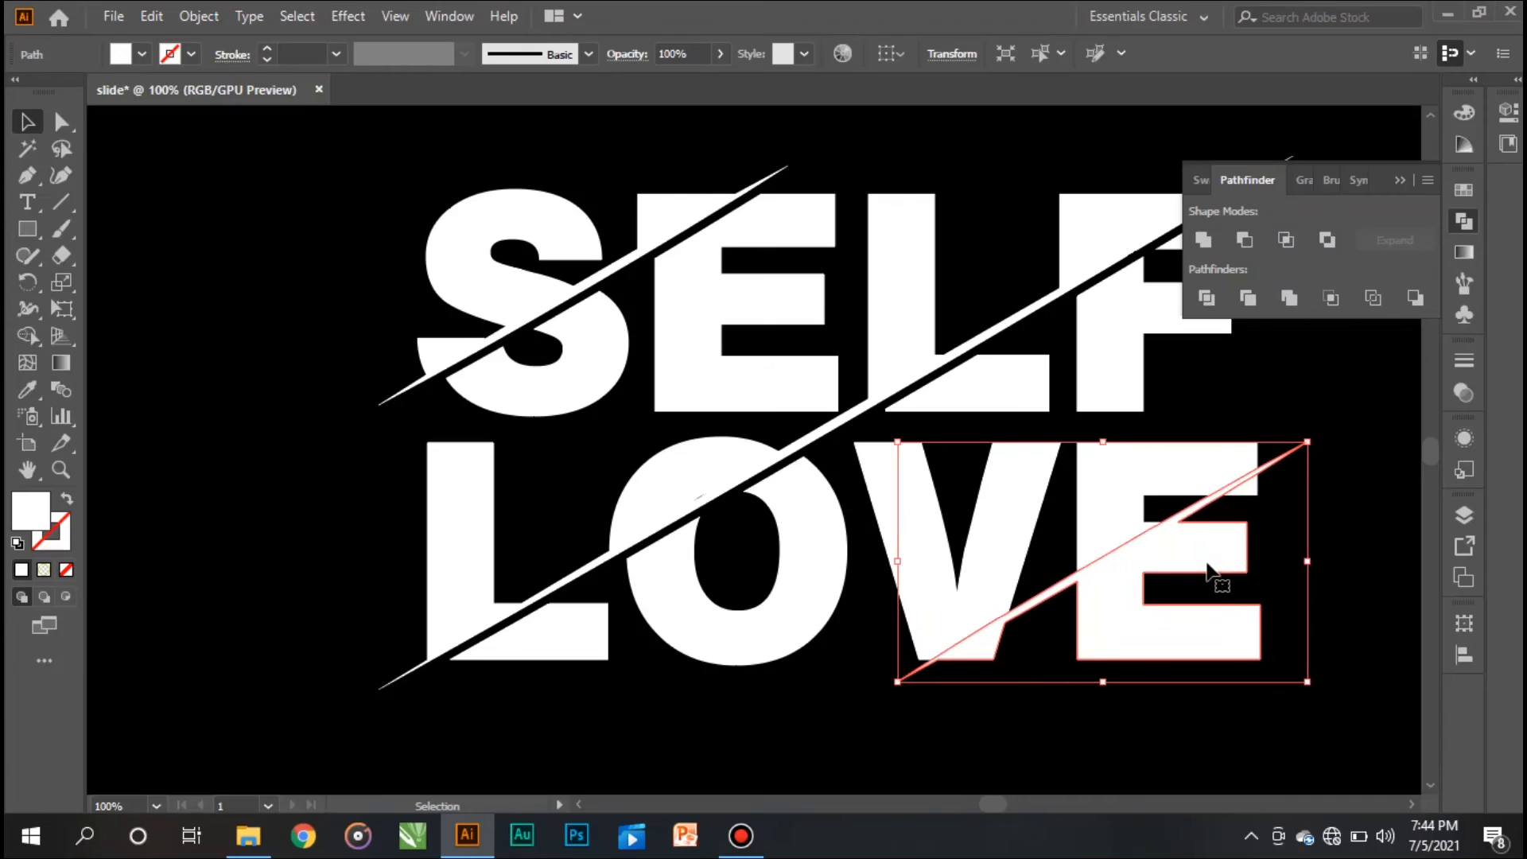
pyautogui.click(1348, 562)
pyautogui.click(1229, 538)
pyautogui.keyDown('shift'); pyautogui.click(1255, 486); pyautogui.keyUp('shift')
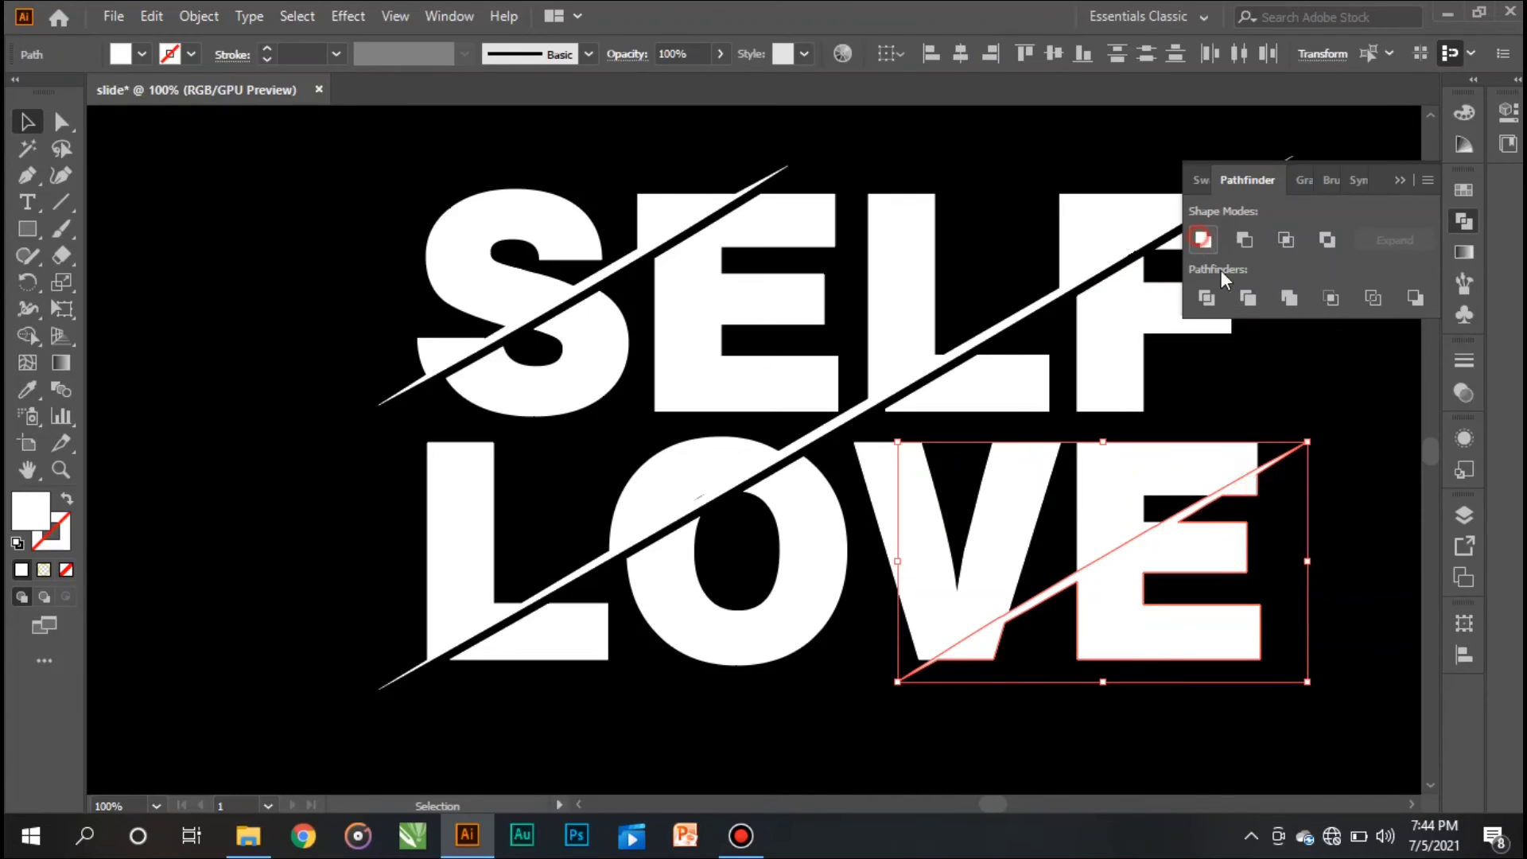
pyautogui.click(1346, 514)
# Nudge the united lower V and E piece horizontally right to open a gap along the short diagonal, and deselect it.
pyautogui.click(1205, 554)
pyautogui.press('Right')
pyautogui.press('Right')
pyautogui.press('Right')
pyautogui.press('Right')
pyautogui.press('Right')
pyautogui.press('Right')
pyautogui.press('Right')
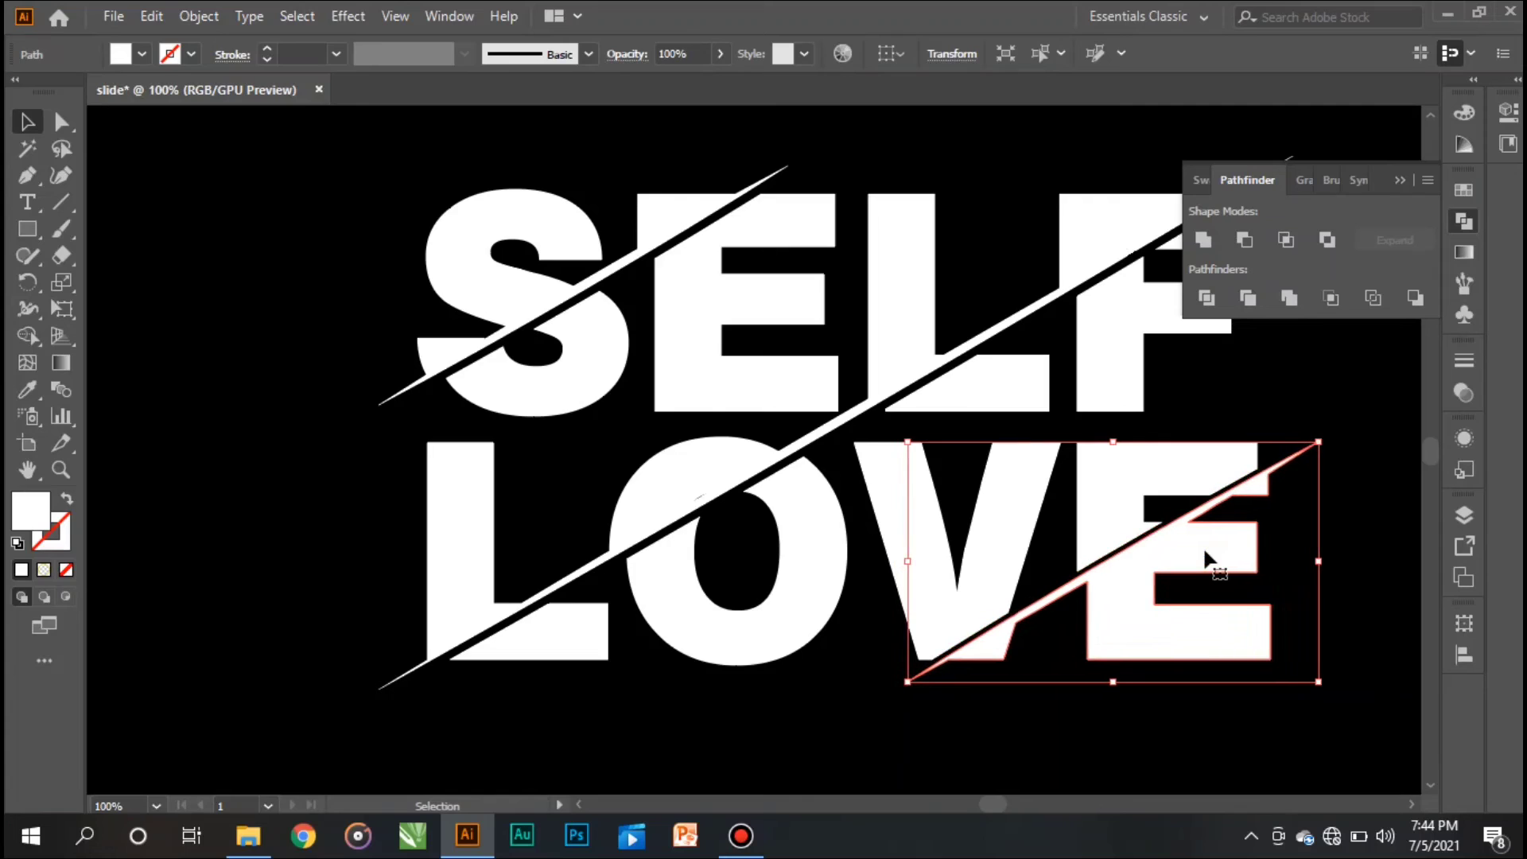
pyautogui.press('Right')
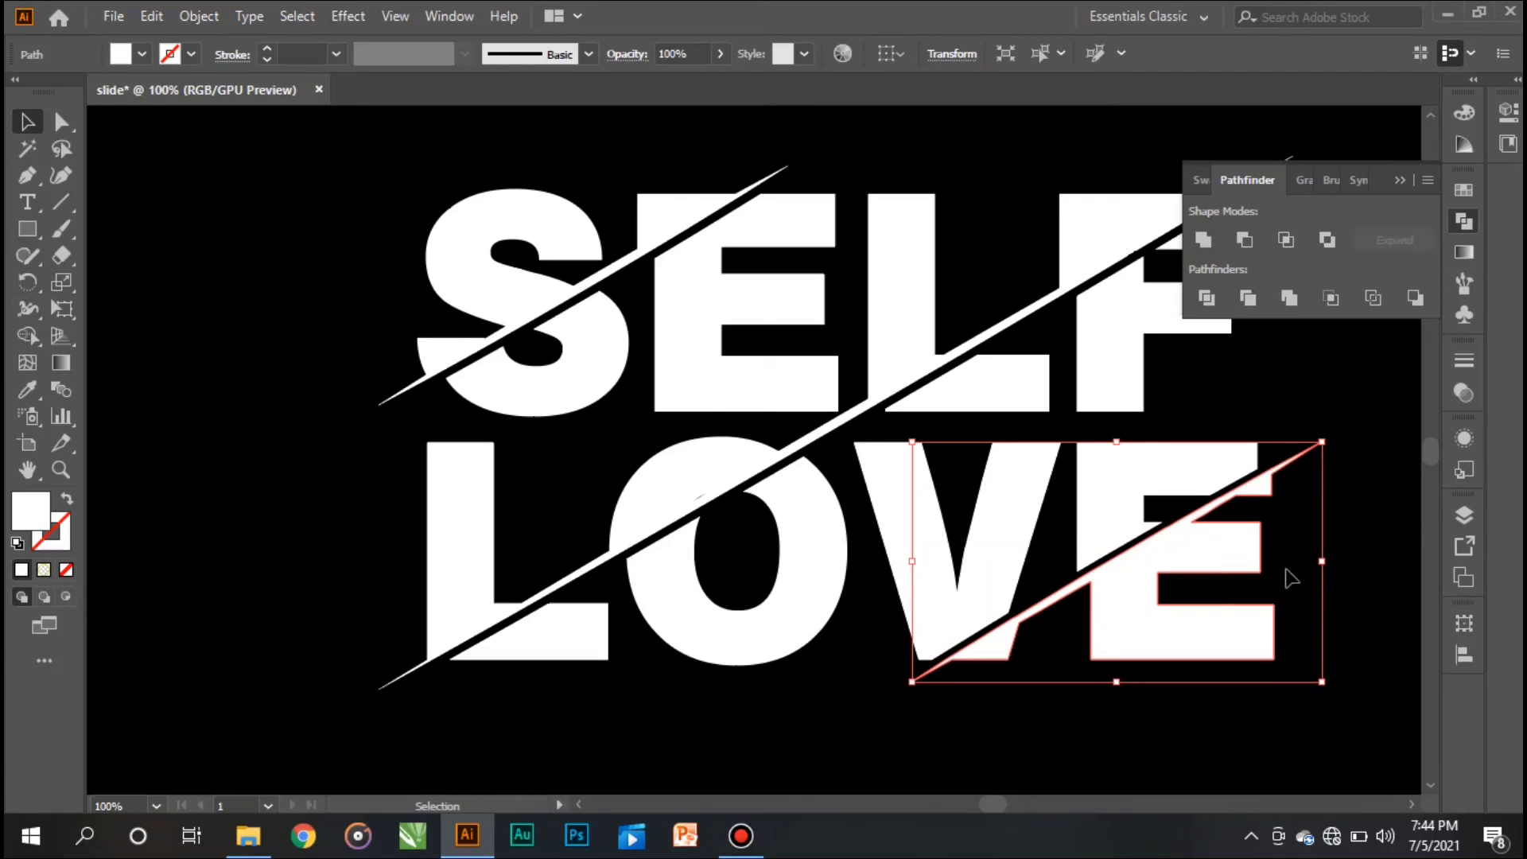
pyautogui.press('Right')
pyautogui.press('Right')
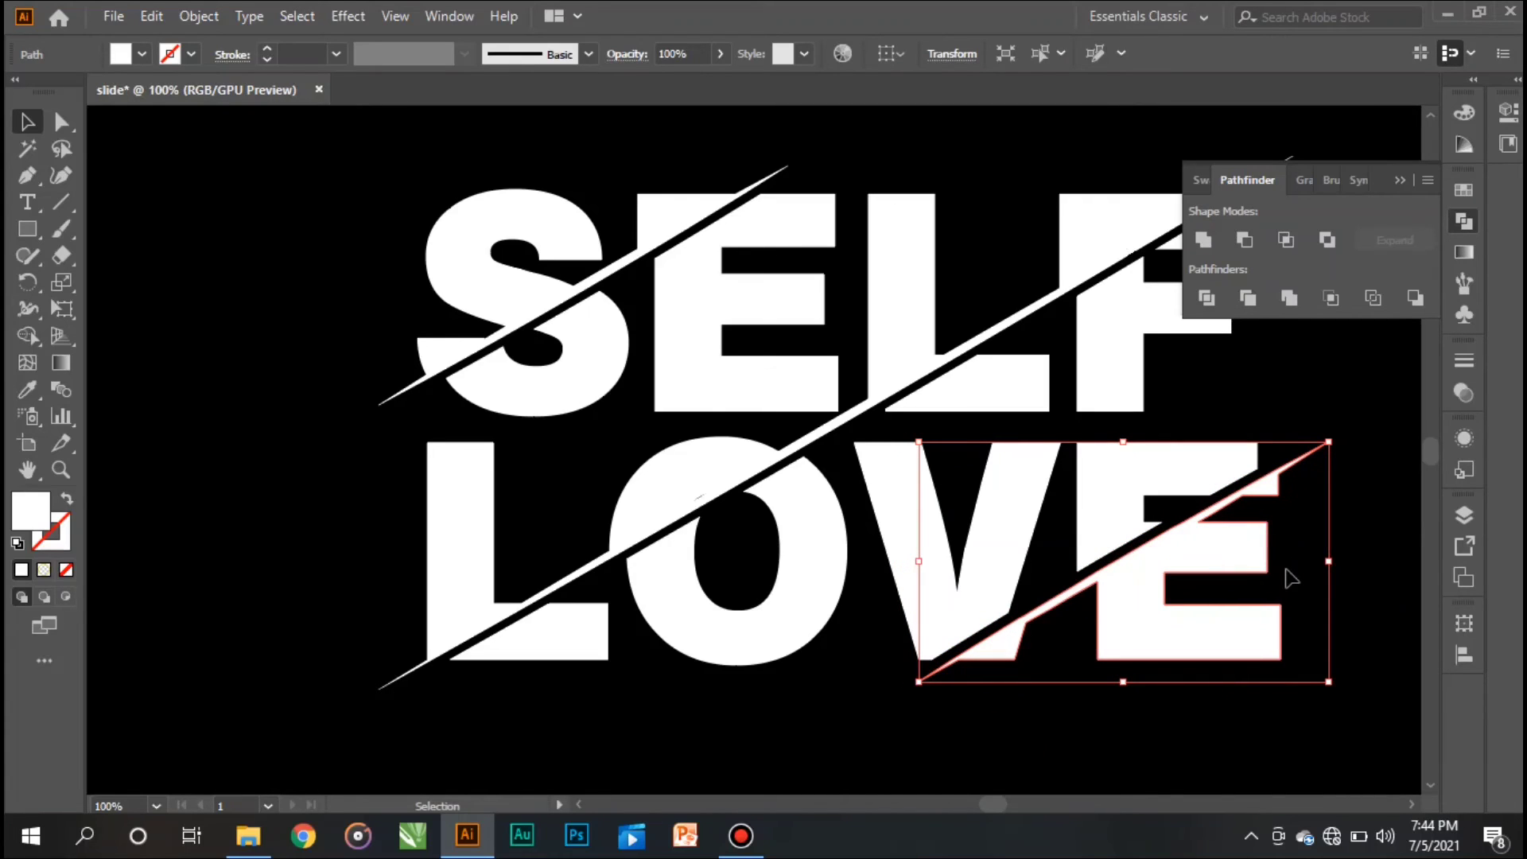
pyautogui.press('Left')
pyautogui.click(1370, 422)
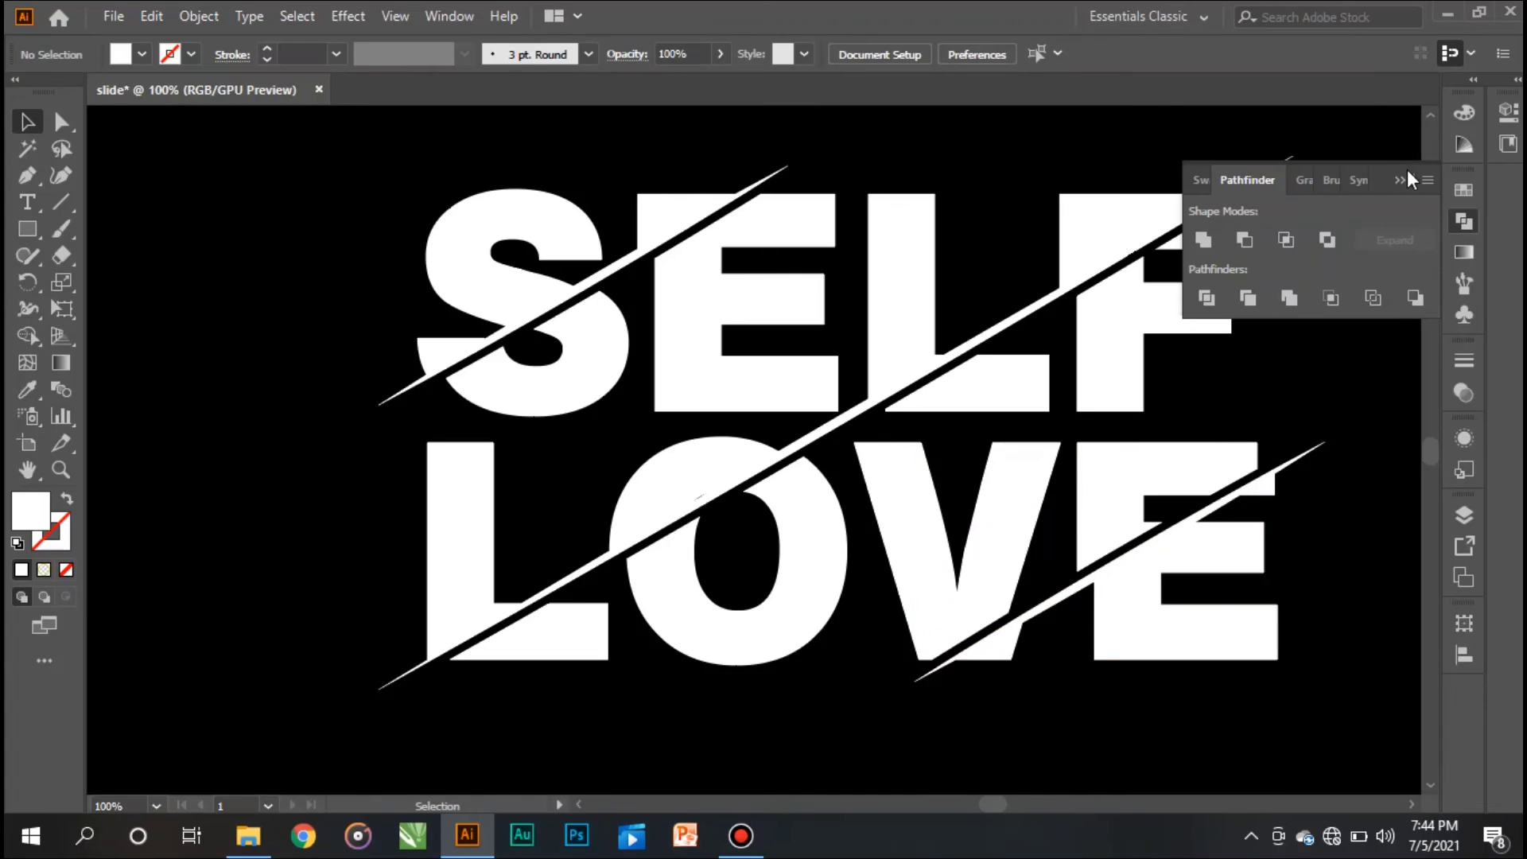
# Combine the F and L pieces of SELF and the V, O and L pieces of LOVE below the long diagonal into one compound path.
pyautogui.click(1403, 176)
pyautogui.click(1138, 321)
pyautogui.keyDown('shift'); pyautogui.click(1012, 400); pyautogui.keyUp('shift')
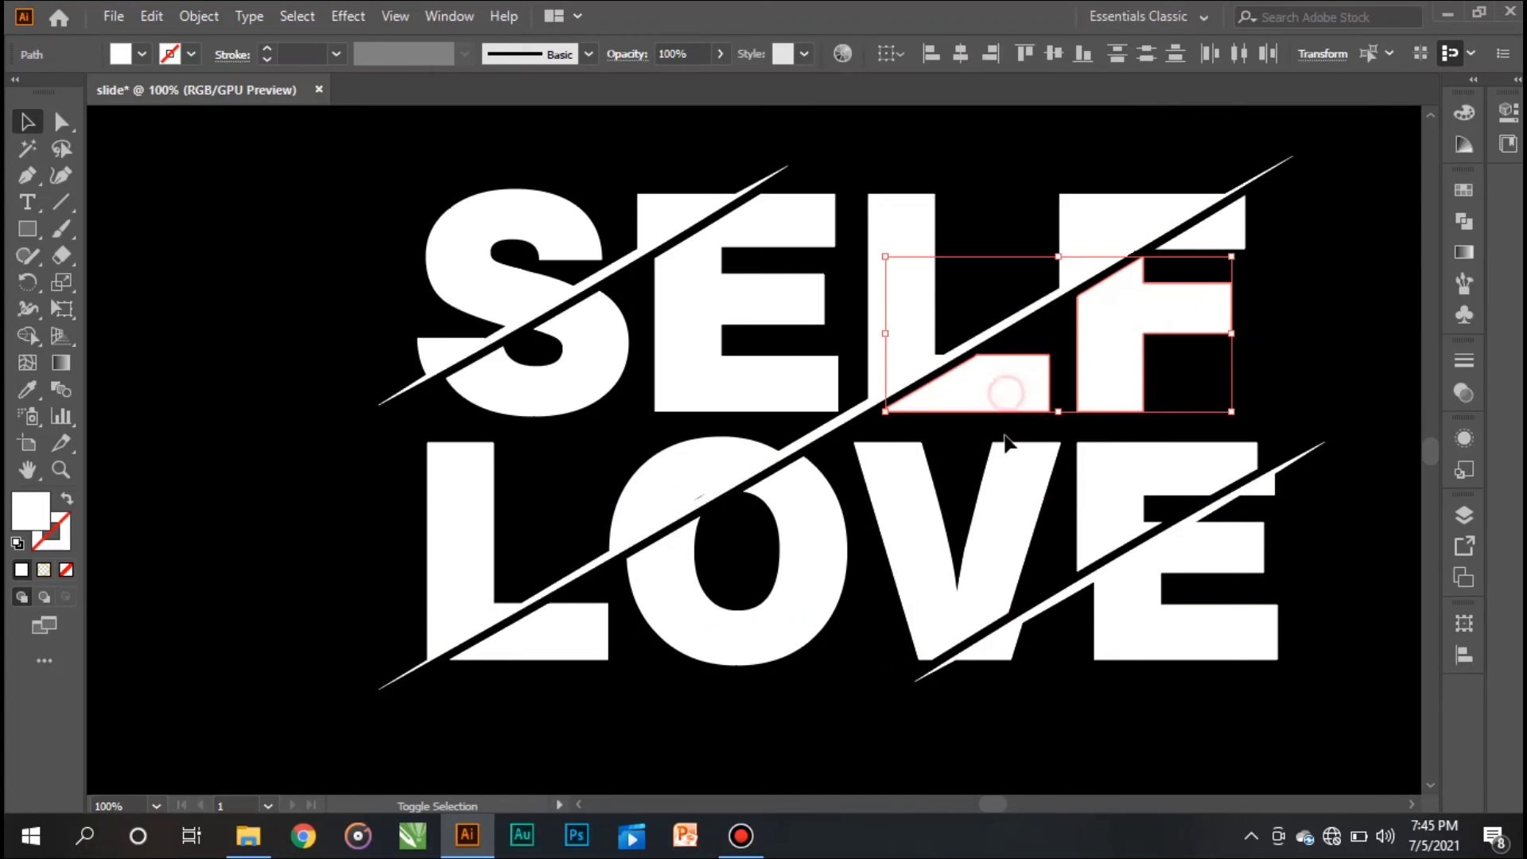
pyautogui.keyDown('shift'); pyautogui.click(995, 485); pyautogui.keyUp('shift')
pyautogui.keyDown('shift'); pyautogui.click(808, 586); pyautogui.keyUp('shift')
pyautogui.keyDown('shift'); pyautogui.click(604, 648); pyautogui.keyUp('shift')
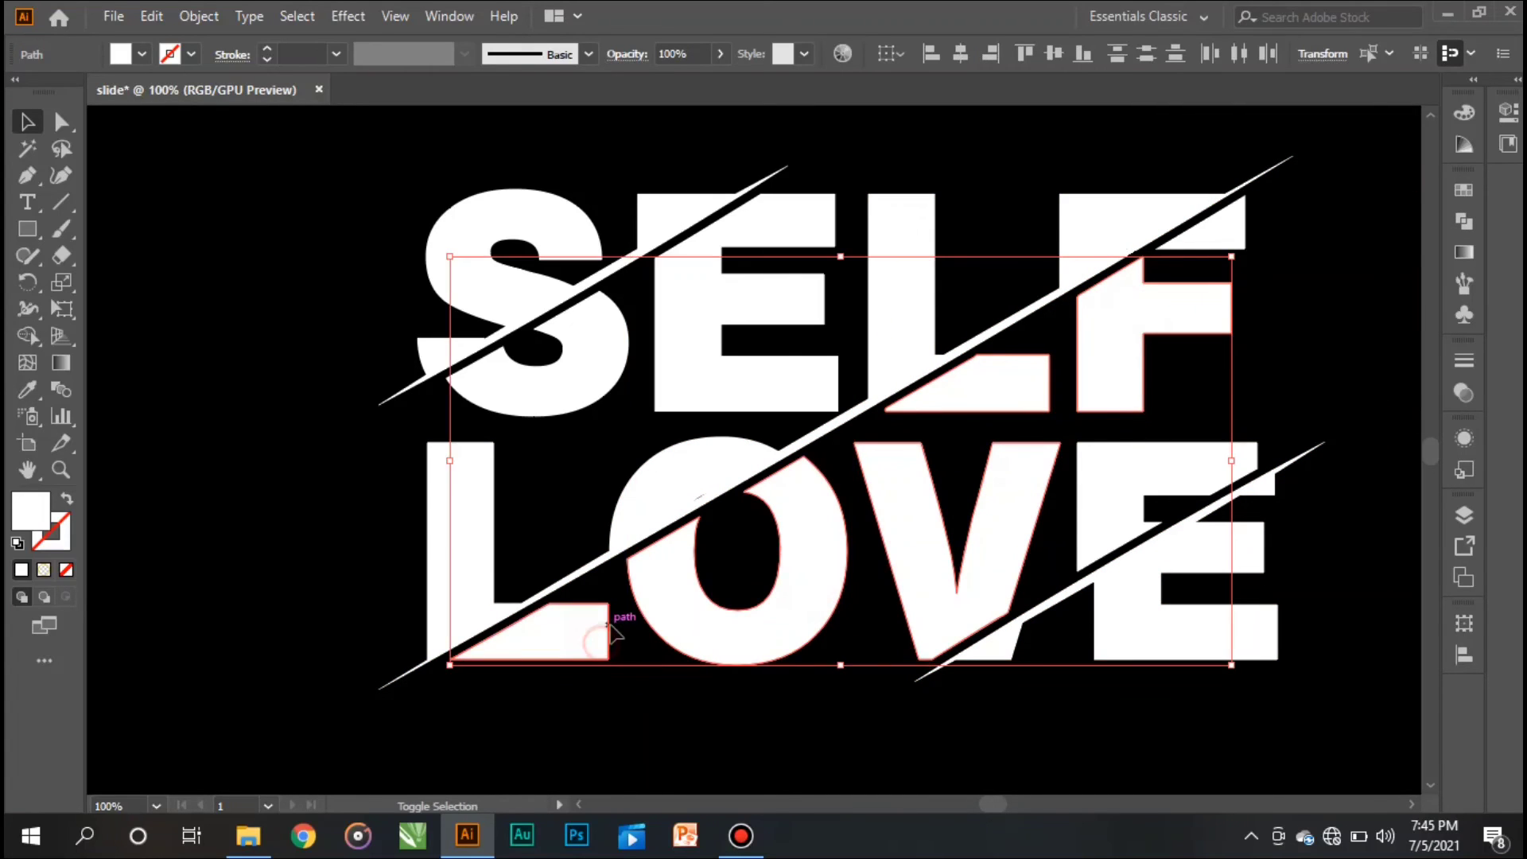
pyautogui.click(200, 18)
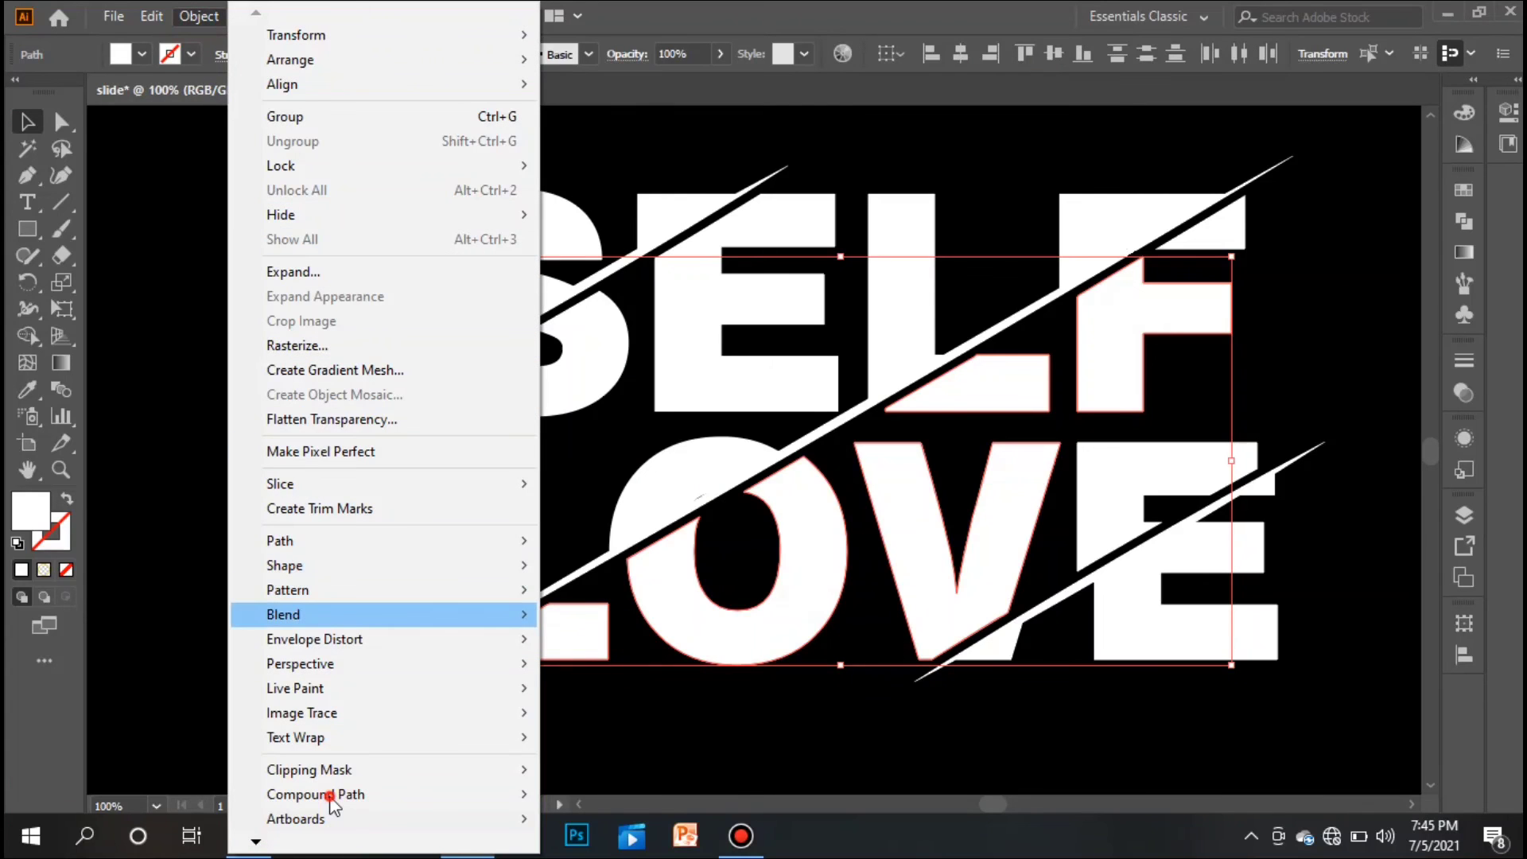
pyautogui.moveTo(330, 794)
pyautogui.click(615, 794)
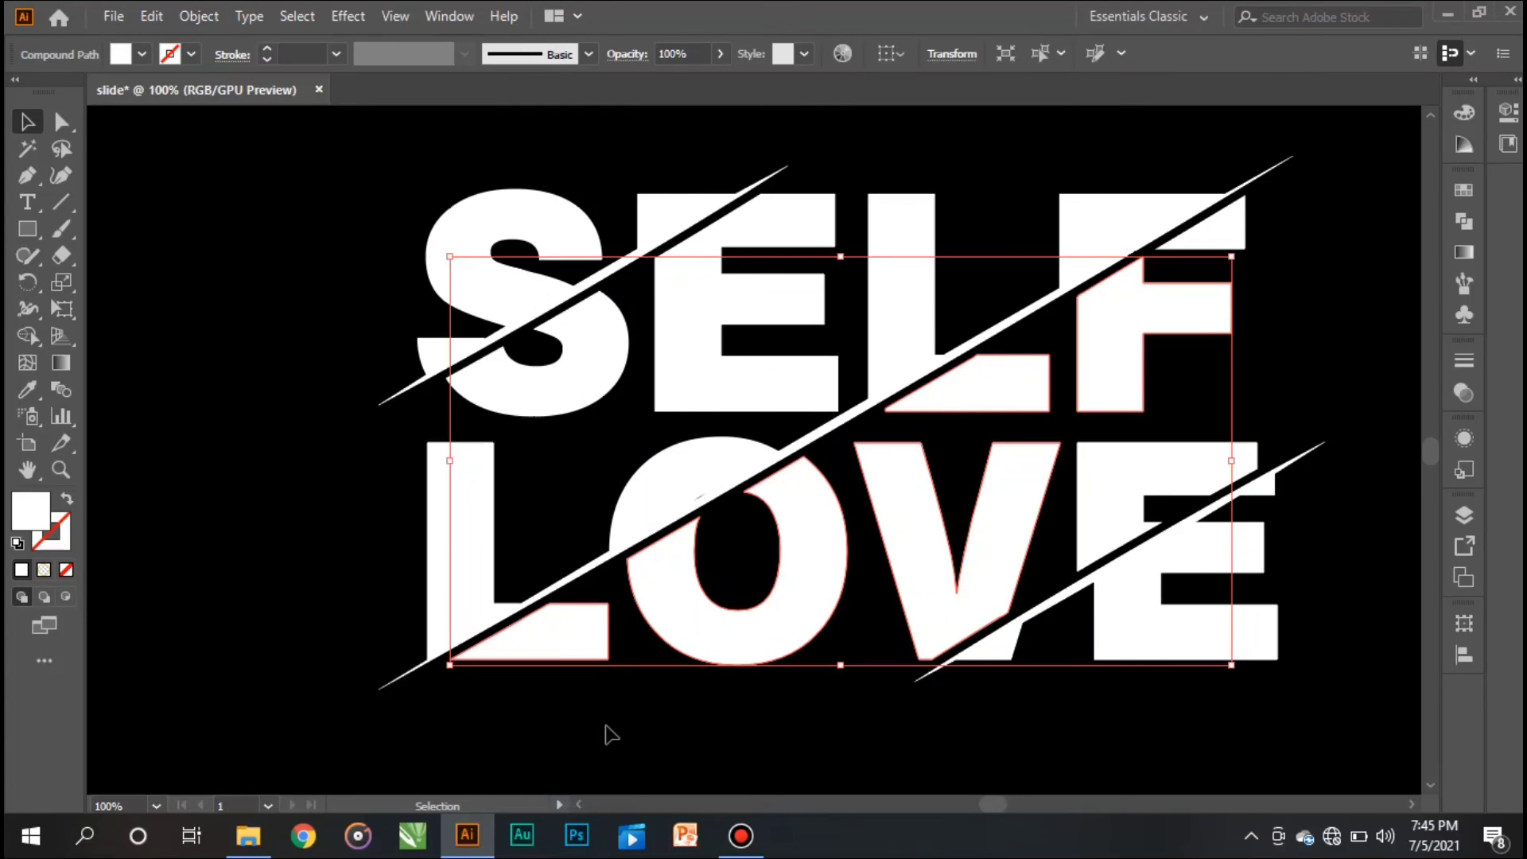
pyautogui.click(646, 775)
pyautogui.click(1110, 351)
pyautogui.click(966, 152)
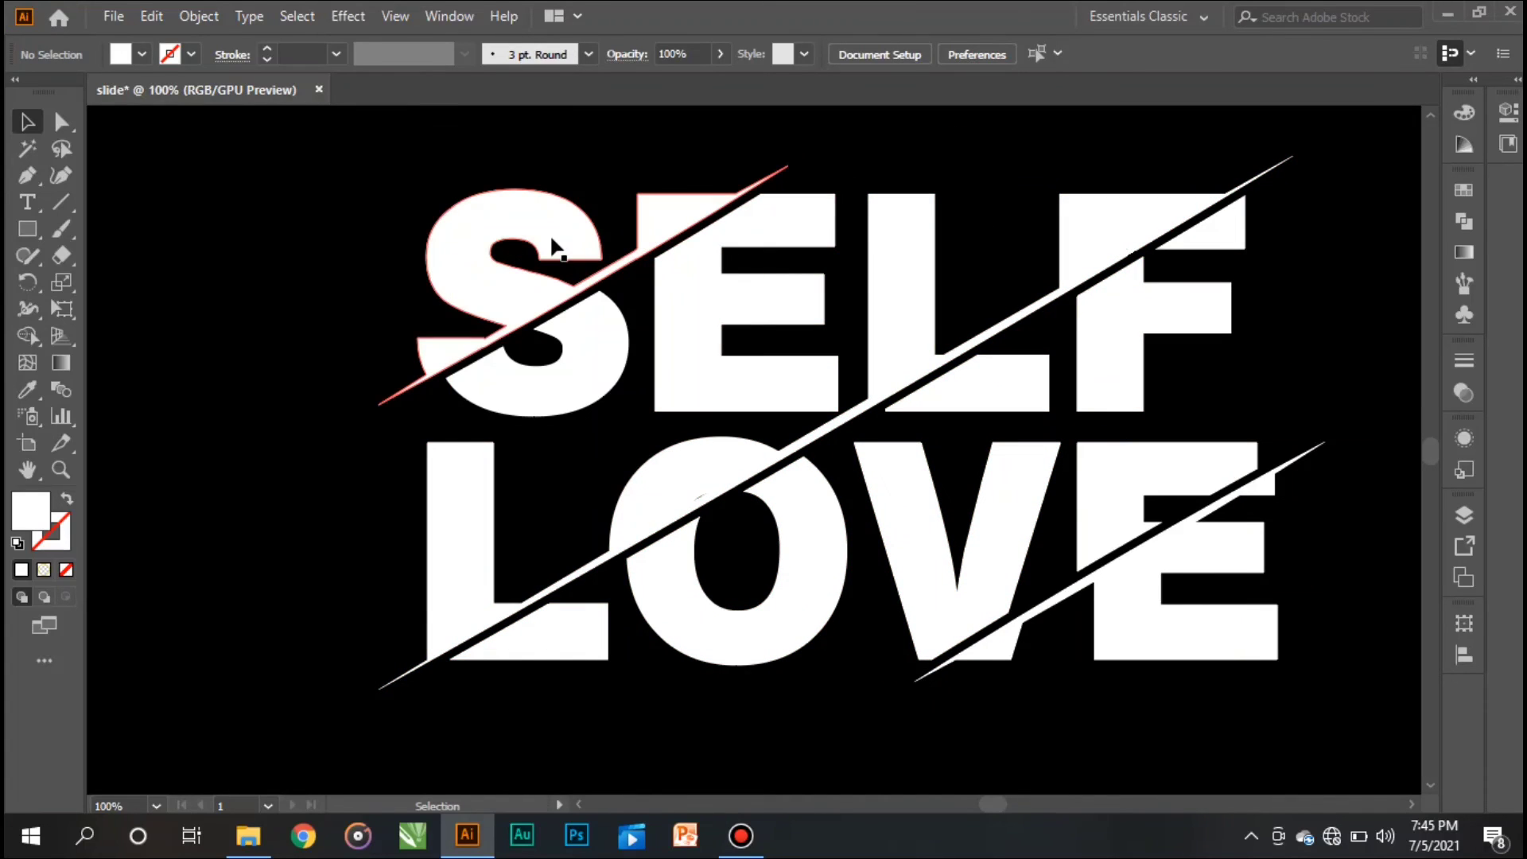
# Fill the grouped pieces between the upper diagonal and the long diagonal with cyan.
pyautogui.click(905, 264)
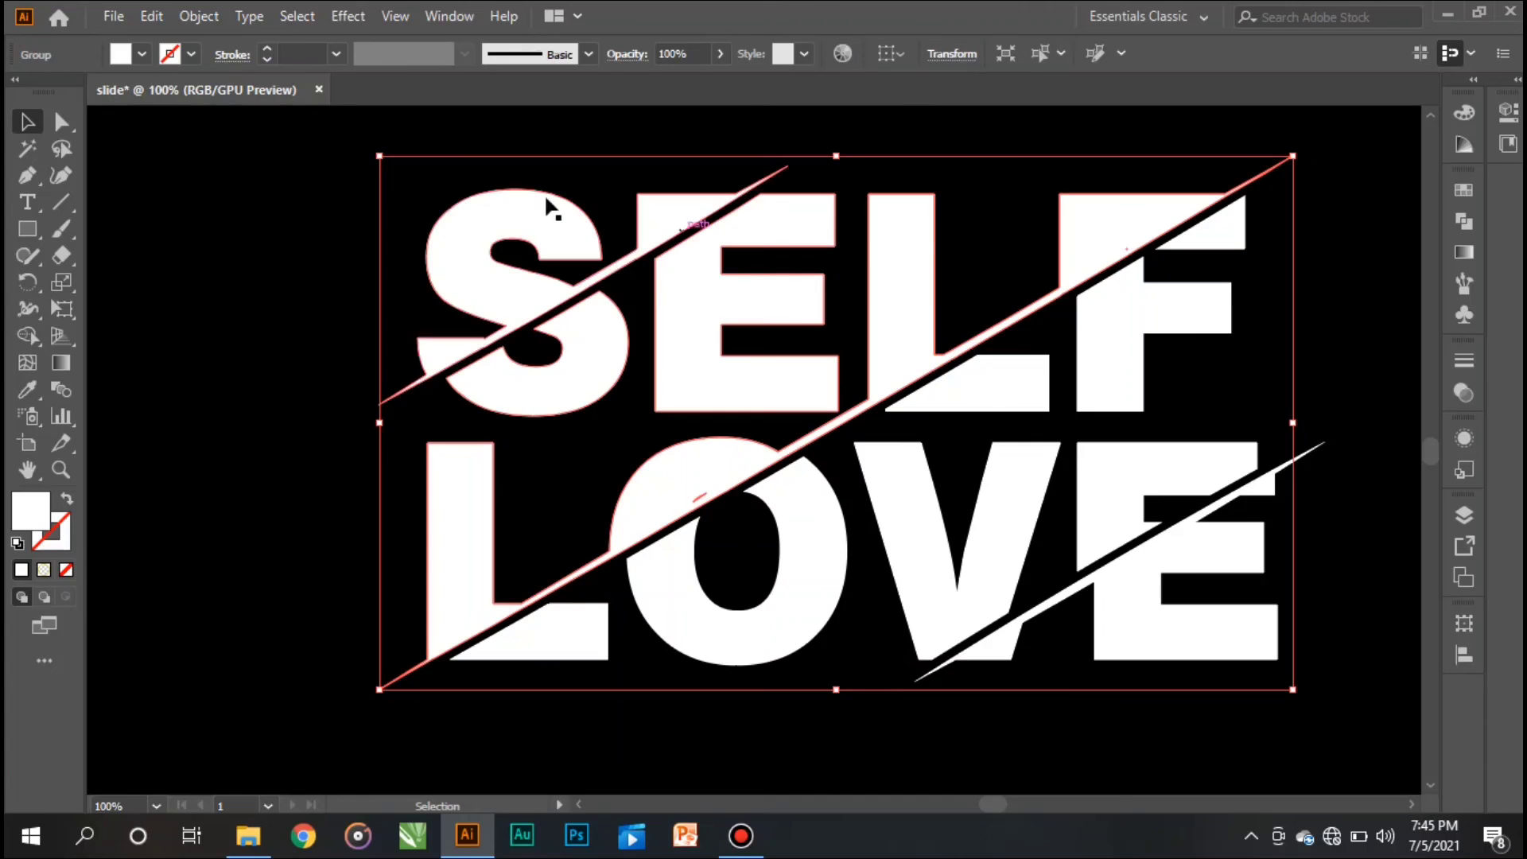
pyautogui.click(142, 54)
pyautogui.click(128, 93)
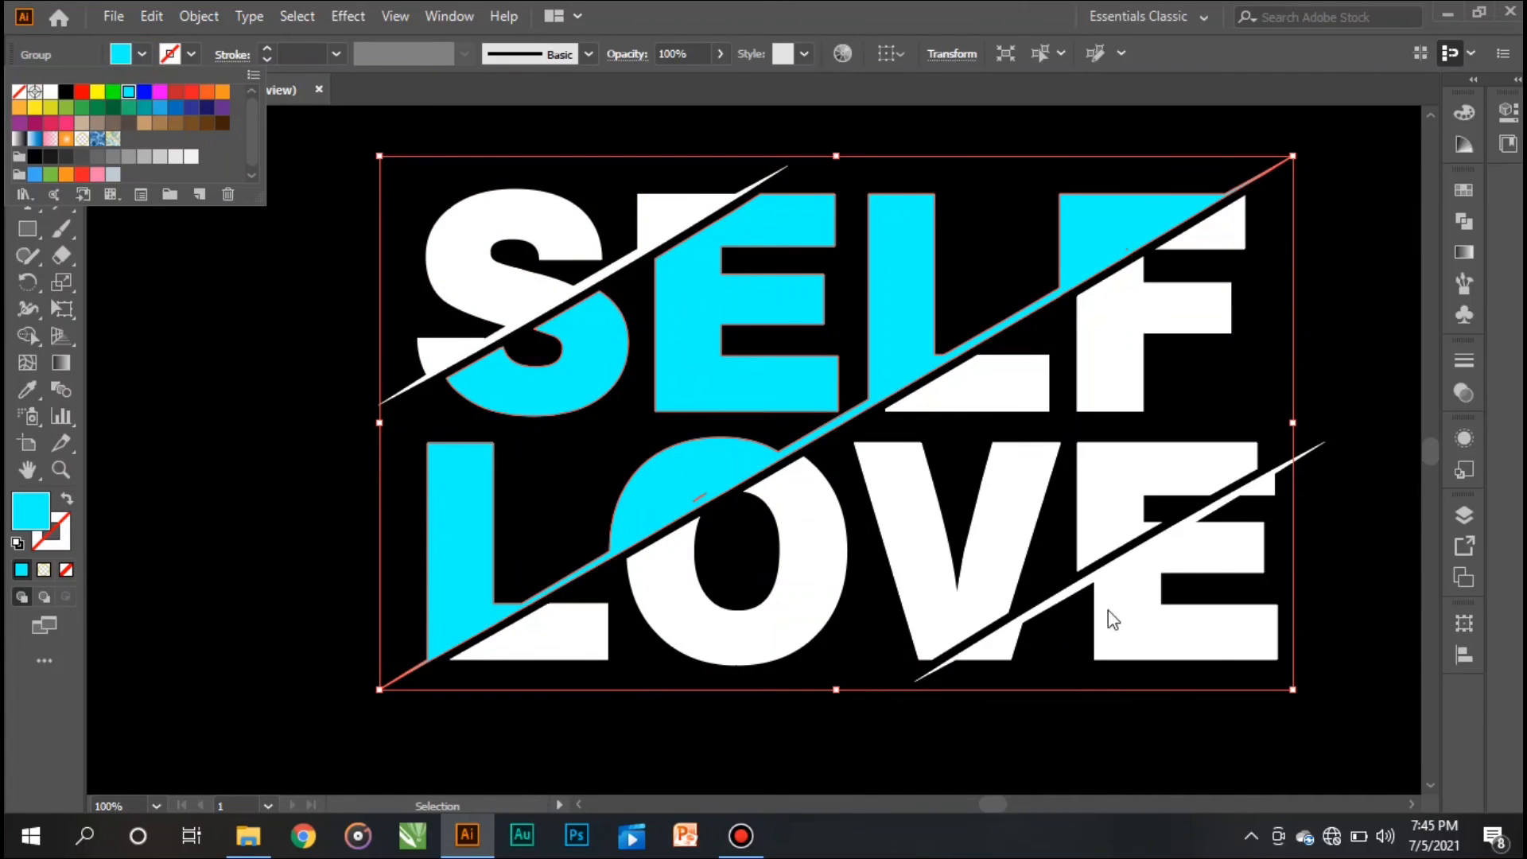
pyautogui.click(1263, 727)
pyautogui.click(1299, 727)
# Fill the united V and E piece below the short lower diagonal with the same cyan.
pyautogui.click(1225, 656)
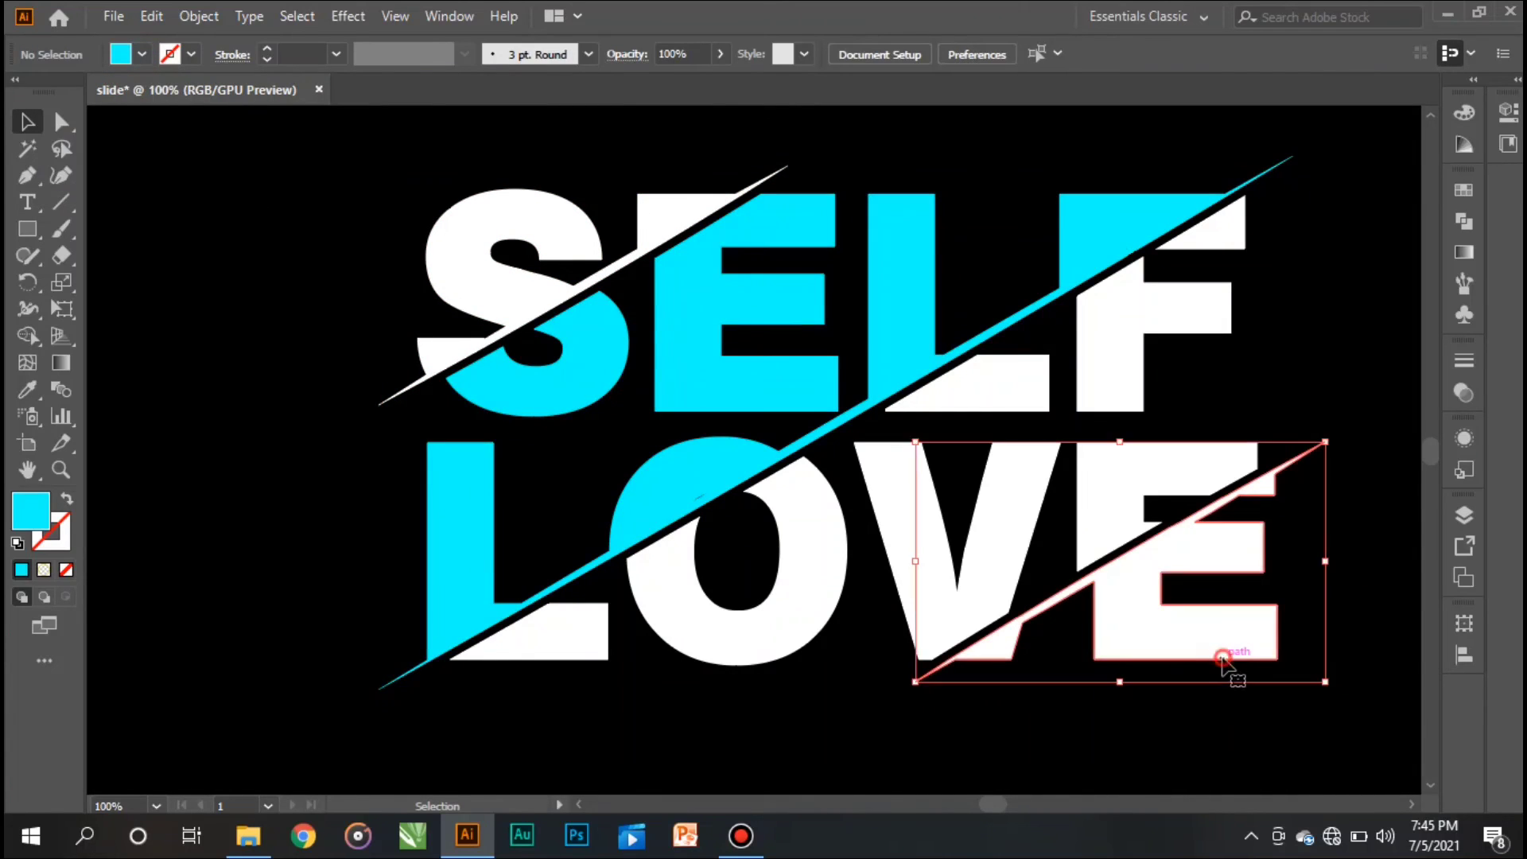
pyautogui.click(142, 54)
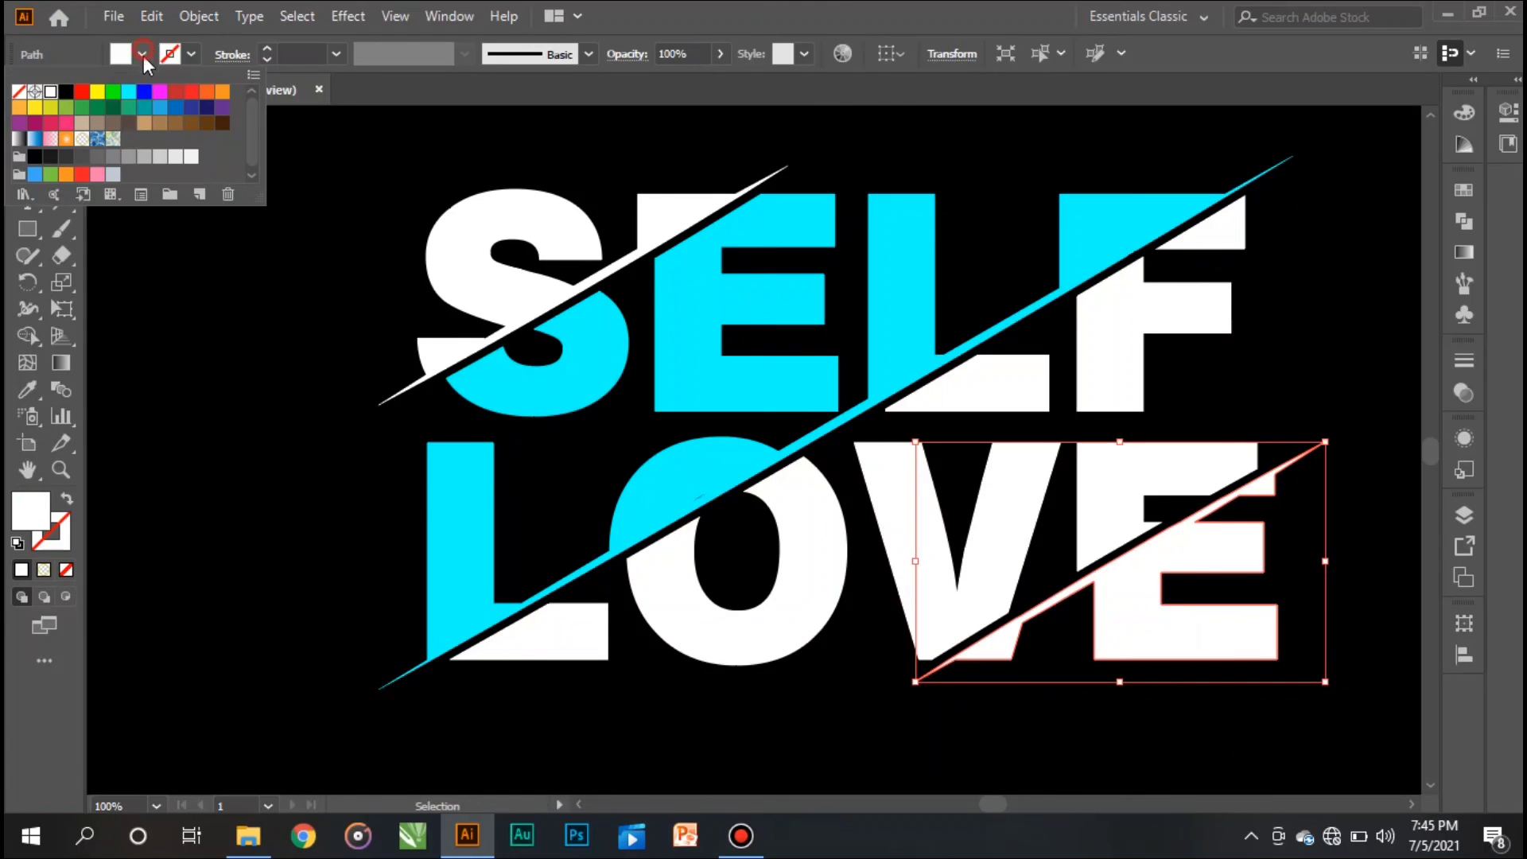
pyautogui.click(130, 99)
pyautogui.click(273, 381)
pyautogui.click(222, 368)
pyautogui.hotkey('ctrl', '-')
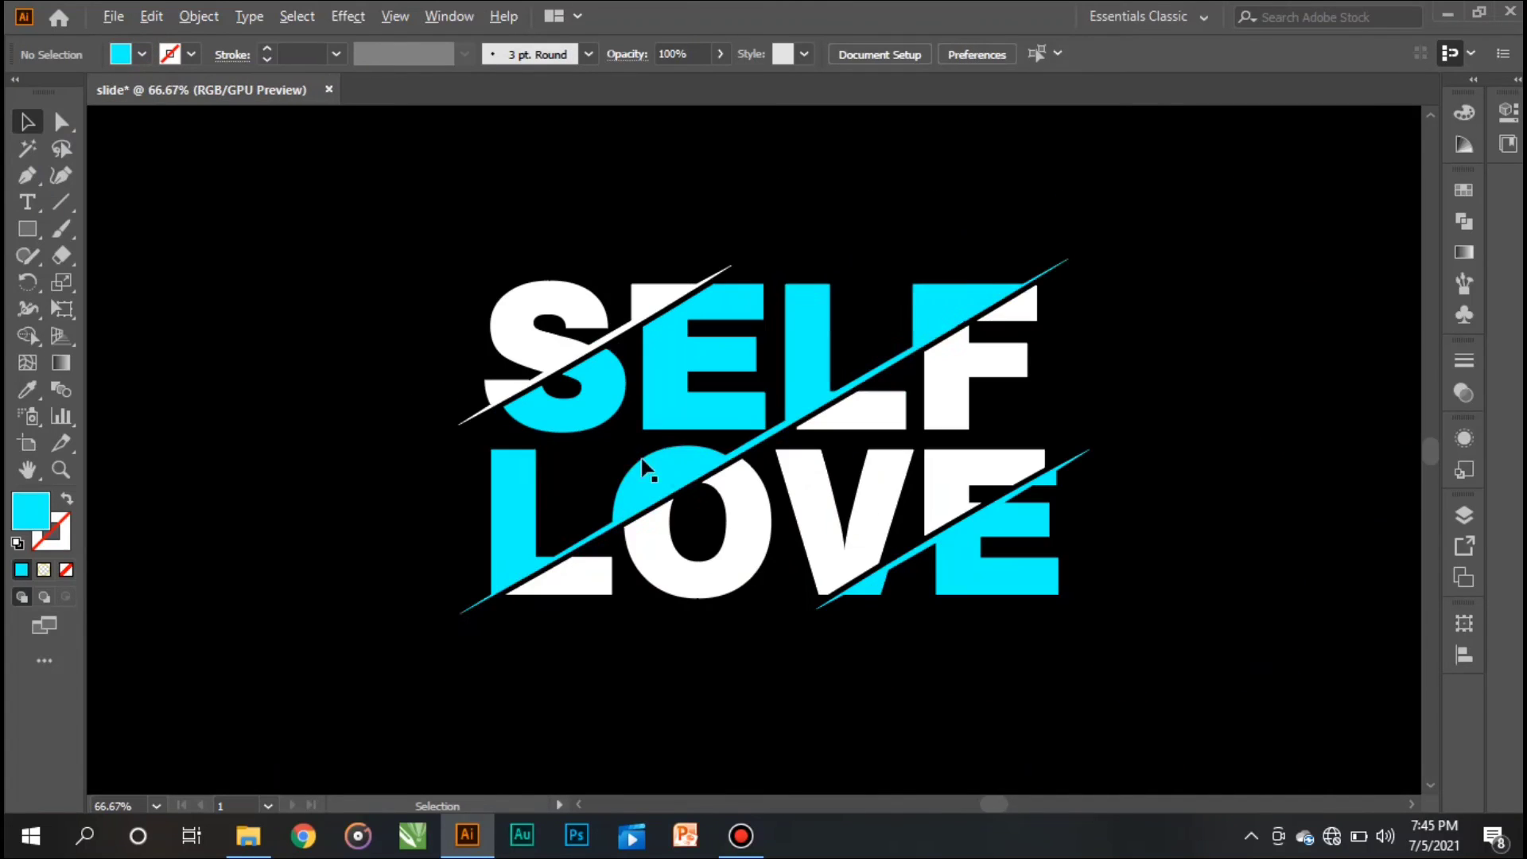
pyautogui.hotkey('ctrl', '-')
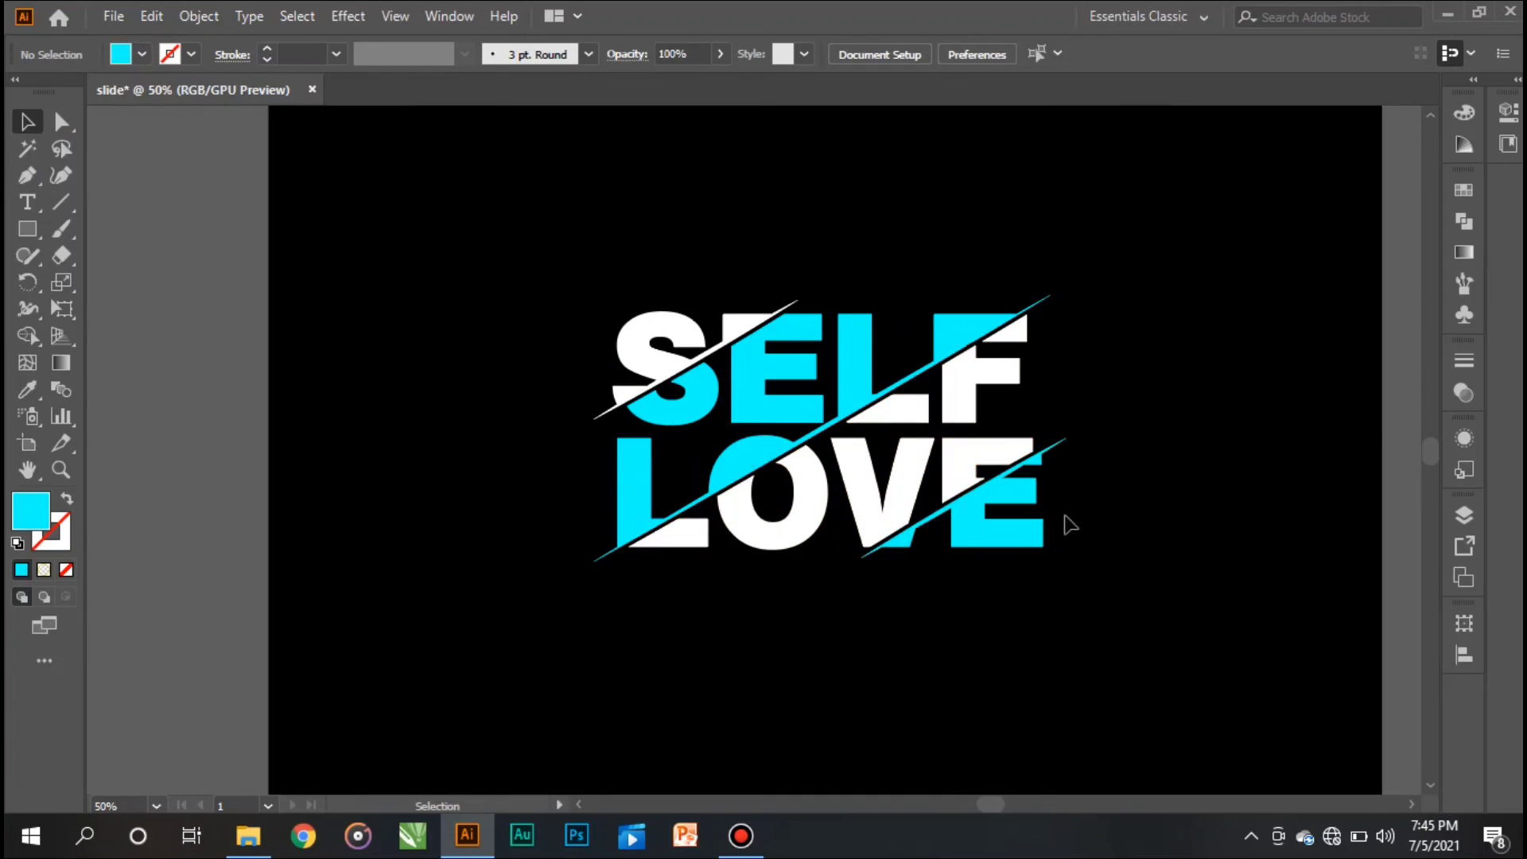
pyautogui.moveTo(1066, 578); pyautogui.dragTo(528, 262)
pyautogui.press('a')
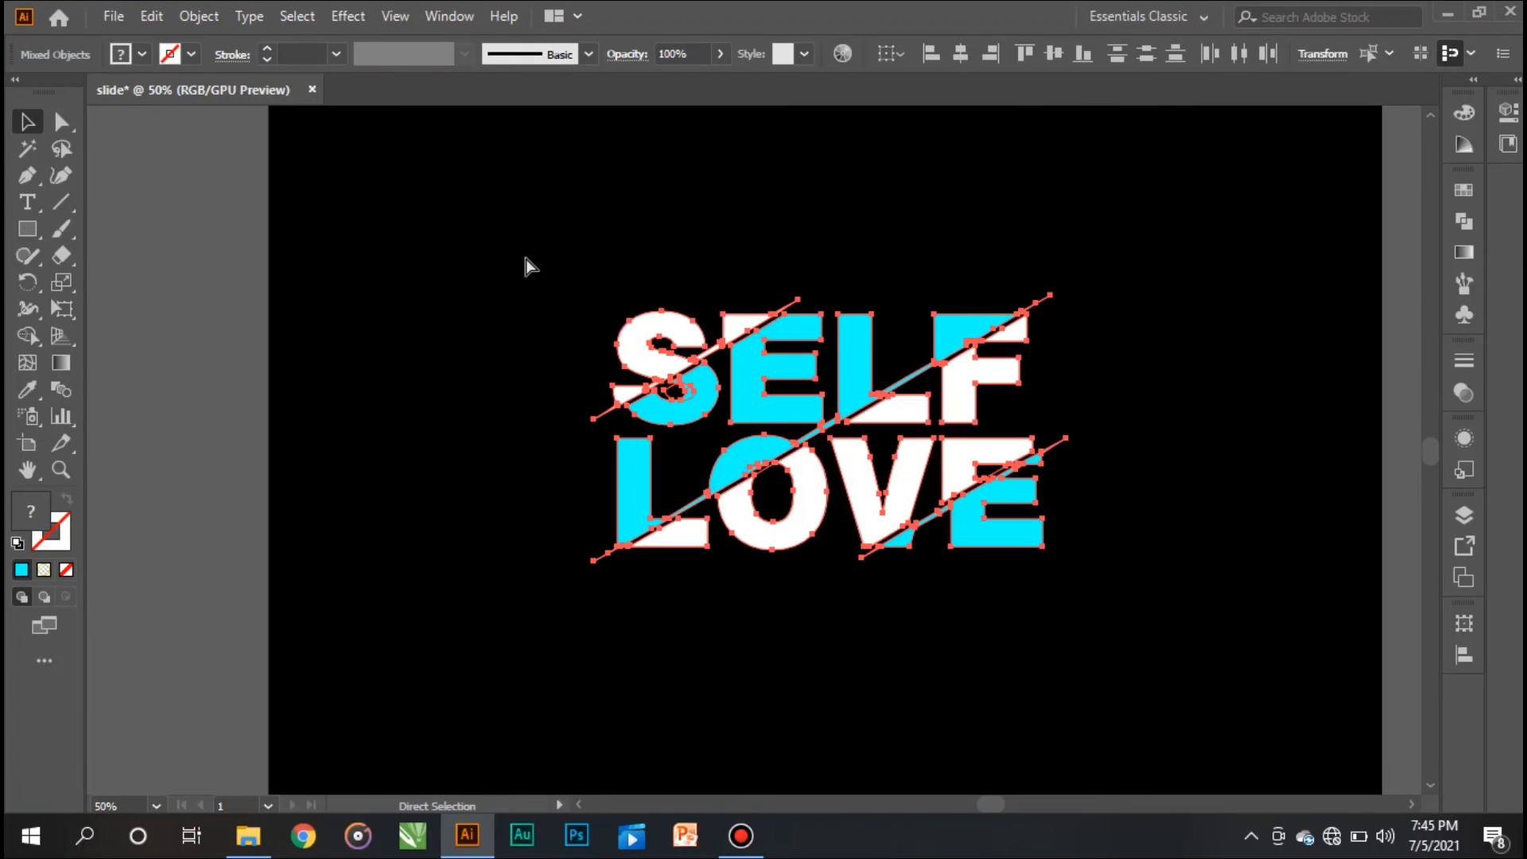
pyautogui.click(412, 734)
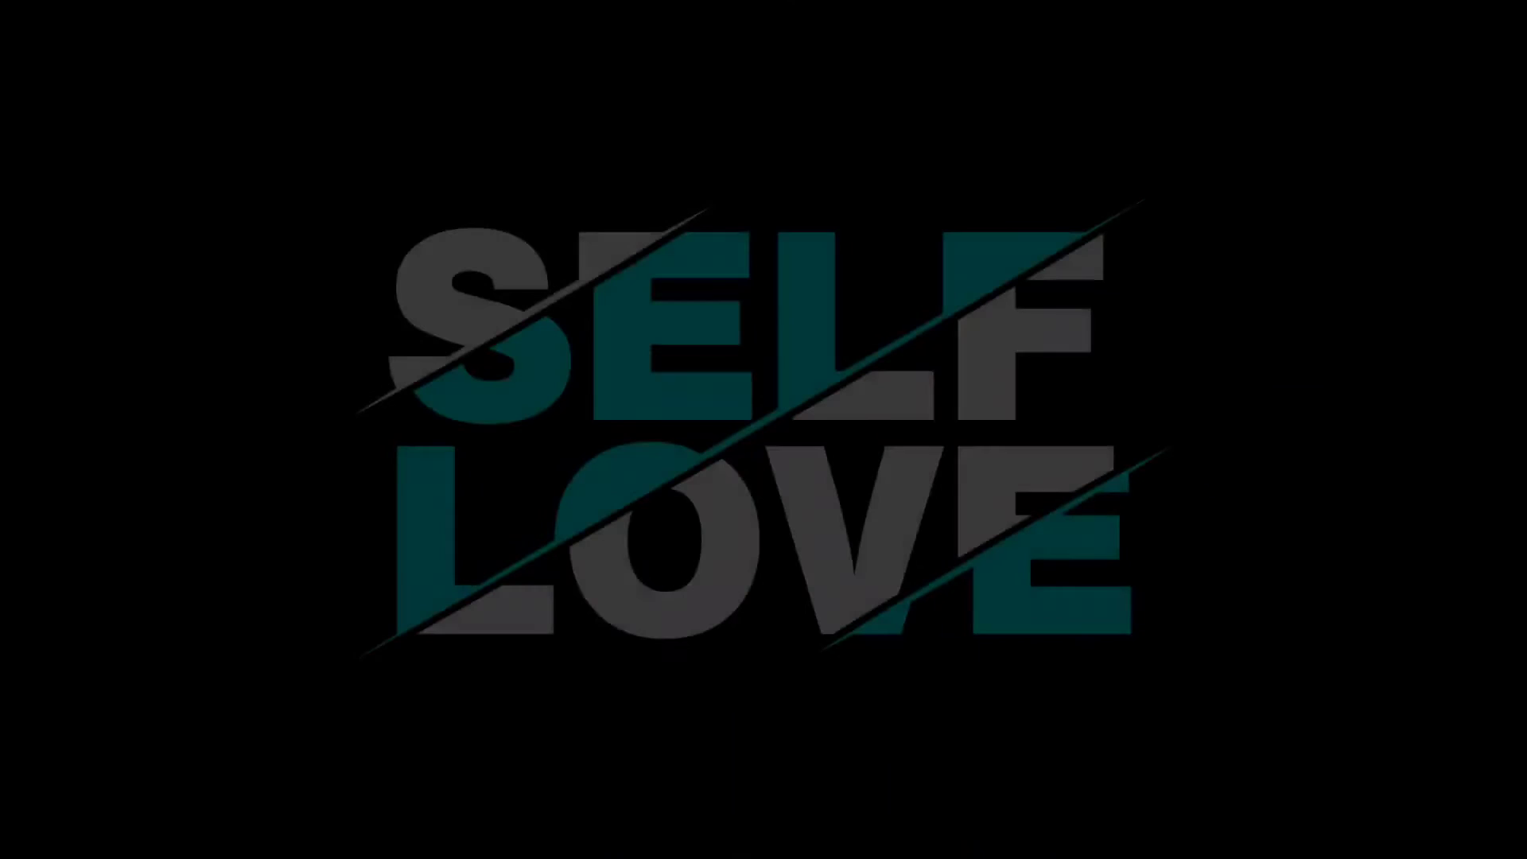